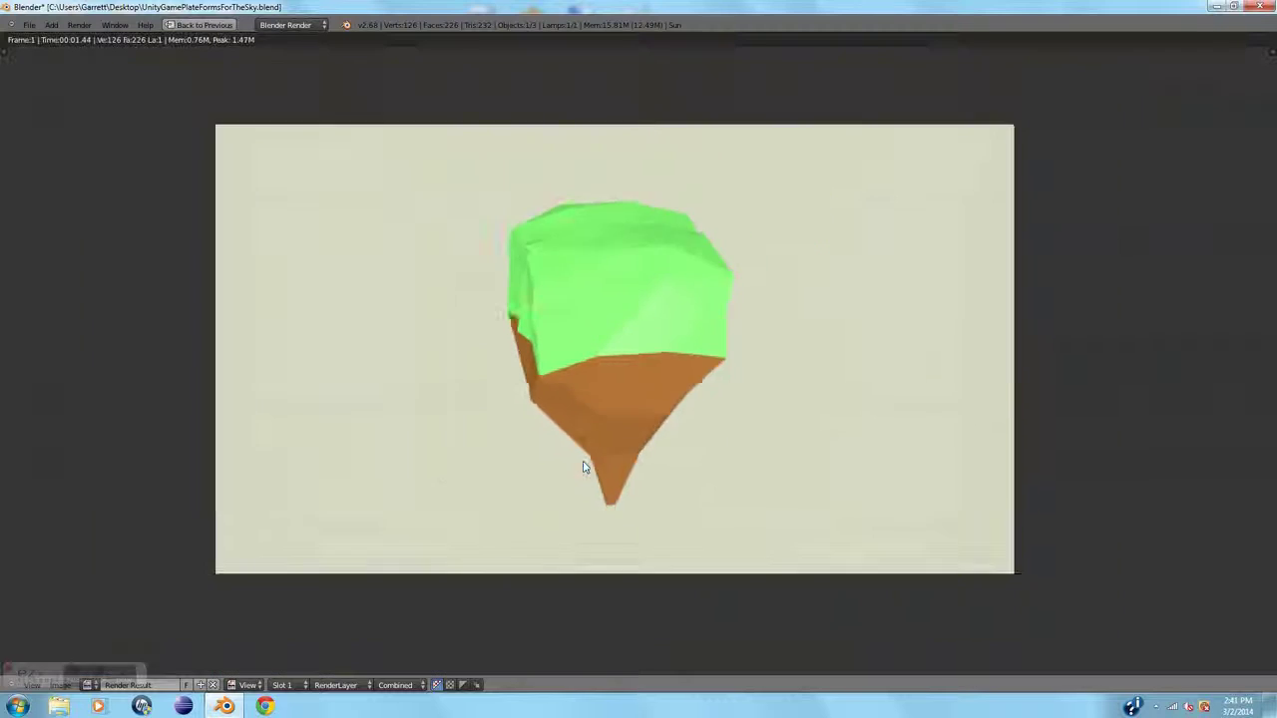
Examine the rendered green-topped floating island, close the render and look at the finished model in the viewport
{"action": "scroll", "coordinate": [584, 467], "scroll_direction": "down", "scroll_amount": 2}
{"action": "left_click_drag", "start_coordinate": [305, 189], "coordinate": [977, 599]}
{"action": "left_click_drag", "start_coordinate": [311, 439], "coordinate": [668, 371]}
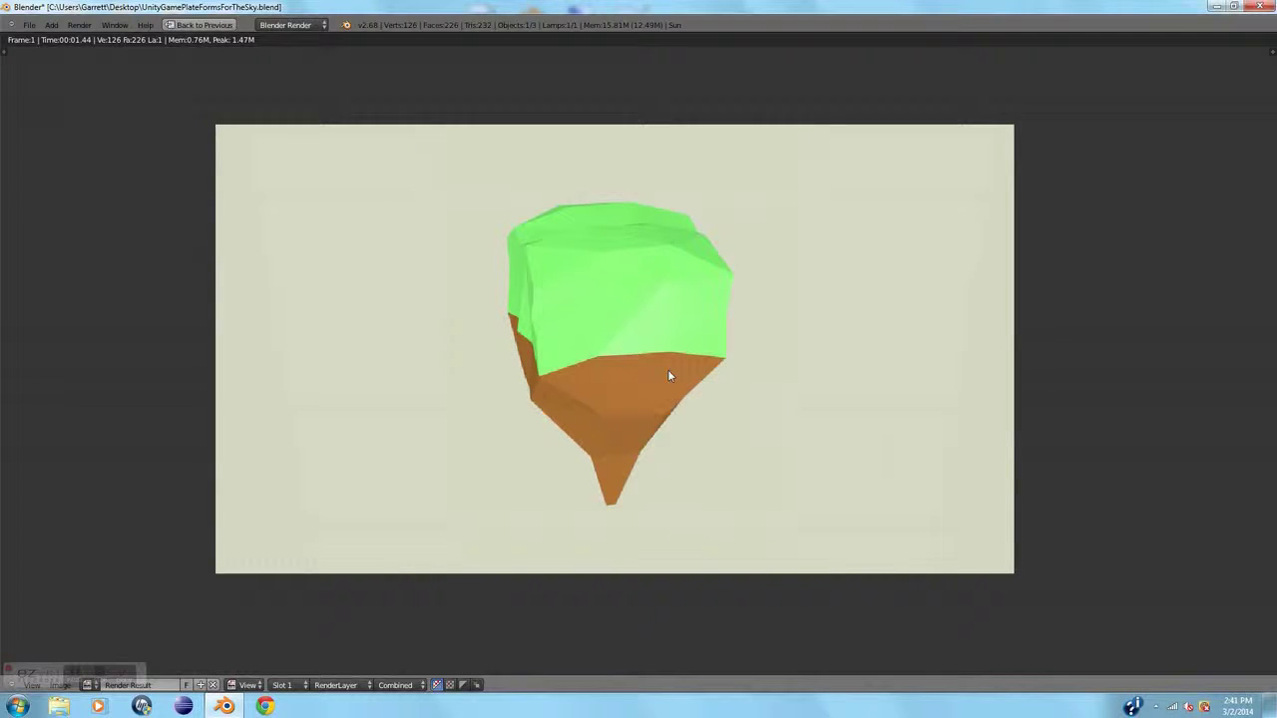
{"action": "key", "text": "Escape"}
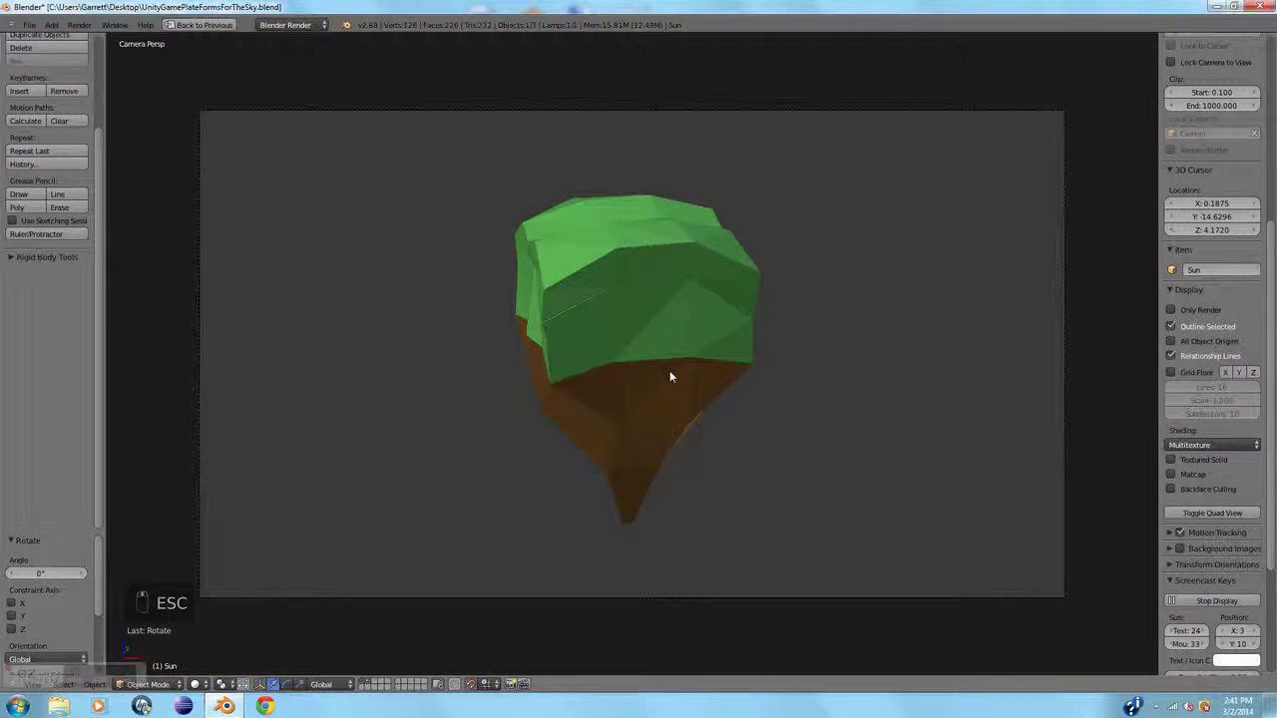
{"action": "scroll", "coordinate": [669, 376], "scroll_direction": "down", "scroll_amount": 2}
{"action": "mouse_move", "coordinate": [771, 431]}
{"action": "middle_mouse_down"}
{"action": "mouse_move", "coordinate": [703, 441]}
{"action": "mouse_move", "coordinate": [594, 412]}
{"action": "mouse_move", "coordinate": [708, 399]}
{"action": "mouse_move", "coordinate": [844, 448]}
{"action": "mouse_move", "coordinate": [759, 447]}
{"action": "middle_mouse_up"}
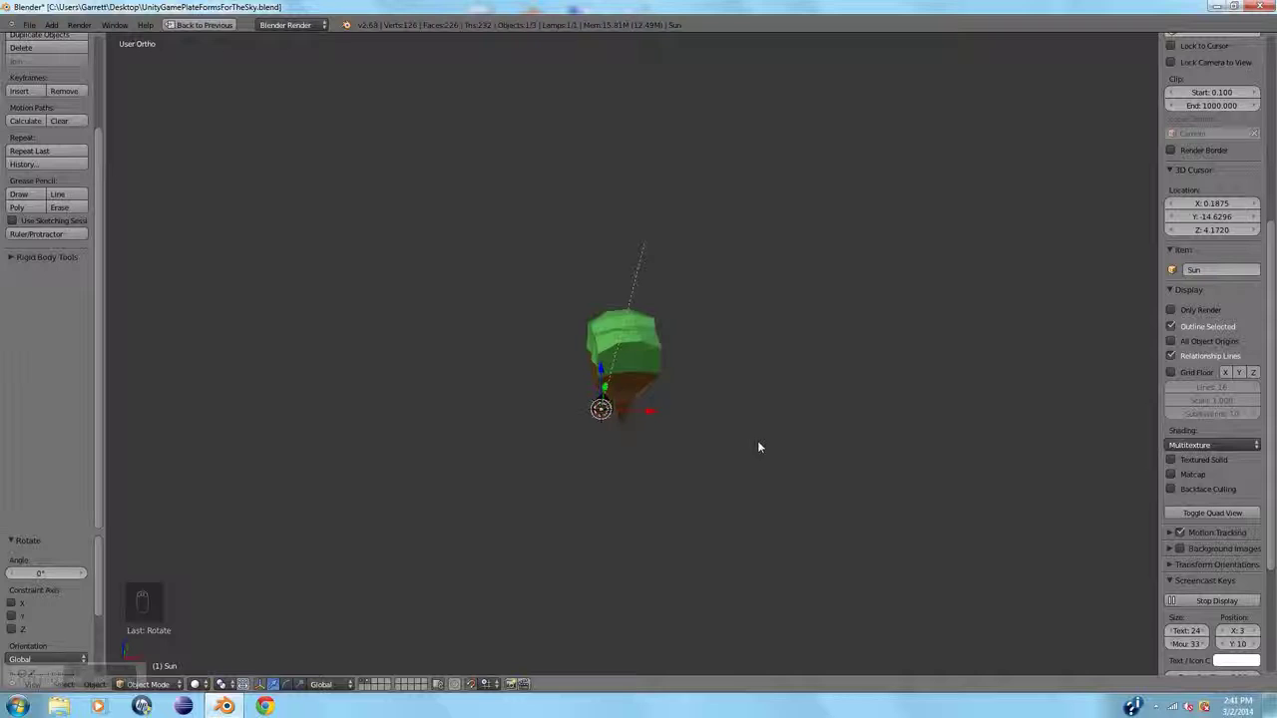
Restore the full window layout from the maximized 3D view and start a new default scene
{"action": "left_click", "coordinate": [29, 24]}
{"action": "mouse_move", "coordinate": [72, 66]}
{"action": "key", "text": "ctrl+Up"}
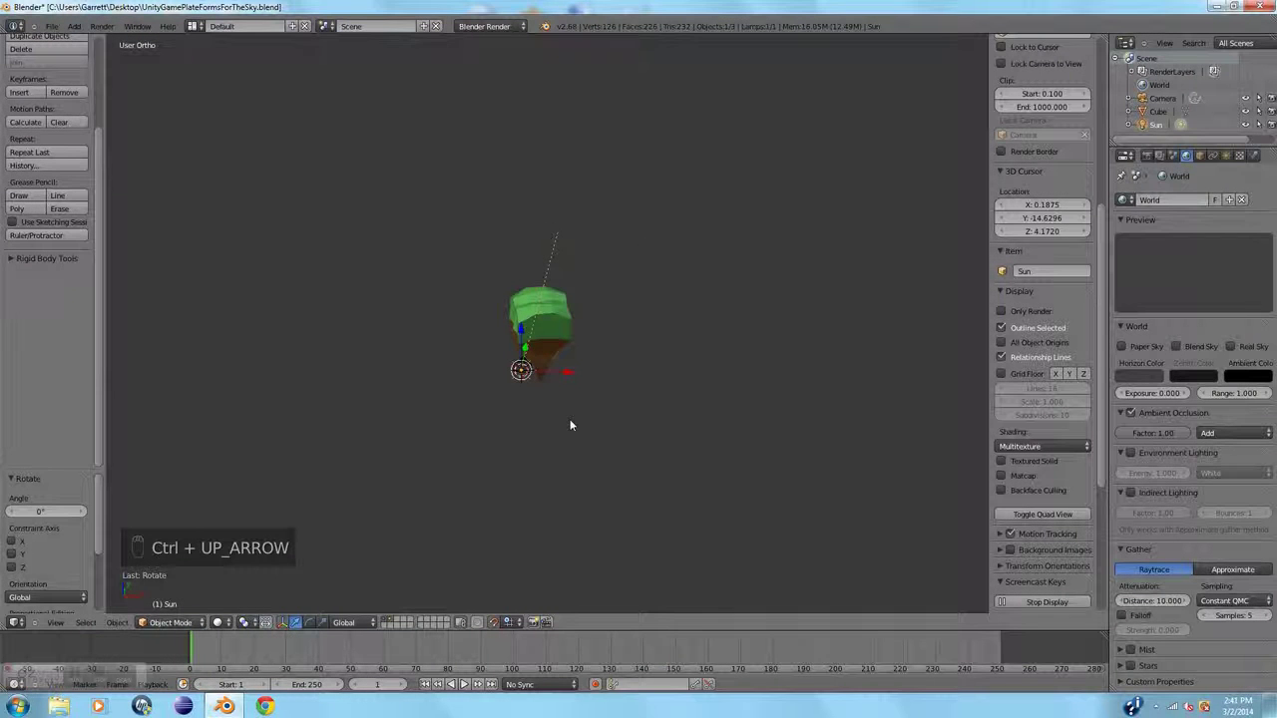
{"action": "left_click", "coordinate": [50, 26]}
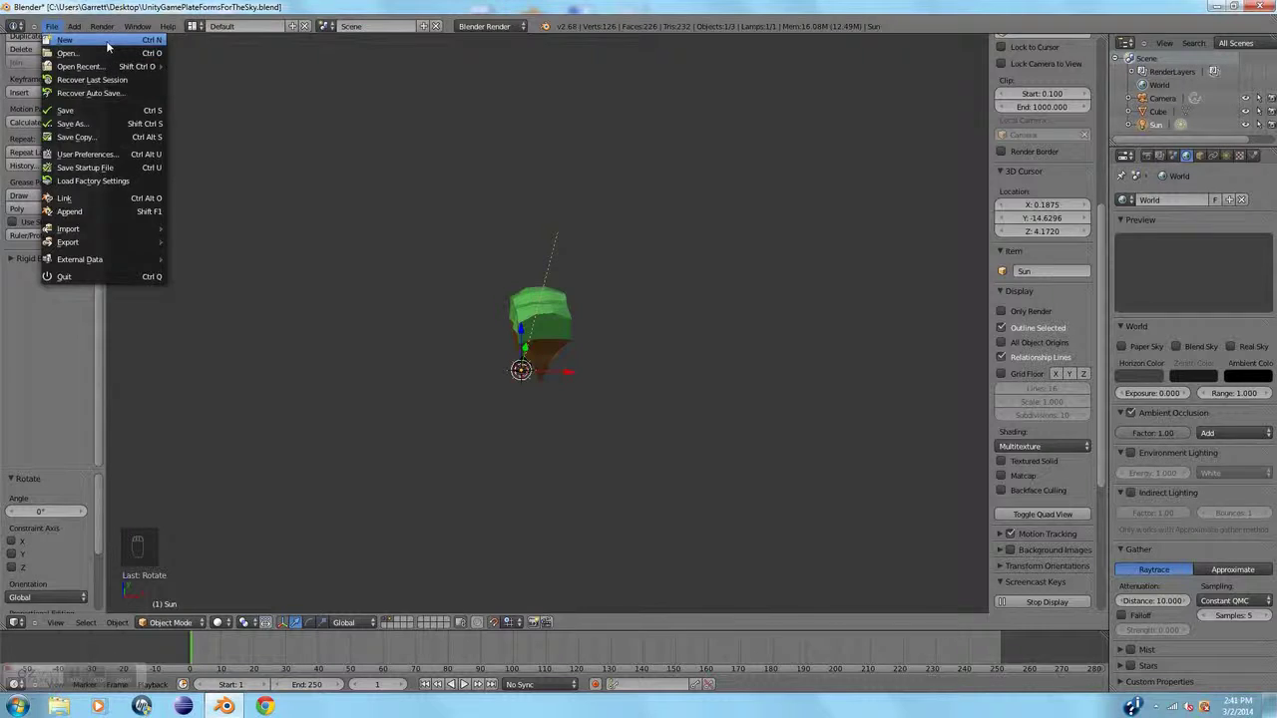
{"action": "left_click", "coordinate": [65, 39]}
{"action": "left_click", "coordinate": [69, 43]}
{"action": "scroll", "coordinate": [641, 379], "scroll_direction": "down", "scroll_amount": 4}
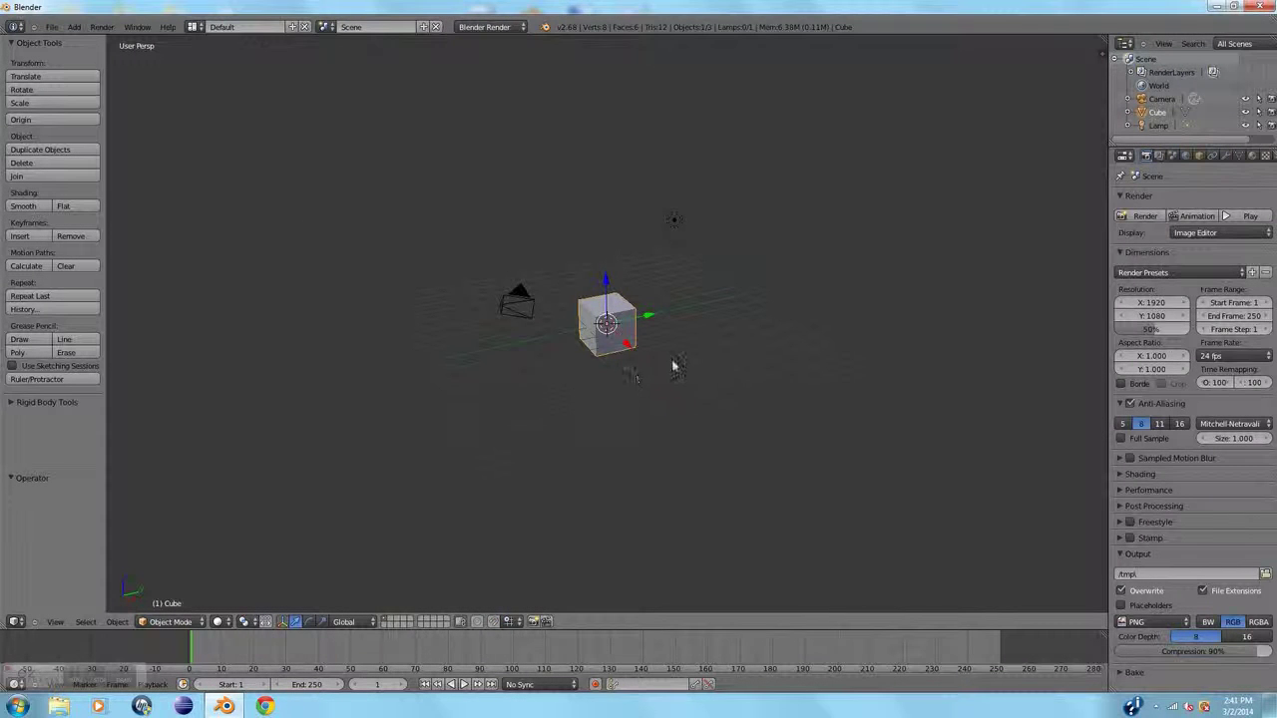
Delete the default lamp and camera from the scene
{"action": "right_click", "coordinate": [675, 220]}
{"action": "key", "text": "x"}
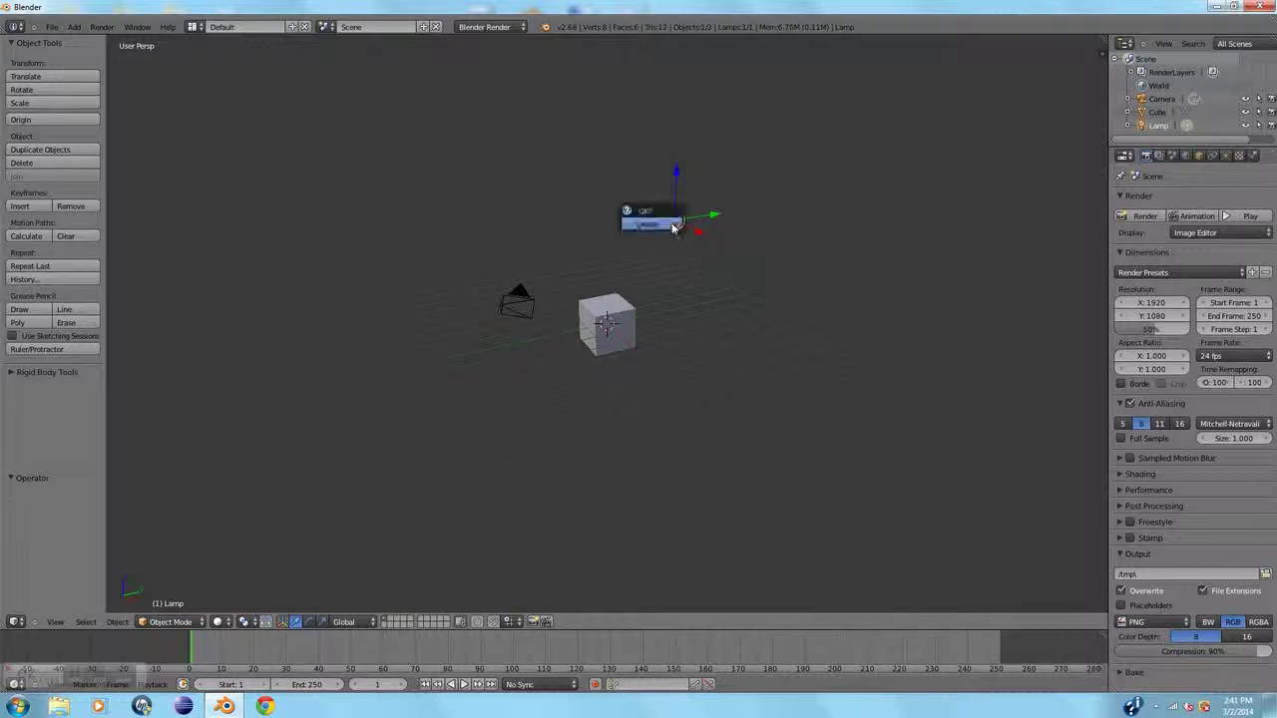
{"action": "key", "text": "x"}
{"action": "left_click", "coordinate": [663, 233]}
{"action": "right_click", "coordinate": [516, 301]}
{"action": "key", "text": "x"}
{"action": "left_click", "coordinate": [504, 297]}
Select the default cube and enter Edit Mode
{"action": "middle_click_drag", "start_coordinate": [631, 337], "coordinate": [680, 371]}
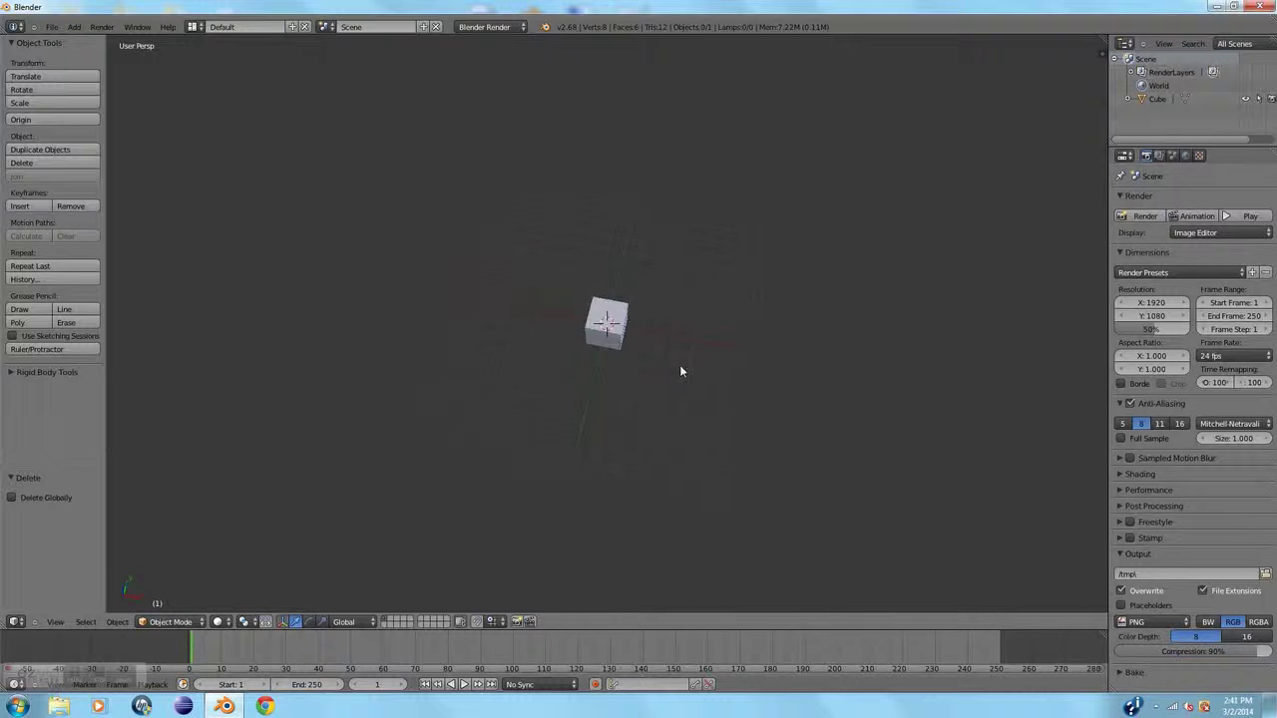
{"action": "scroll", "coordinate": [687, 342], "scroll_direction": "up", "scroll_amount": 1}
{"action": "right_click", "coordinate": [622, 309]}
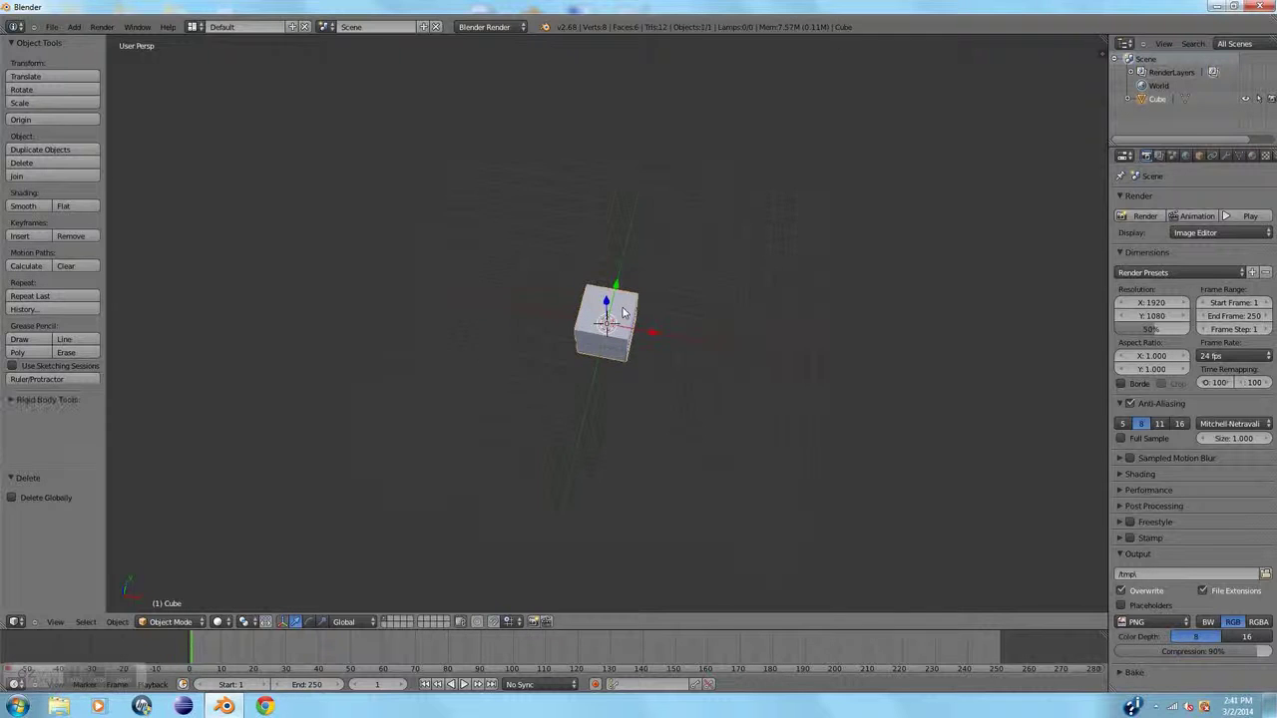
{"action": "scroll", "coordinate": [719, 341], "scroll_direction": "up", "scroll_amount": 5}
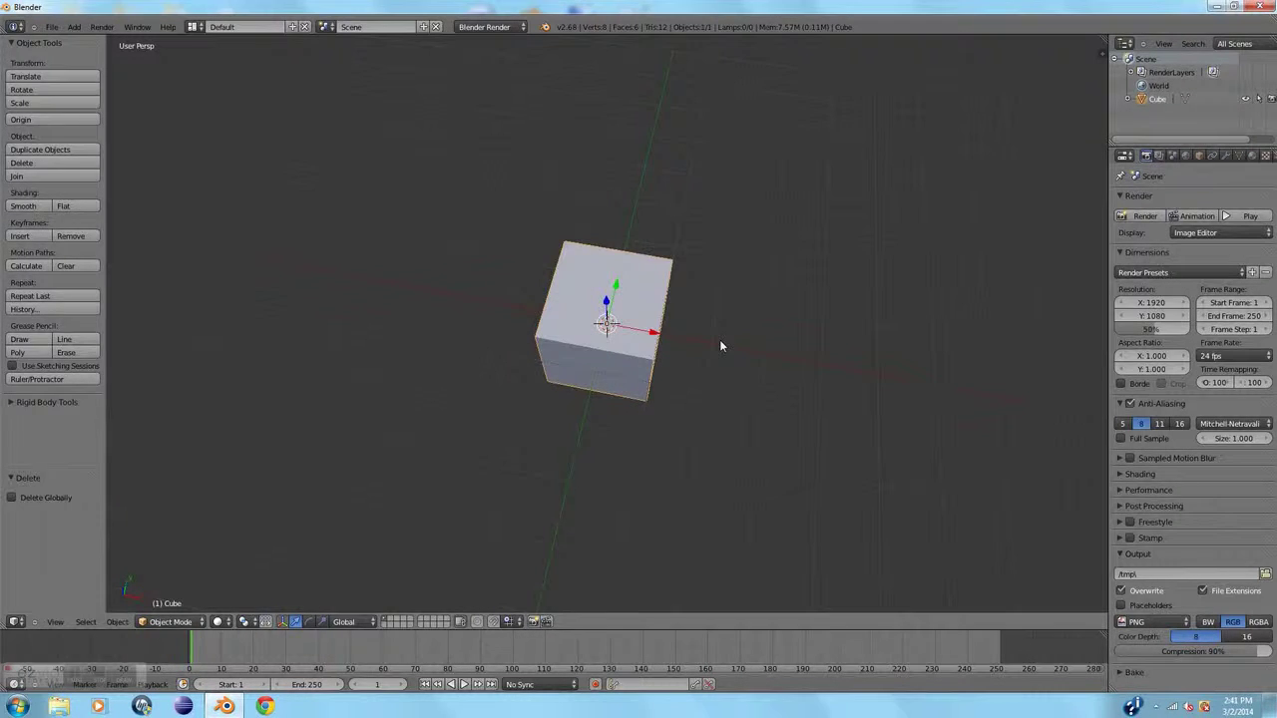
{"action": "key", "text": "Tab"}
{"action": "key", "text": "s"}
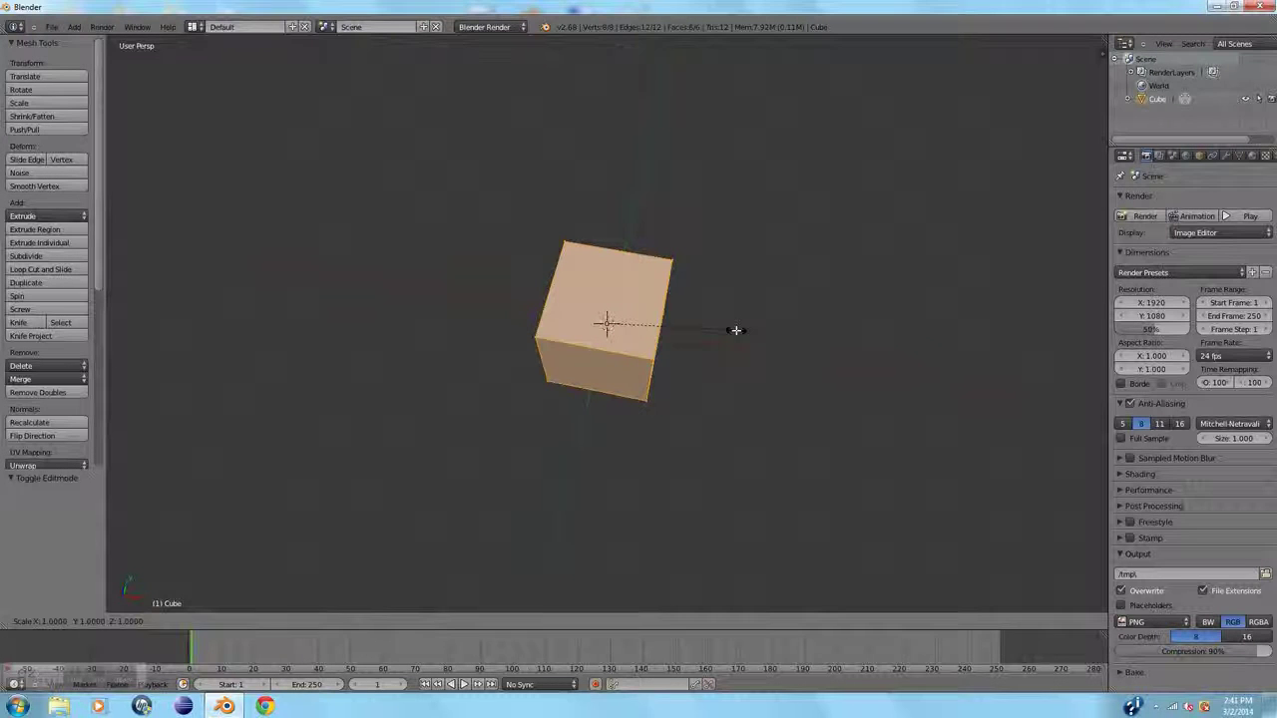
{"action": "key", "text": "Escape"}
Show the viewport properties, search the add-ons in User Preferences for "scr" and enable Screencast Keys
{"action": "key", "text": "n"}
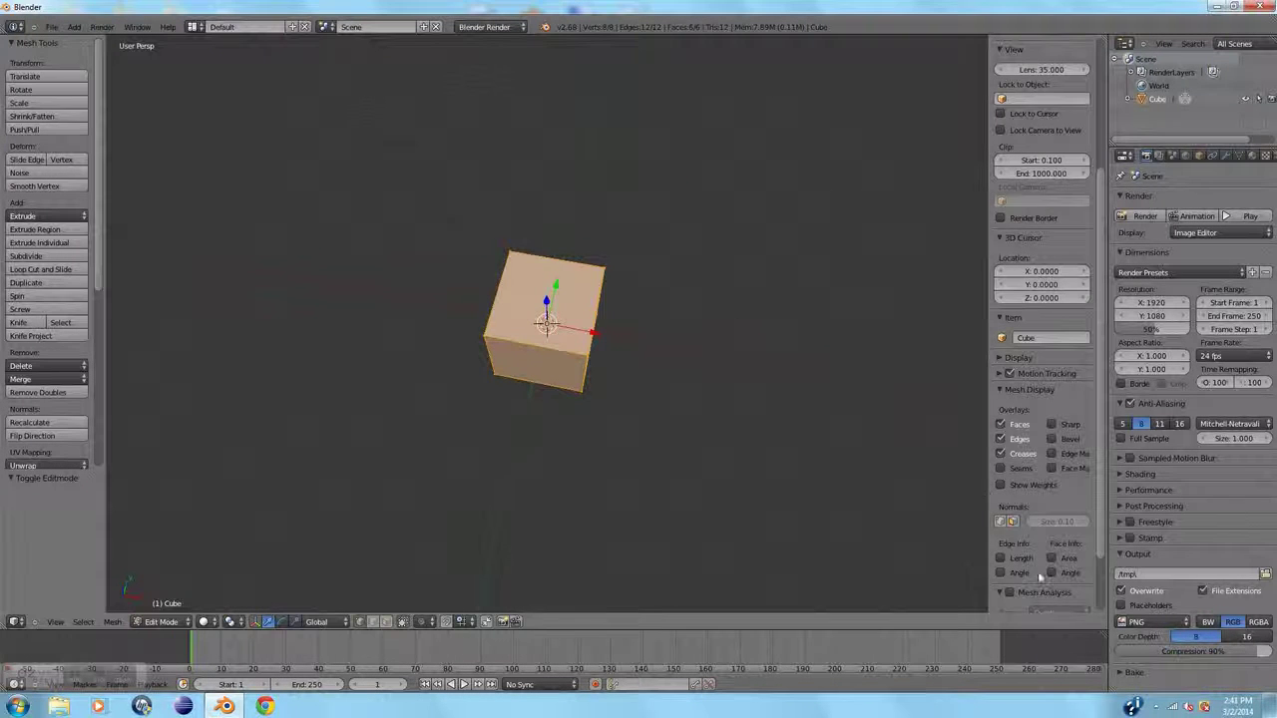
{"action": "scroll", "coordinate": [1041, 576], "scroll_direction": "down", "scroll_amount": 2}
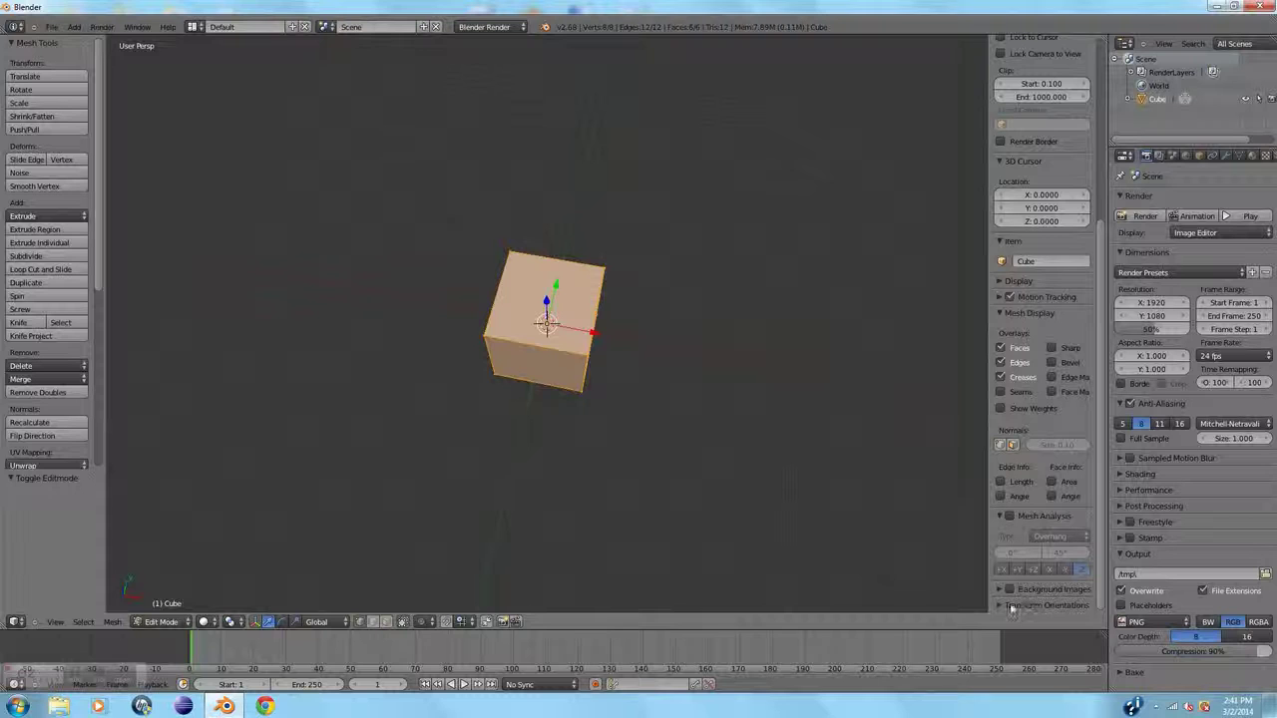
{"action": "scroll", "coordinate": [1016, 589], "scroll_direction": "up", "scroll_amount": 5}
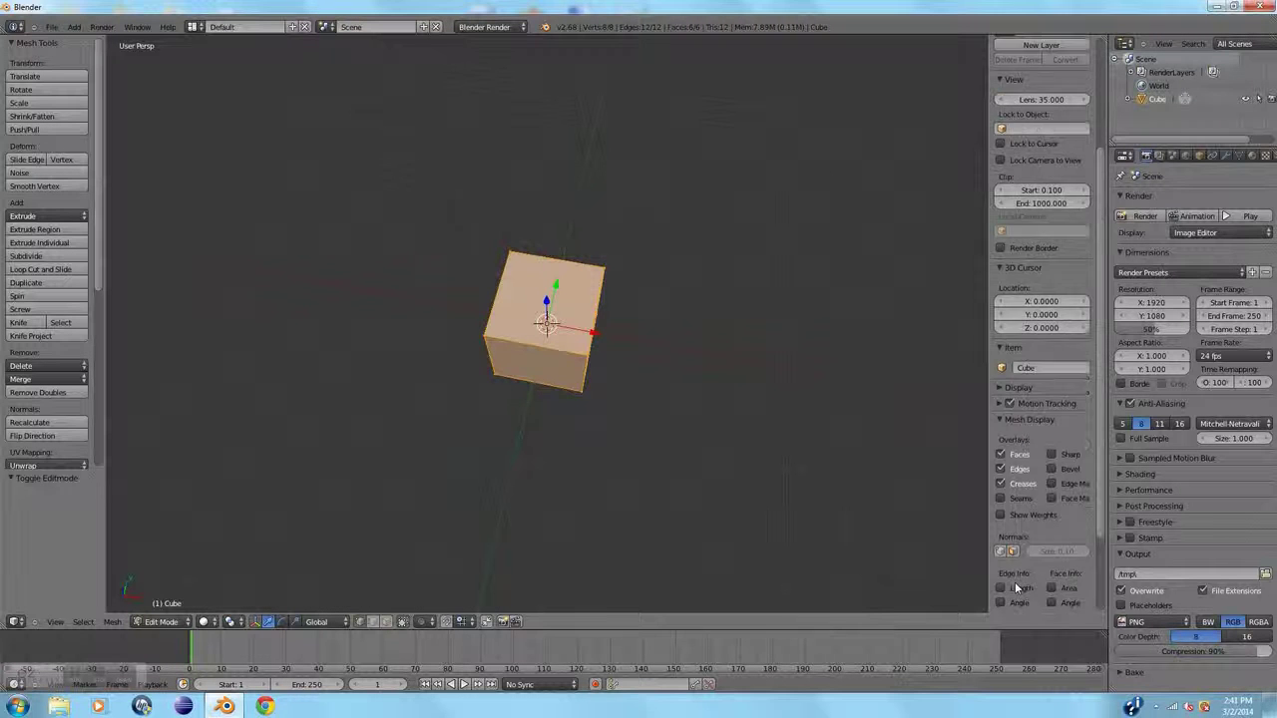
{"action": "left_click", "coordinate": [51, 27]}
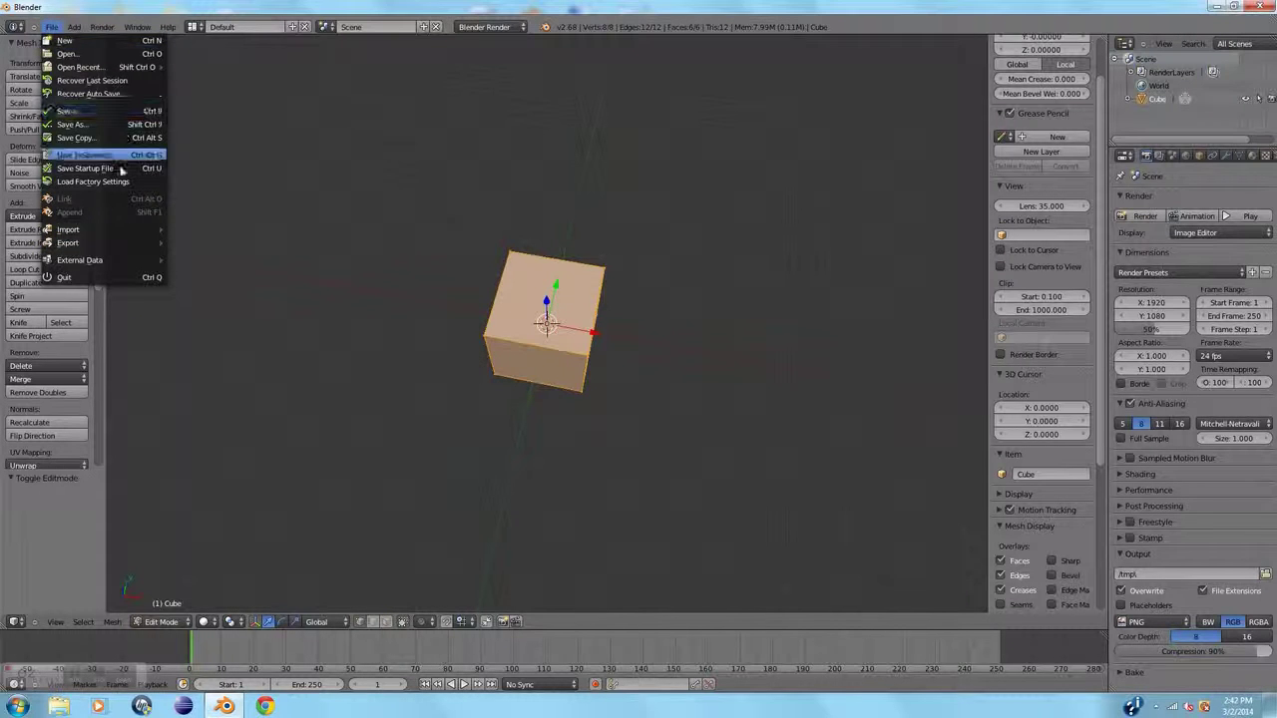
{"action": "left_click", "coordinate": [89, 155]}
{"action": "left_click", "coordinate": [277, 33]}
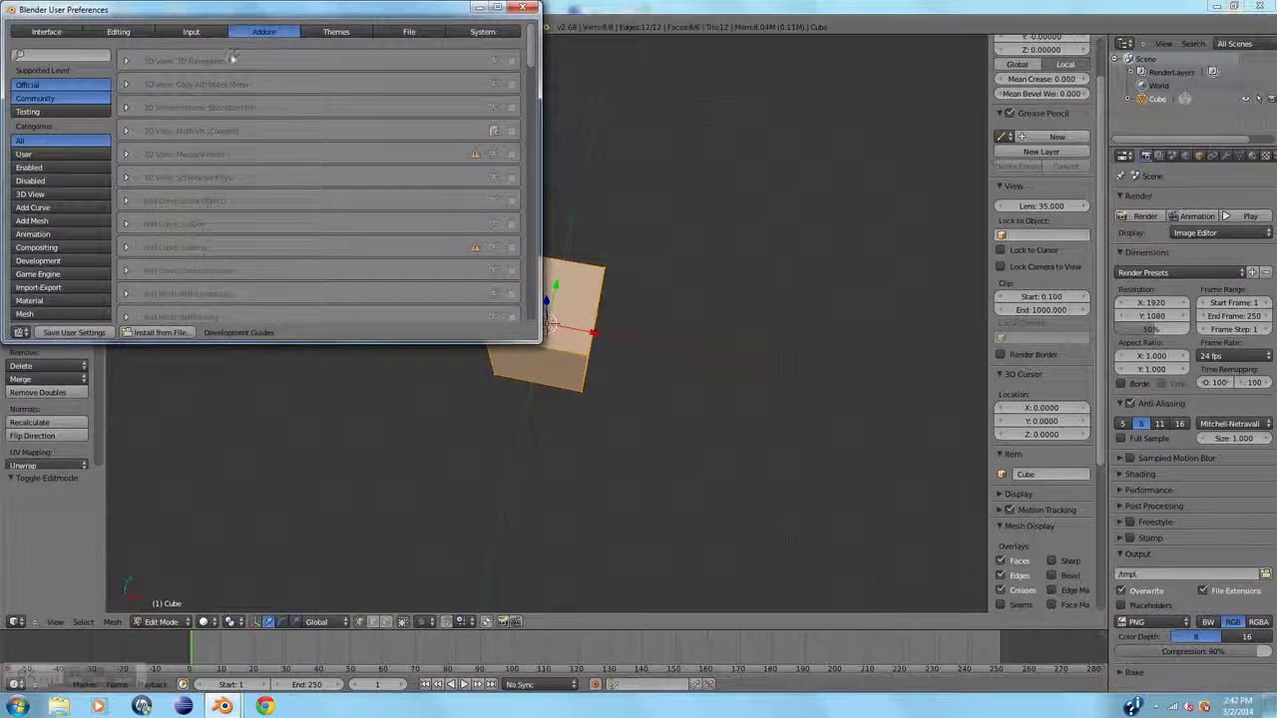
{"action": "left_click", "coordinate": [64, 56]}
{"action": "type", "text": "scr"}
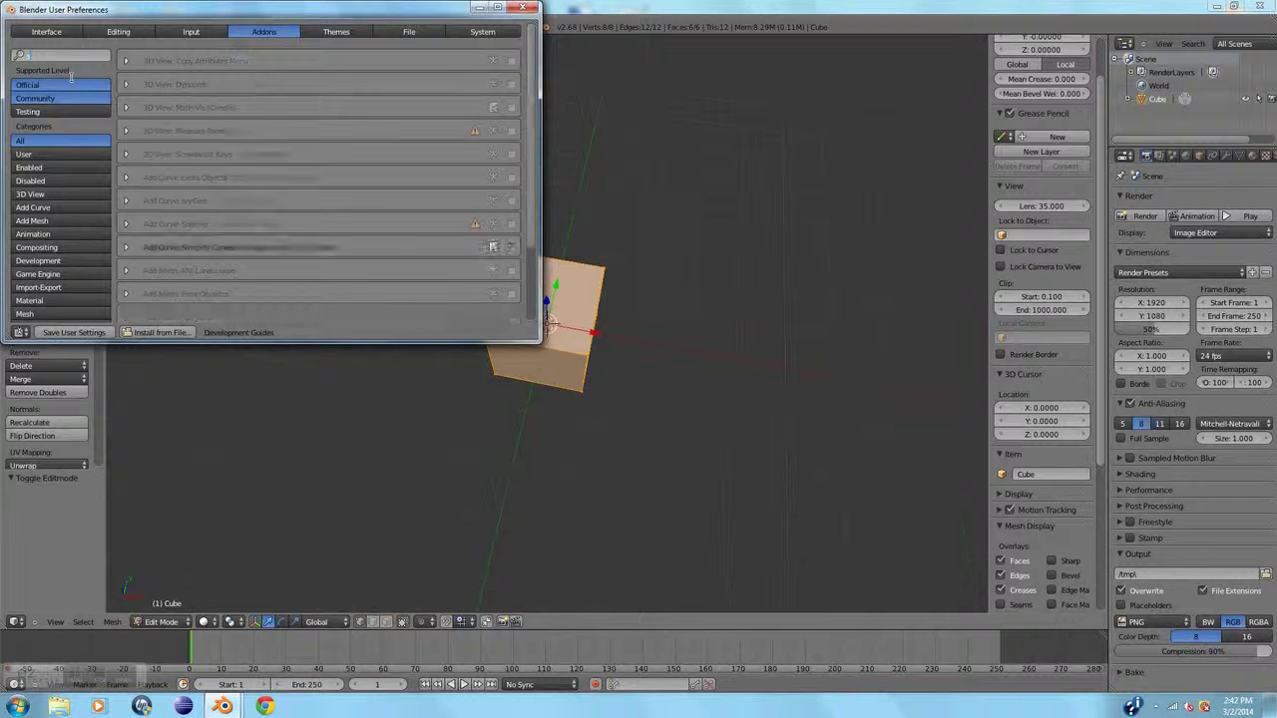
{"action": "left_click", "coordinate": [512, 62]}
{"action": "left_click", "coordinate": [522, 8]}
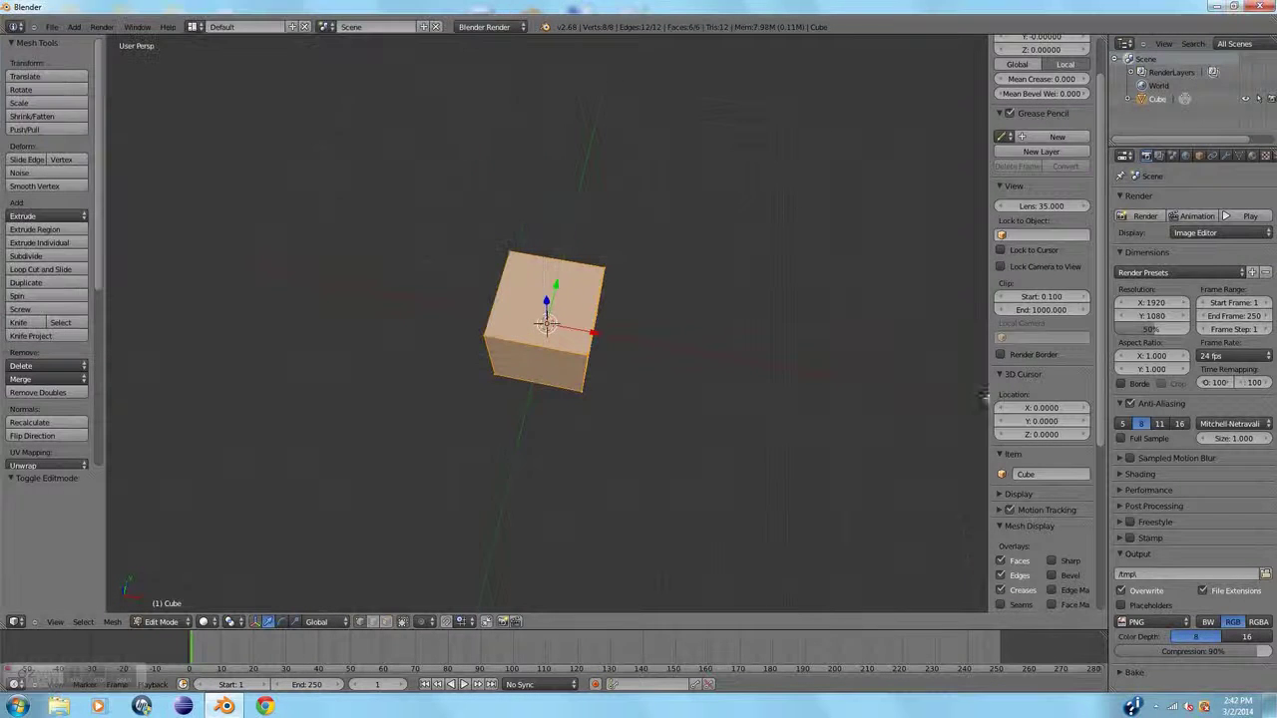
Start the Screencast Keys display and test it by toggling Edit Mode on the cube
{"action": "scroll", "coordinate": [1078, 561], "scroll_direction": "down", "scroll_amount": 6}
{"action": "left_click", "coordinate": [1057, 600]}
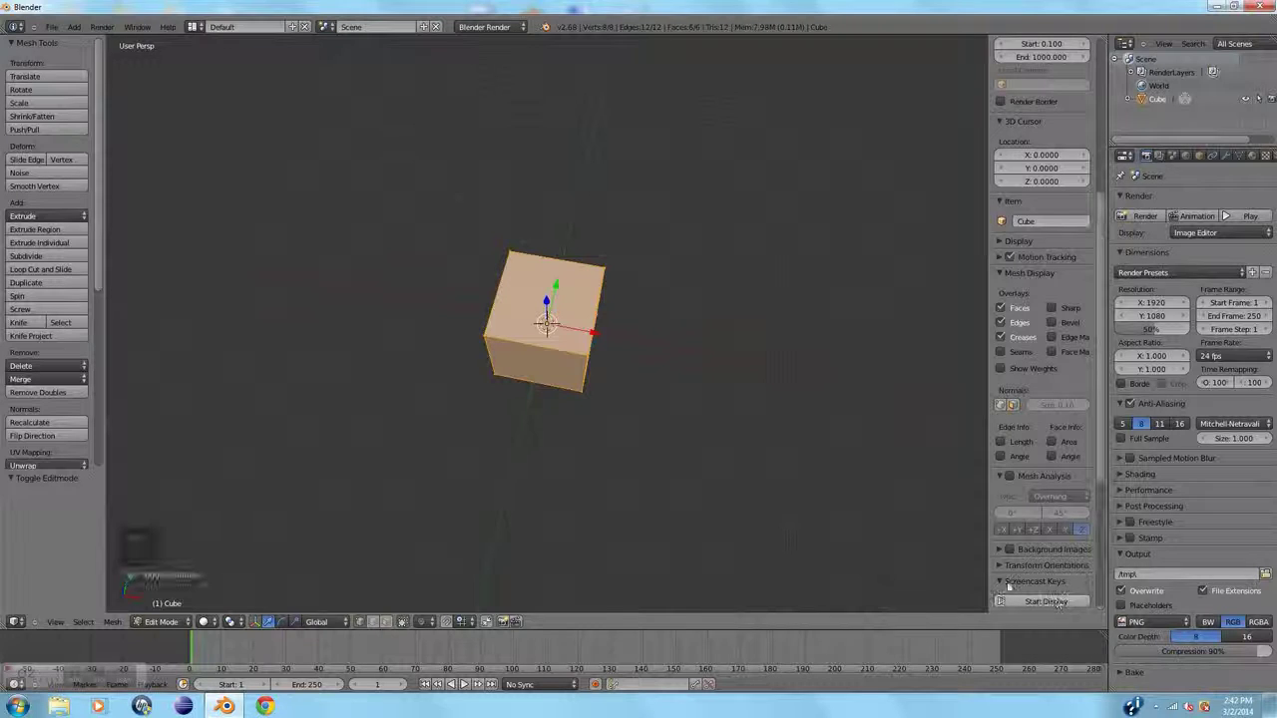
{"action": "middle_click_drag", "start_coordinate": [169, 520], "coordinate": [447, 426]}
{"action": "key", "text": "Tab"}
{"action": "key", "text": "Tab"}
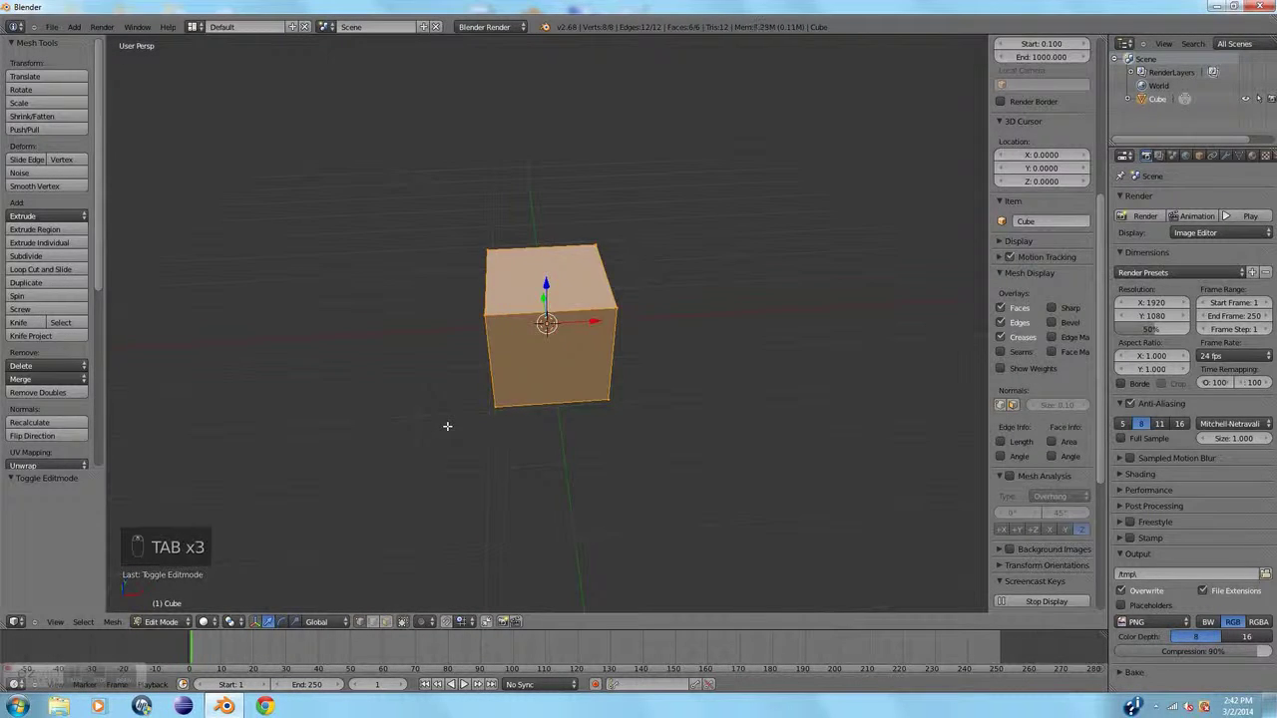
Enable snapping during transforms and, in top view, scale the whole cube mesh by 1.7
{"action": "middle_click_drag", "start_coordinate": [515, 425], "coordinate": [582, 457]}
{"action": "key", "text": "KP_7"}
{"action": "key", "text": "s"}
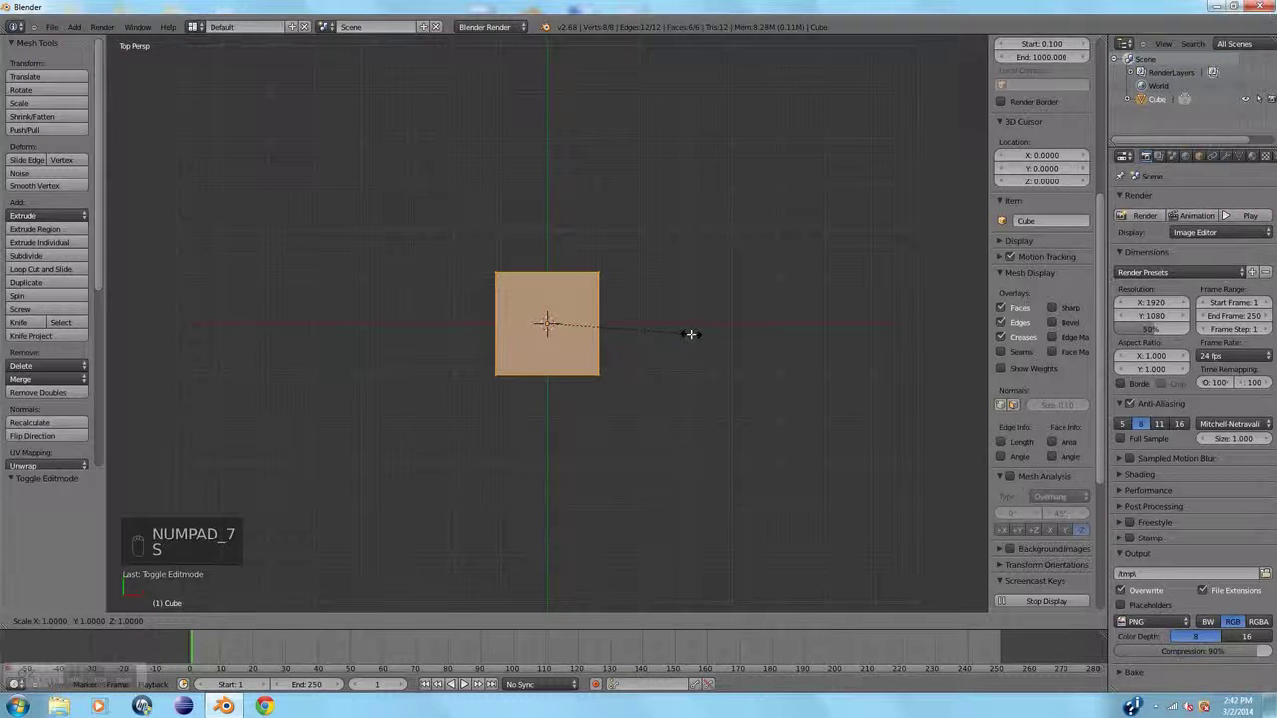
{"action": "right_click", "coordinate": [635, 502]}
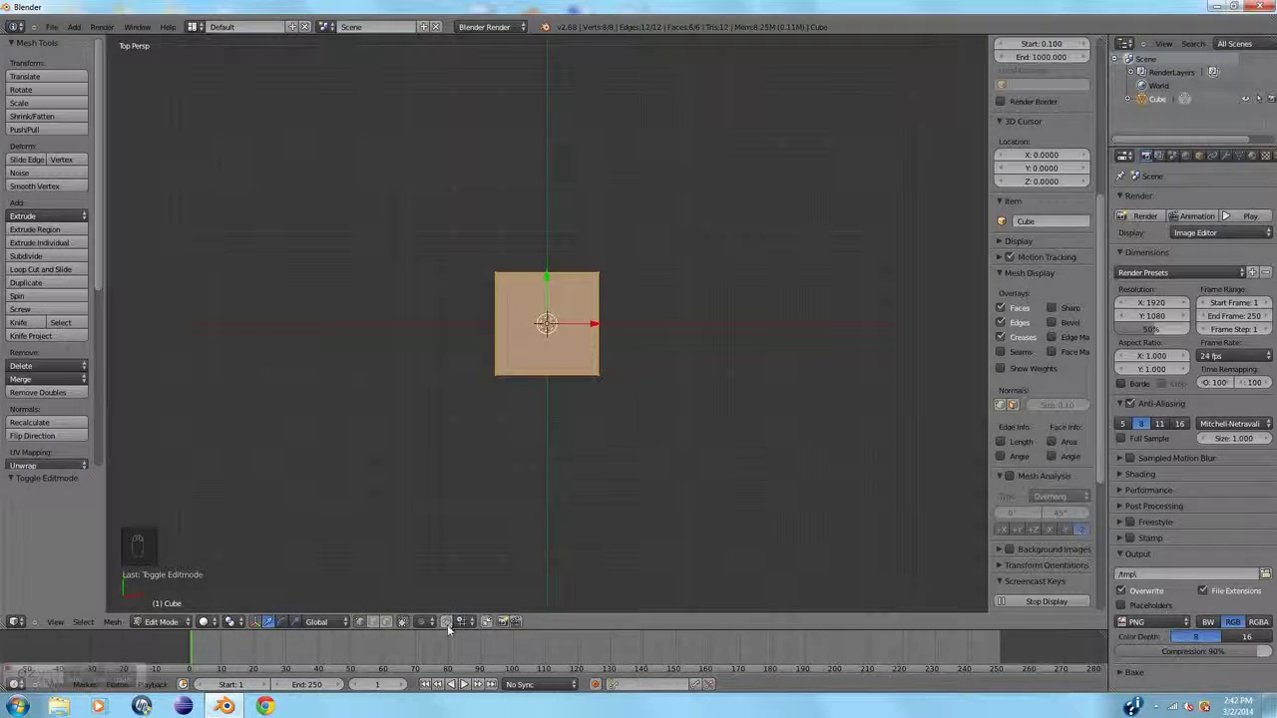
{"action": "left_click", "coordinate": [447, 622]}
{"action": "key", "text": "s"}
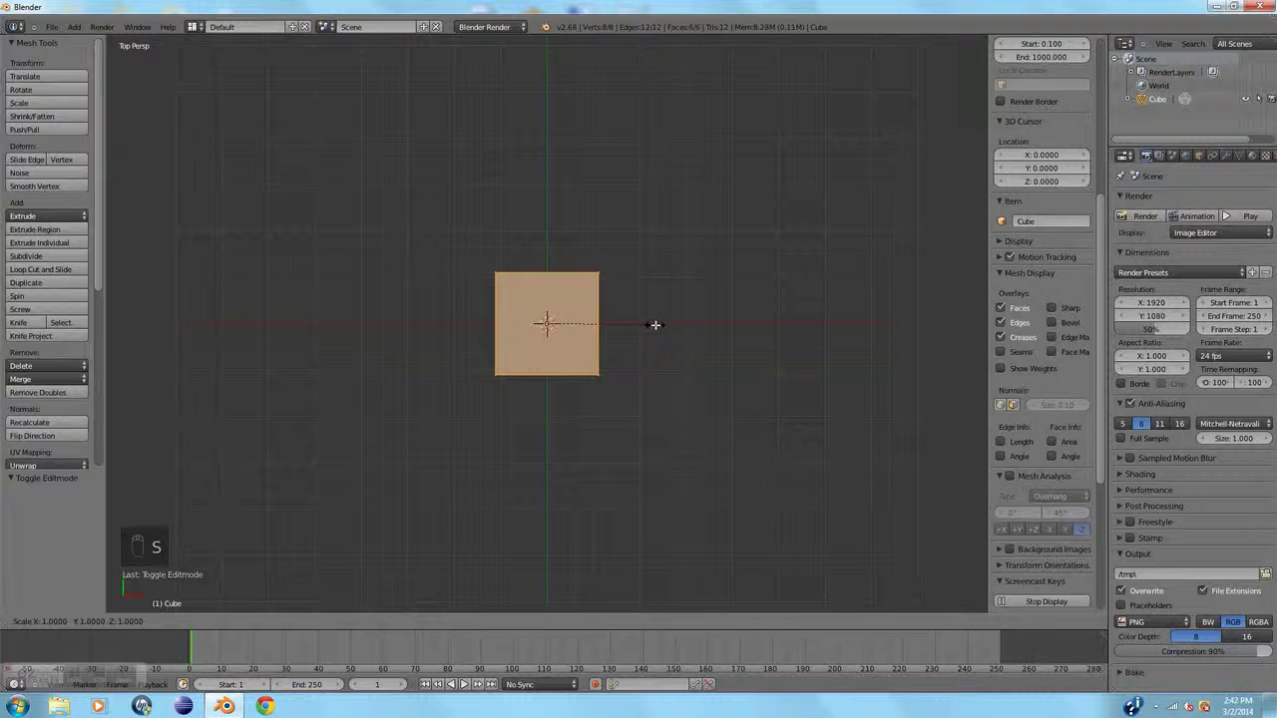
{"action": "left_click", "coordinate": [718, 324]}
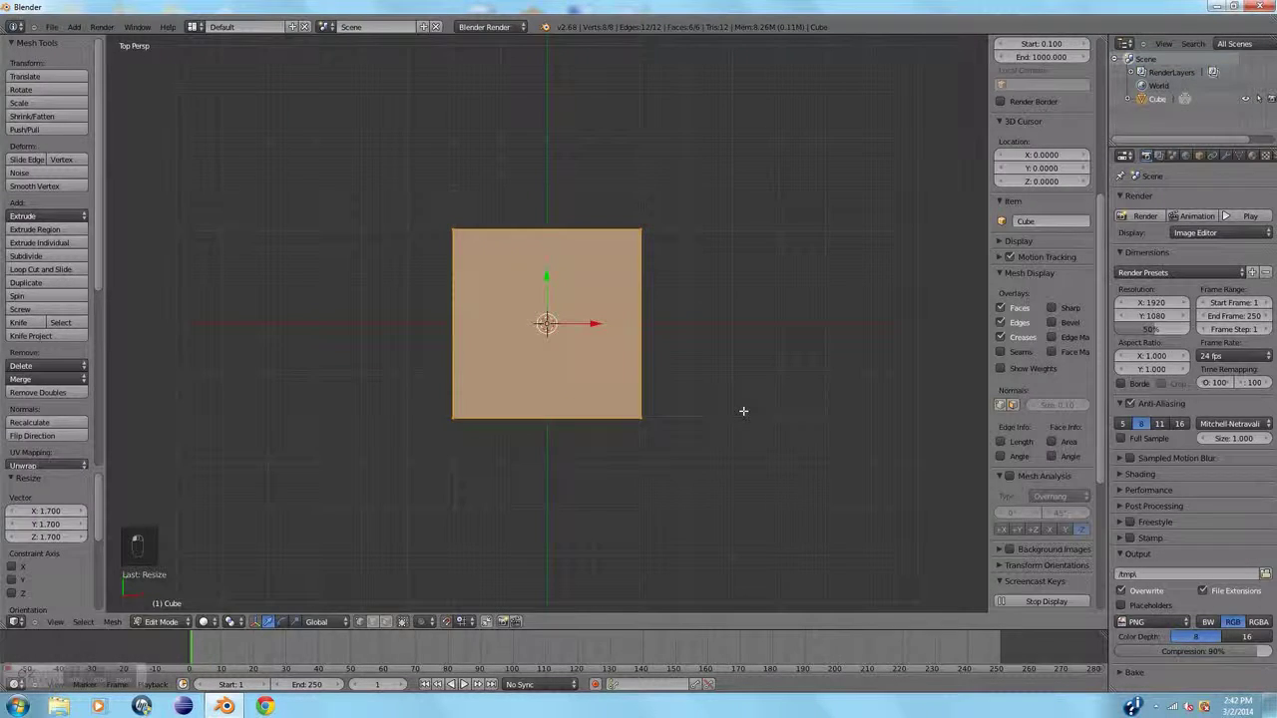
Flatten the cube mesh in front view by scaling it 0.6 along the Z axis
{"action": "key", "text": "KP_1"}
{"action": "scroll", "coordinate": [738, 401], "scroll_direction": "down", "scroll_amount": 3}
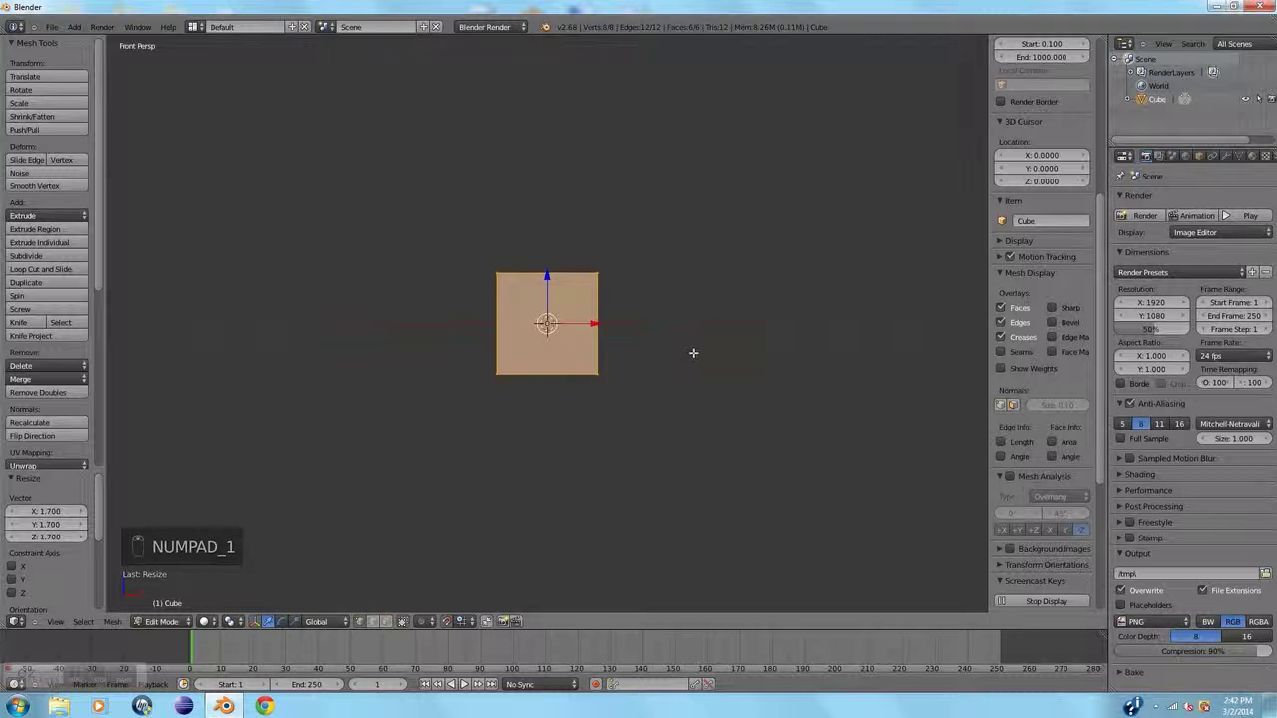
{"action": "scroll", "coordinate": [694, 352], "scroll_direction": "up", "scroll_amount": 2}
{"action": "key", "text": "s"}
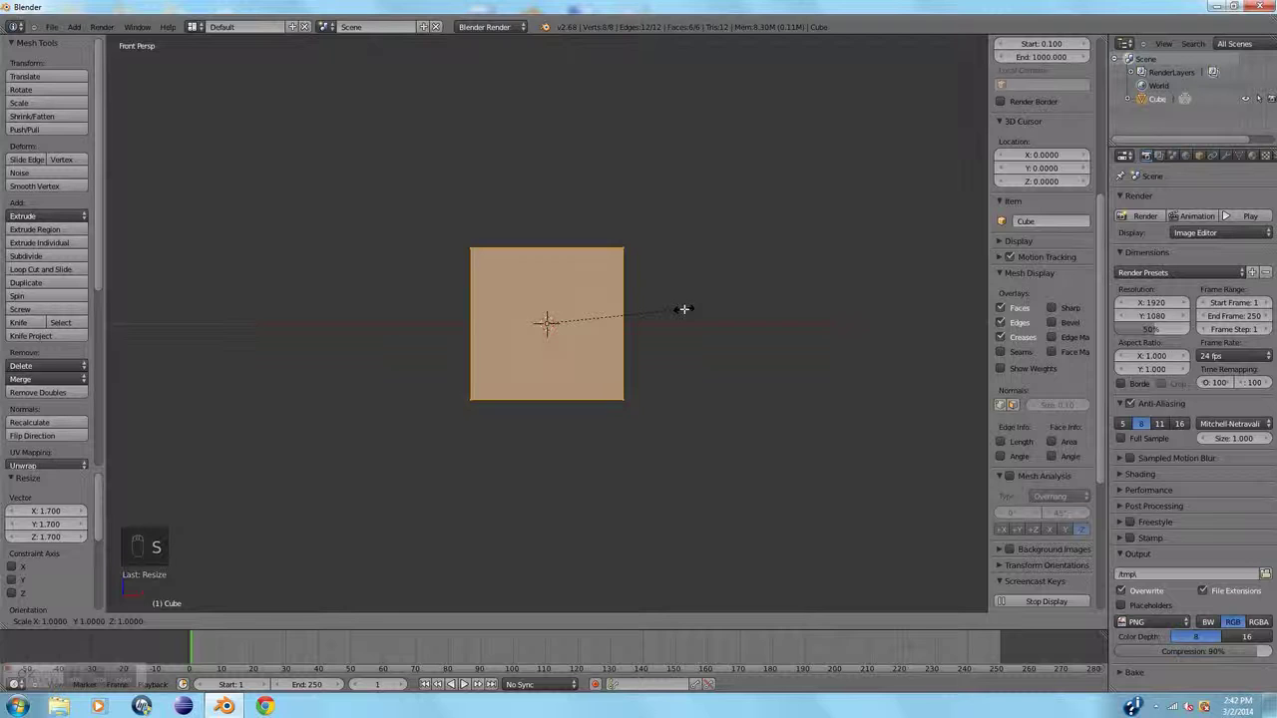
{"action": "right_click", "coordinate": [683, 309]}
{"action": "key", "text": "s"}
{"action": "key", "text": "z"}
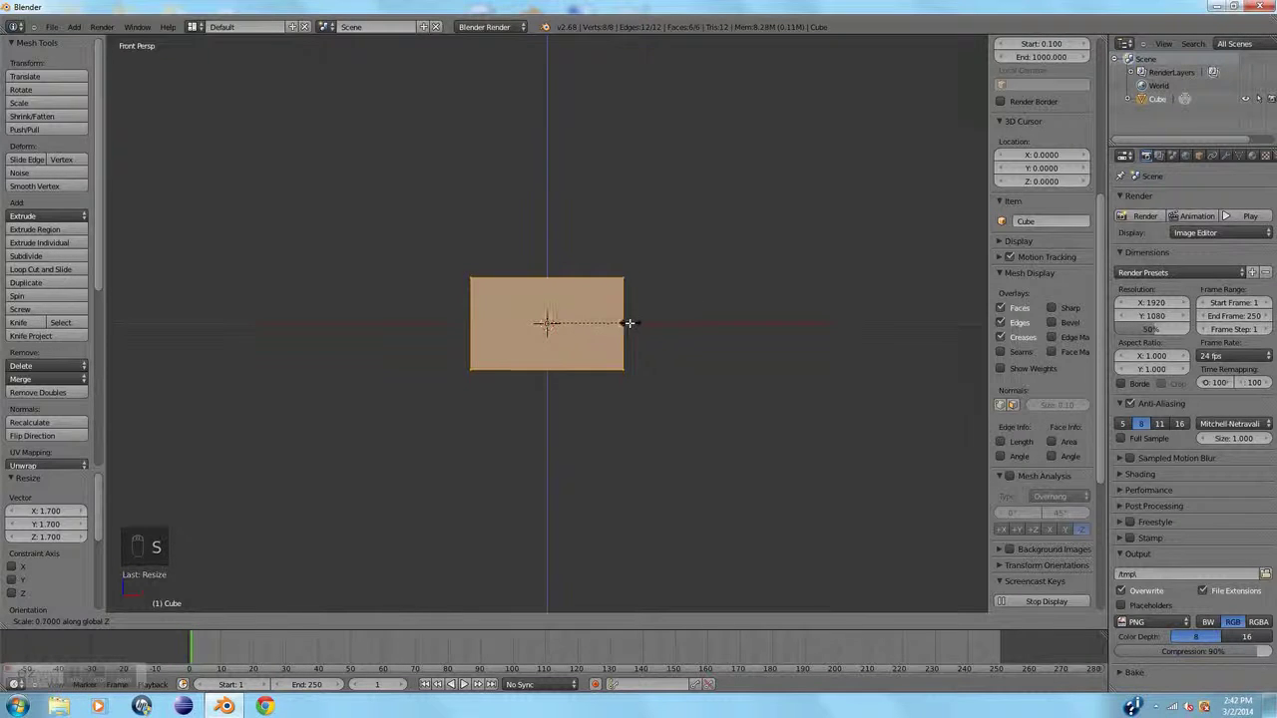
{"action": "left_click", "coordinate": [629, 323]}
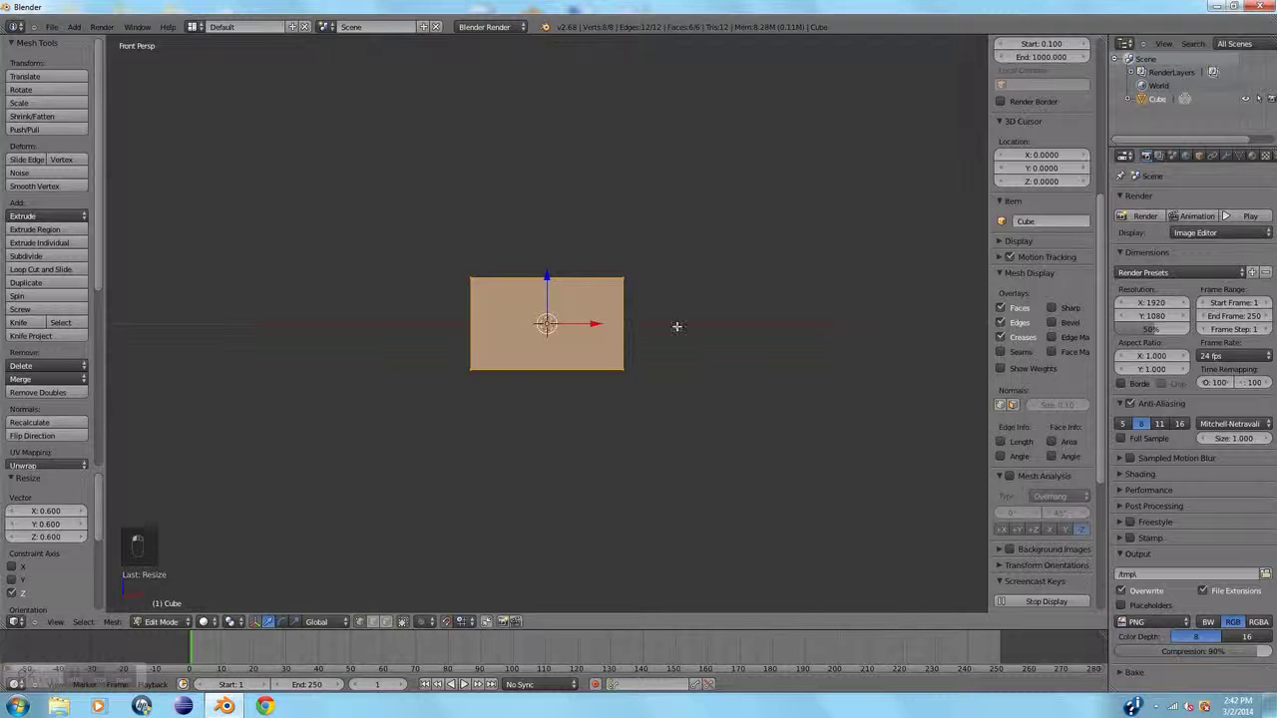
Subdivide the whole cube mesh twice
{"action": "middle_click_drag", "start_coordinate": [674, 332], "coordinate": [615, 362]}
{"action": "key", "text": "w"}
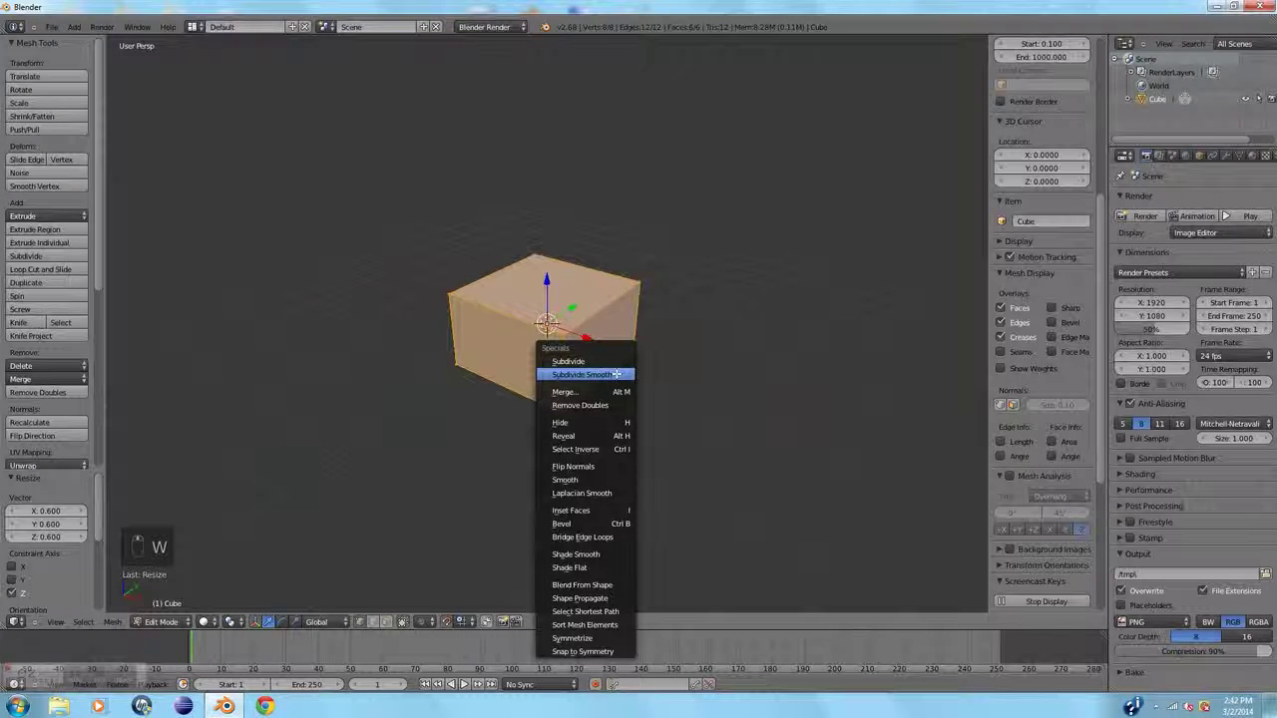
{"action": "left_click", "coordinate": [615, 362]}
{"action": "key", "text": "w"}
{"action": "left_click", "coordinate": [616, 364]}
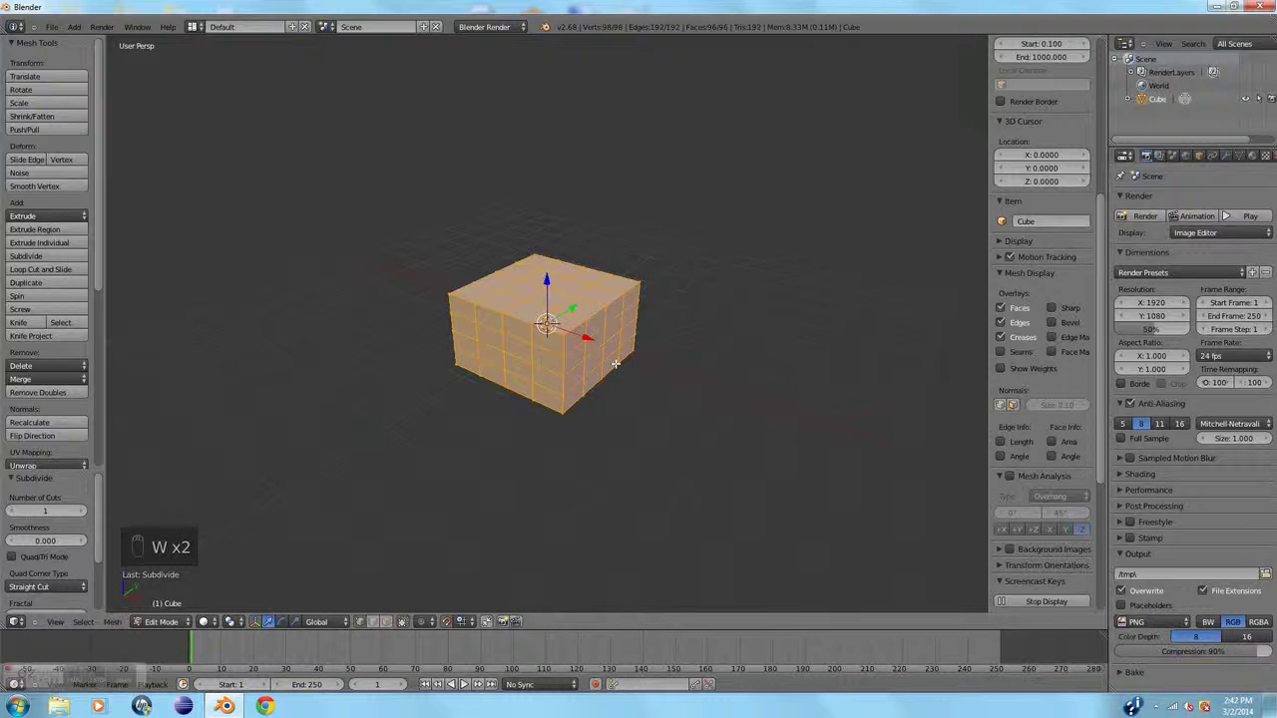
In face select mode, select the four central bottom faces and move them down about 2.43 units along Z with proportional editing enabled
{"action": "middle_click_drag", "start_coordinate": [779, 351], "coordinate": [643, 340]}
{"action": "key", "text": "KP_1"}
{"action": "key", "text": "a"}
{"action": "key", "text": "a"}
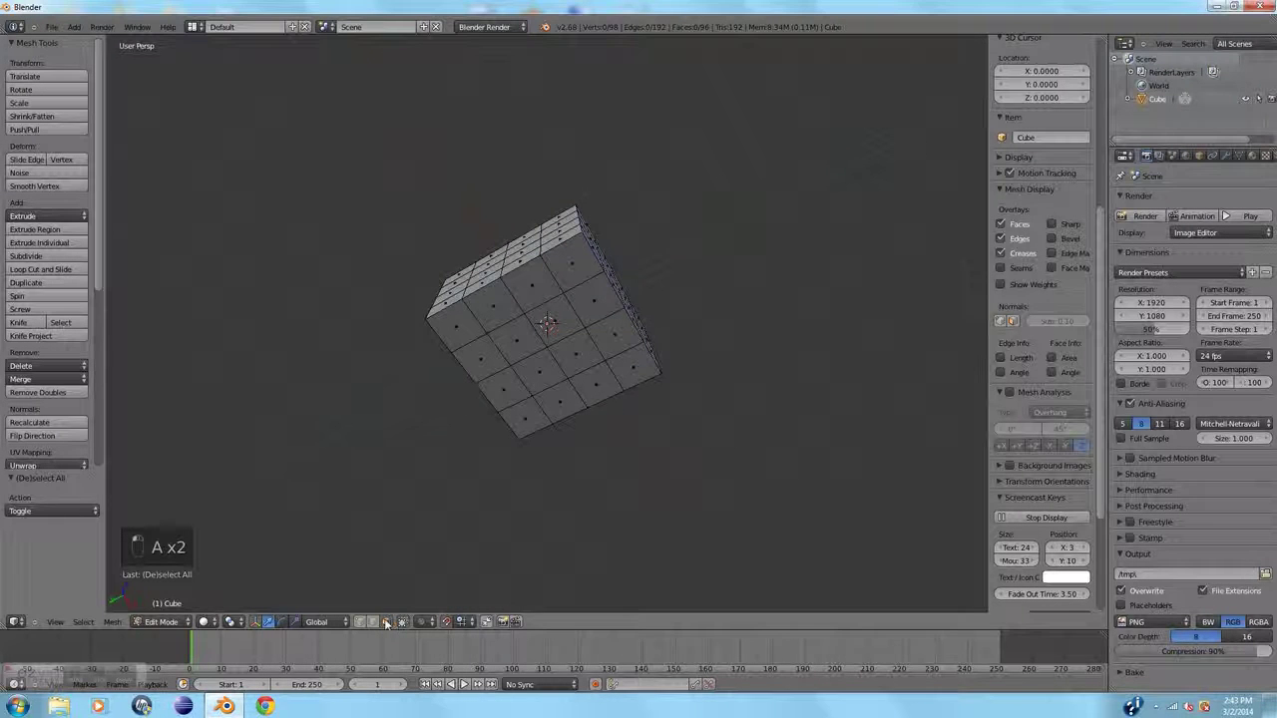
{"action": "right_click", "coordinate": [522, 344]}
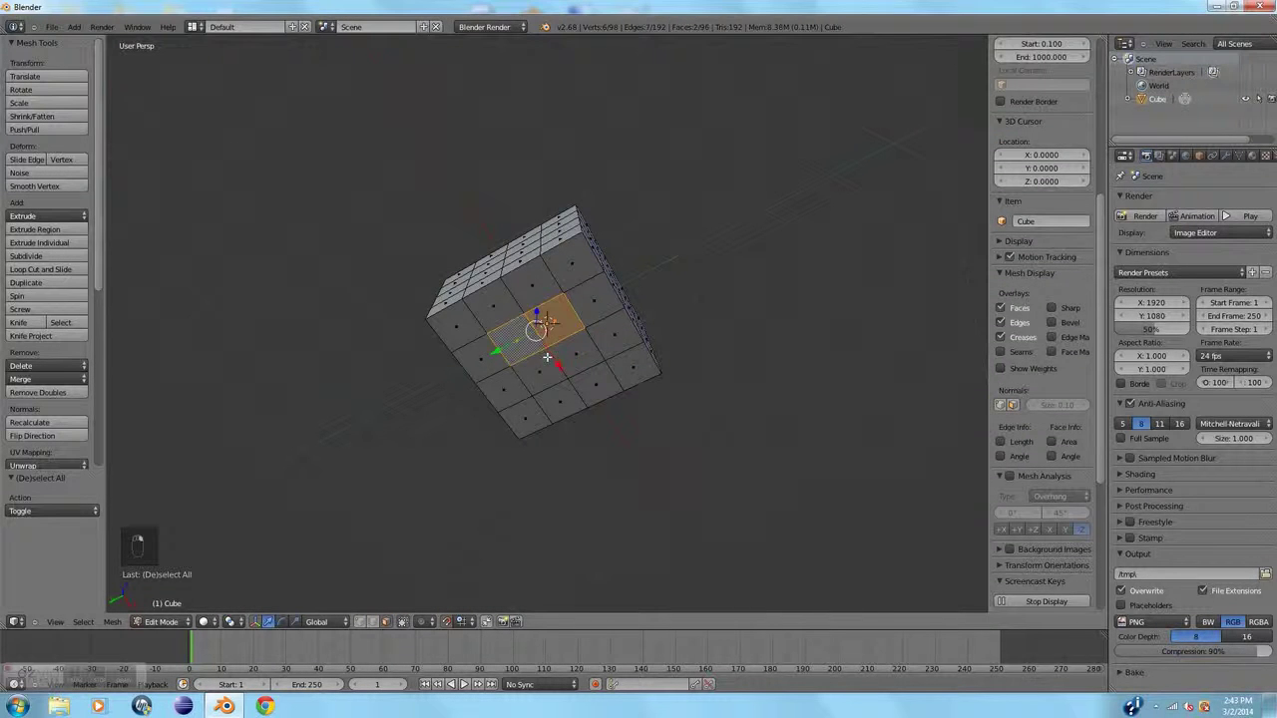
{"action": "middle_click_drag", "start_coordinate": [696, 355], "coordinate": [451, 600]}
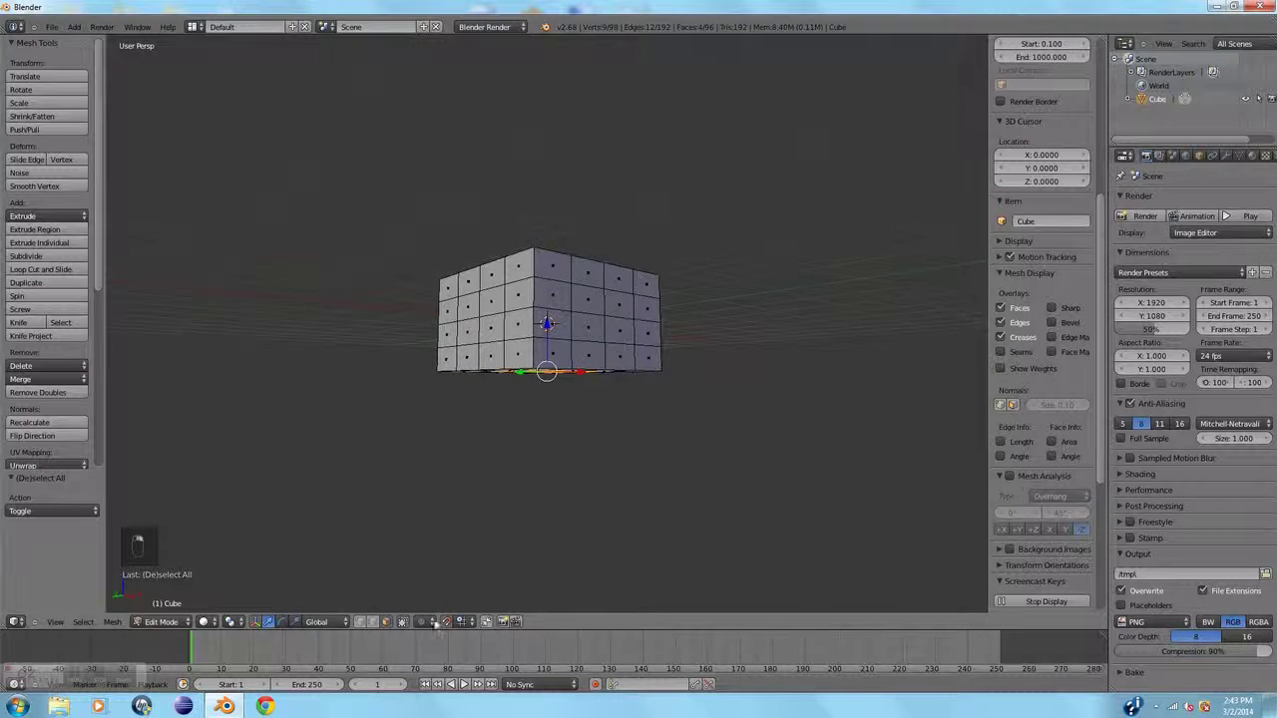
{"action": "left_click", "coordinate": [434, 624]}
{"action": "left_click", "coordinate": [456, 592]}
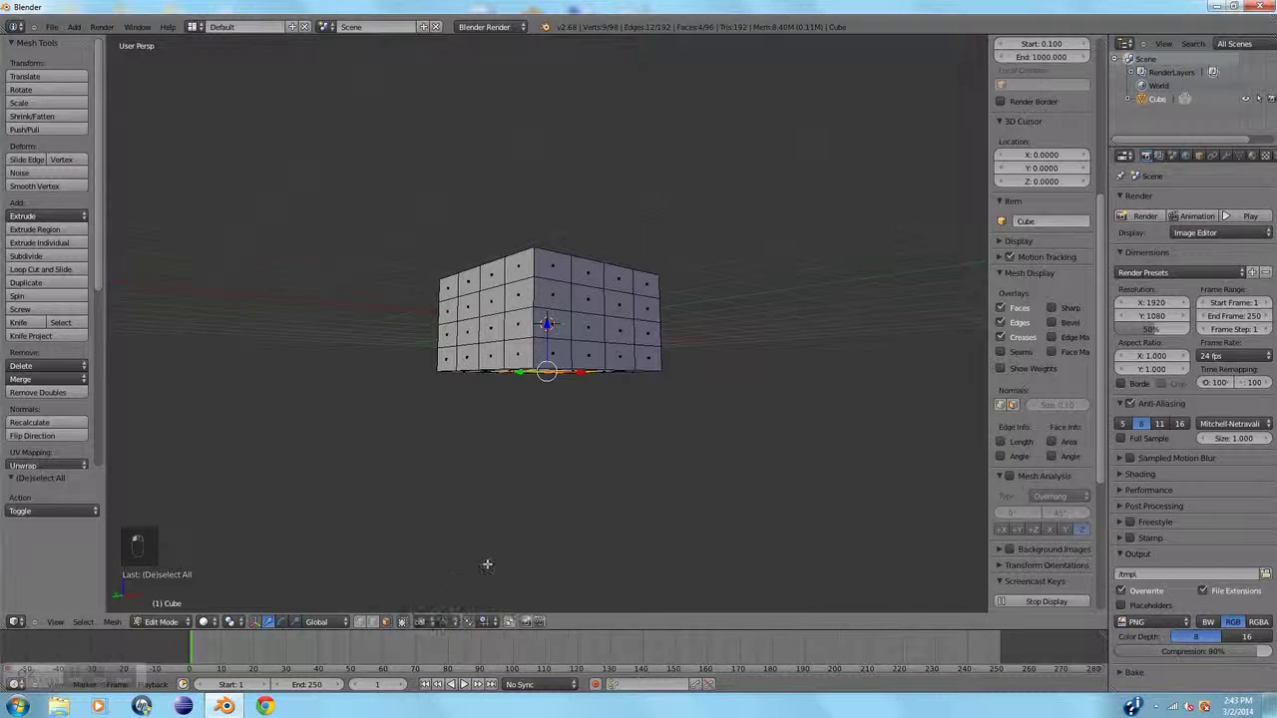
{"action": "left_click_drag", "start_coordinate": [547, 351], "coordinate": [539, 462]}
{"action": "scroll", "coordinate": [532, 443], "scroll_direction": "down", "scroll_amount": 9}
{"action": "scroll", "coordinate": [533, 481], "scroll_direction": "up", "scroll_amount": 3}
{"action": "middle_click_drag", "start_coordinate": [736, 460], "coordinate": [749, 423]}
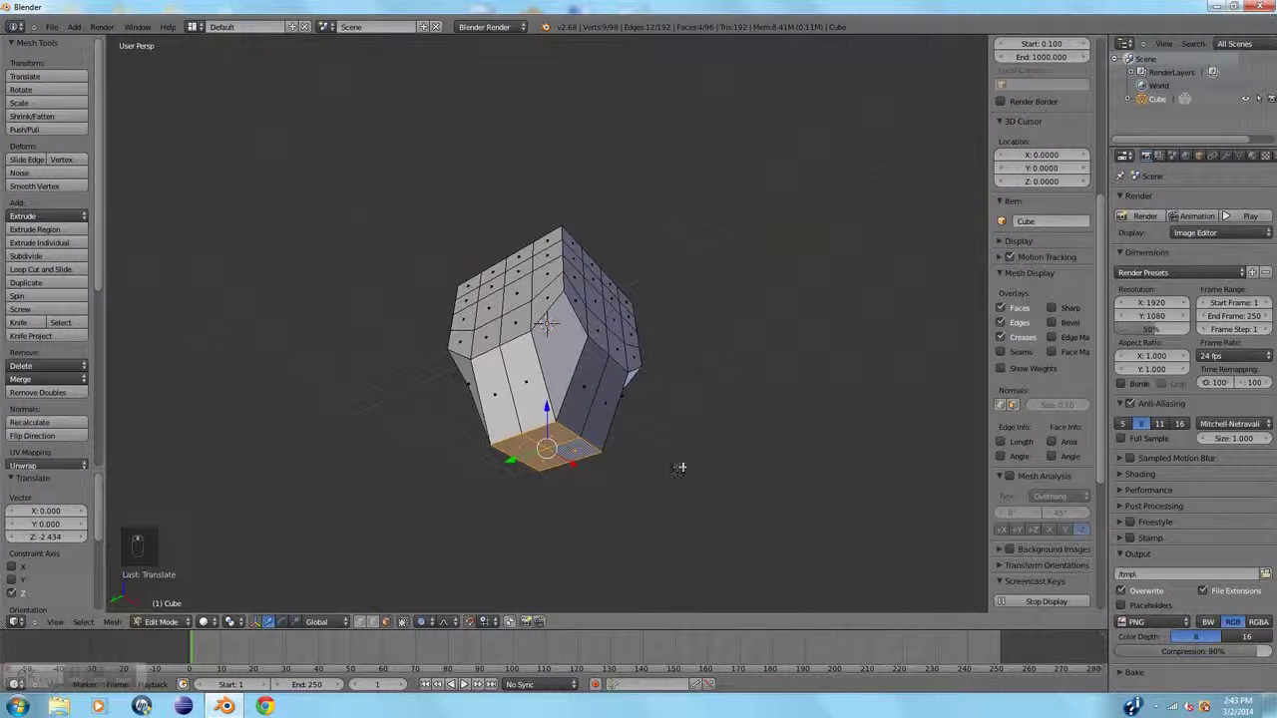
Extrude the four selected bottom faces 1 unit down and scale the new faces by 0.1
{"action": "key", "text": "e"}
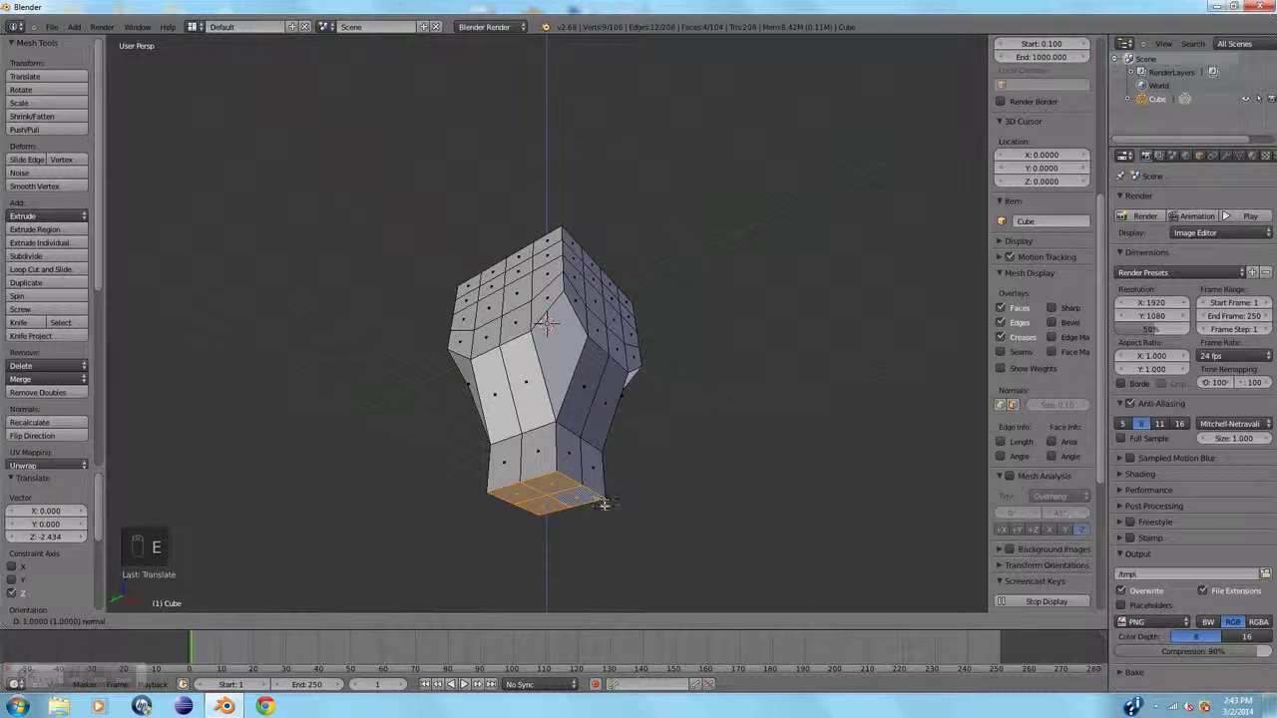
{"action": "left_click", "coordinate": [603, 509]}
{"action": "key", "text": "s"}
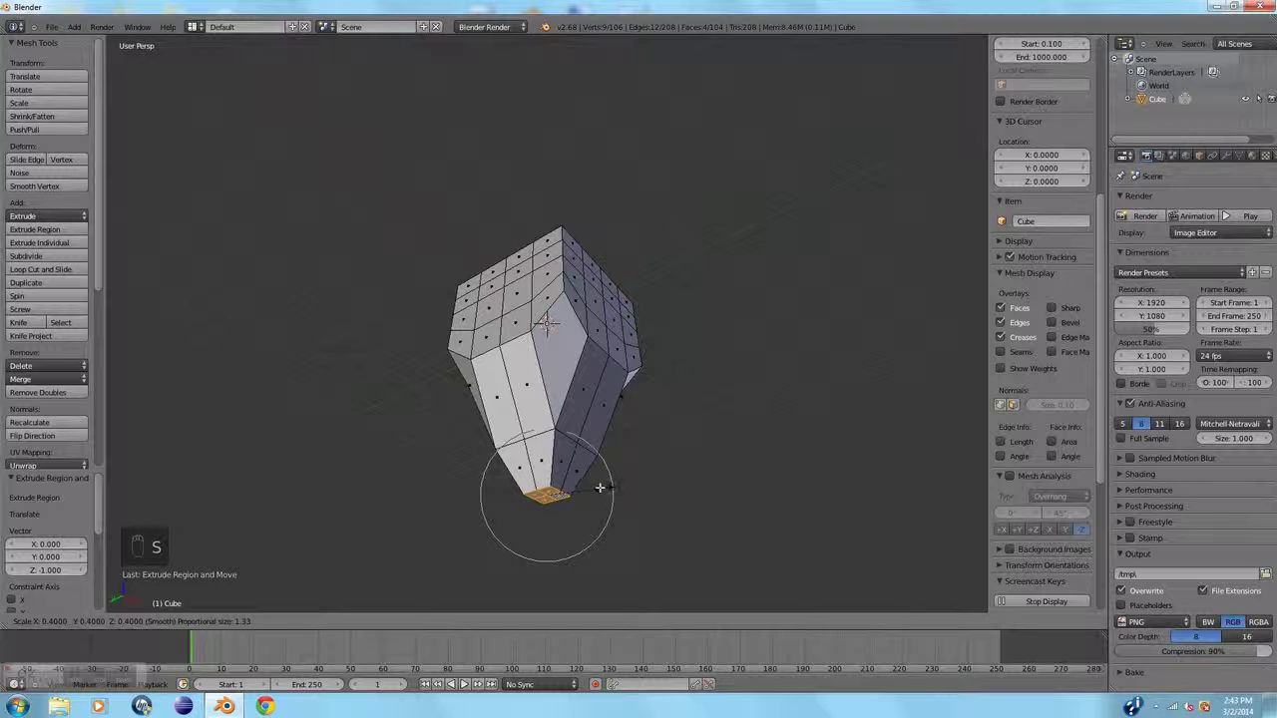
{"action": "left_click", "coordinate": [554, 487]}
Move the shrunken bottom tip down 1 unit along Z with proportional editing and deselect everything
{"action": "type", "text": "gz-1"}
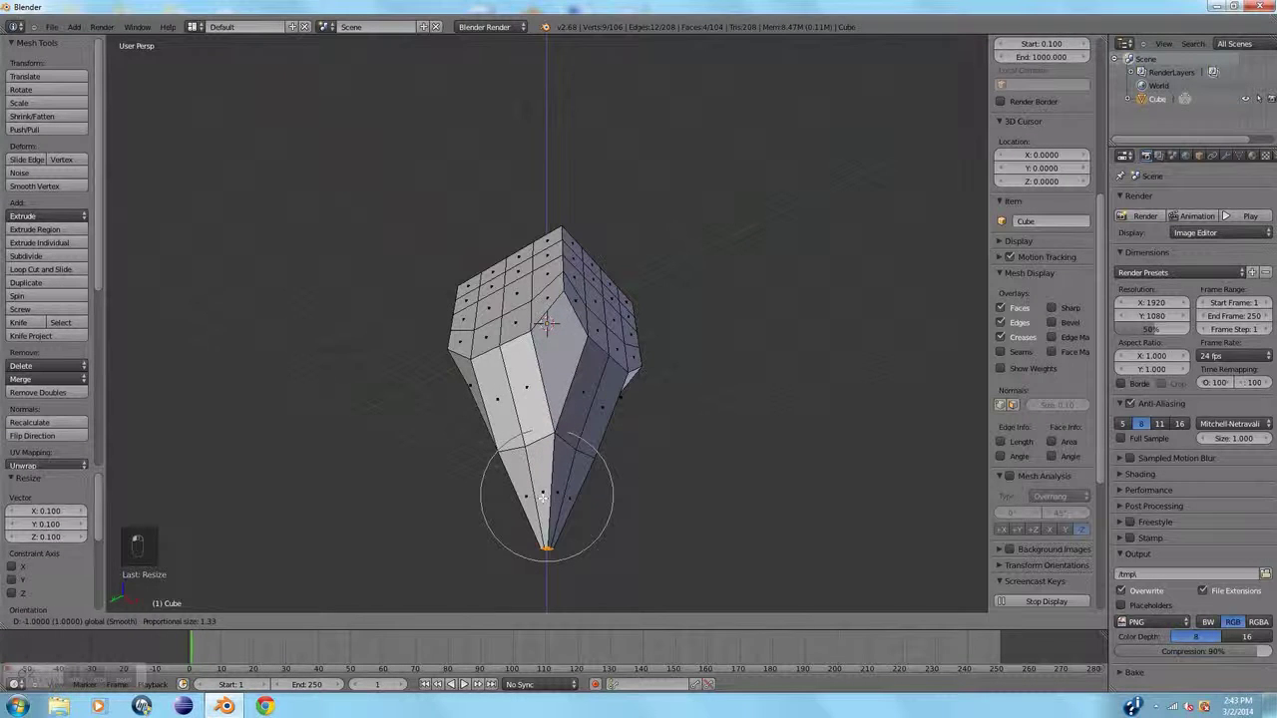
{"action": "key", "text": "Return"}
{"action": "middle_click_drag", "start_coordinate": [696, 471], "coordinate": [681, 505]}
{"action": "key", "text": "a"}
{"action": "middle_click_drag", "start_coordinate": [705, 410], "coordinate": [695, 475]}
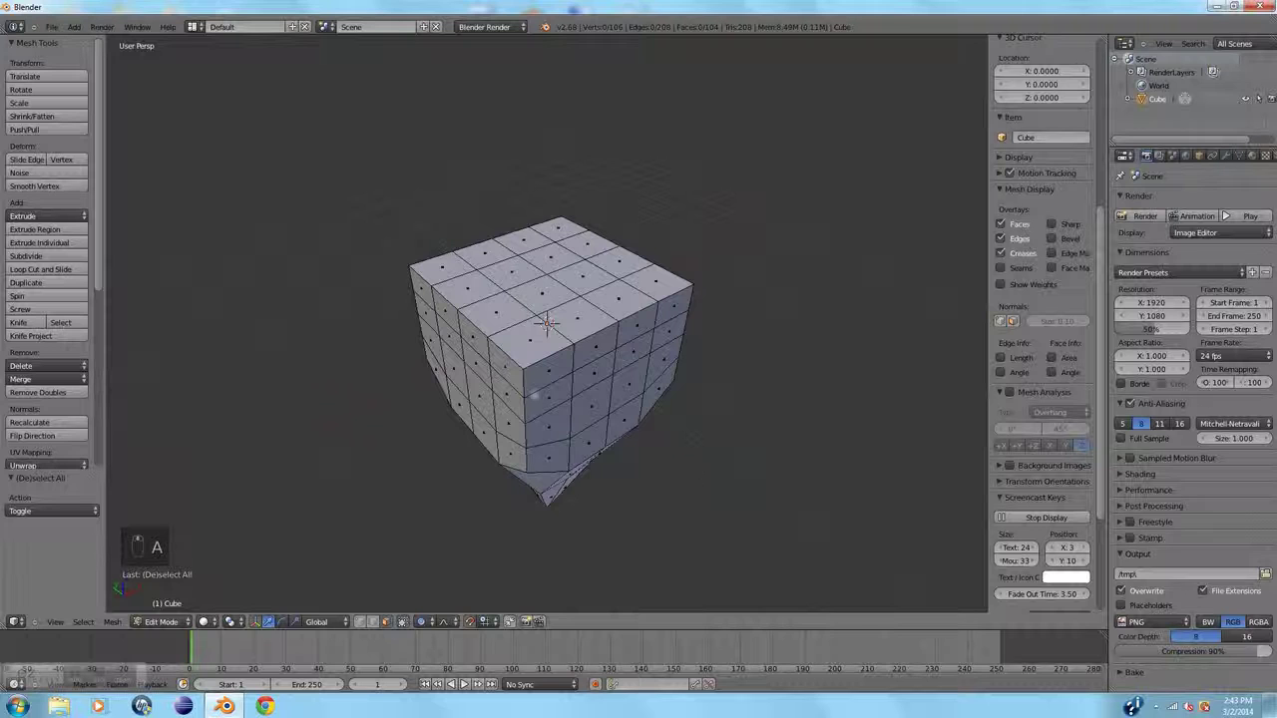
In vertex select mode, select the four top corner vertices and lower them about 0.34 units along Z with proportional editing
{"action": "left_click", "coordinate": [362, 622]}
{"action": "right_click", "coordinate": [522, 369]}
{"action": "right_click", "coordinate": [696, 278], "text": "shift"}
{"action": "right_click", "coordinate": [562, 216], "text": "shift"}
{"action": "right_click", "coordinate": [410, 267], "text": "shift"}
{"action": "mouse_move", "coordinate": [548, 244]}
{"action": "left_mouse_down"}
{"action": "mouse_move", "coordinate": [554, 272]}
{"action": "mouse_move", "coordinate": [556, 249]}
{"action": "mouse_move", "coordinate": [558, 261]}
{"action": "left_mouse_up"}
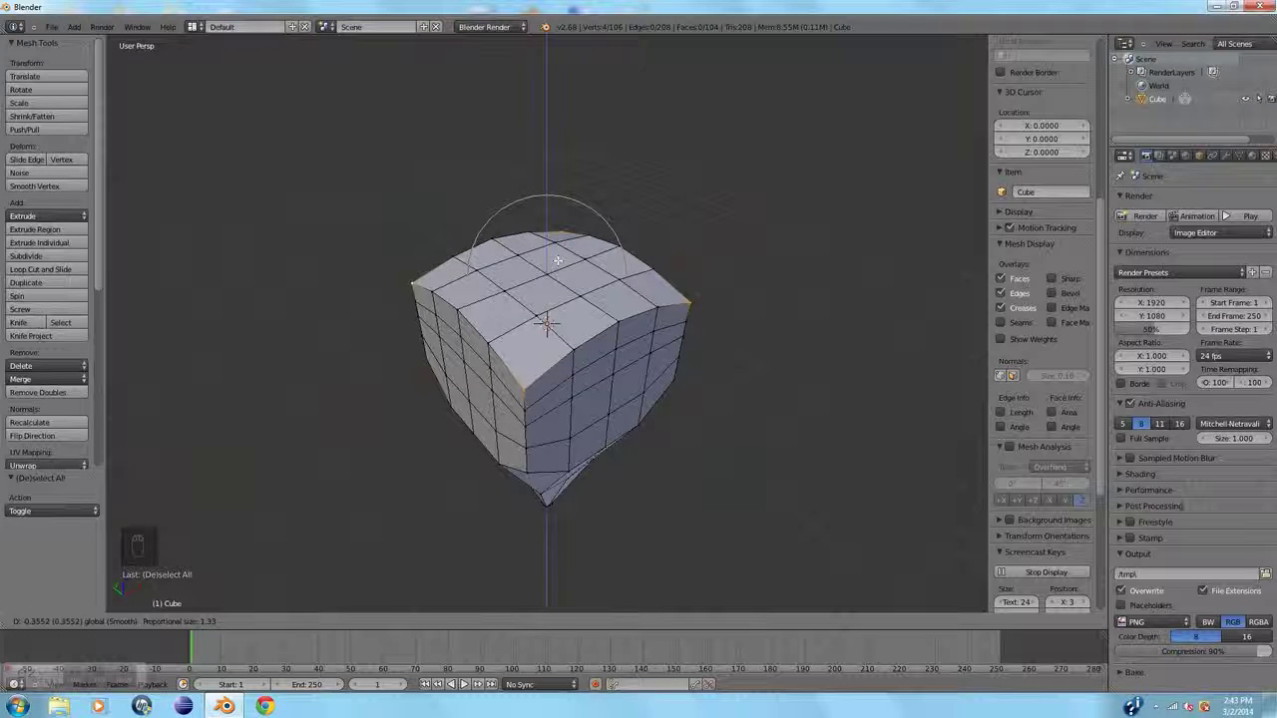
{"action": "left_click_drag", "start_coordinate": [557, 260], "coordinate": [557, 262]}
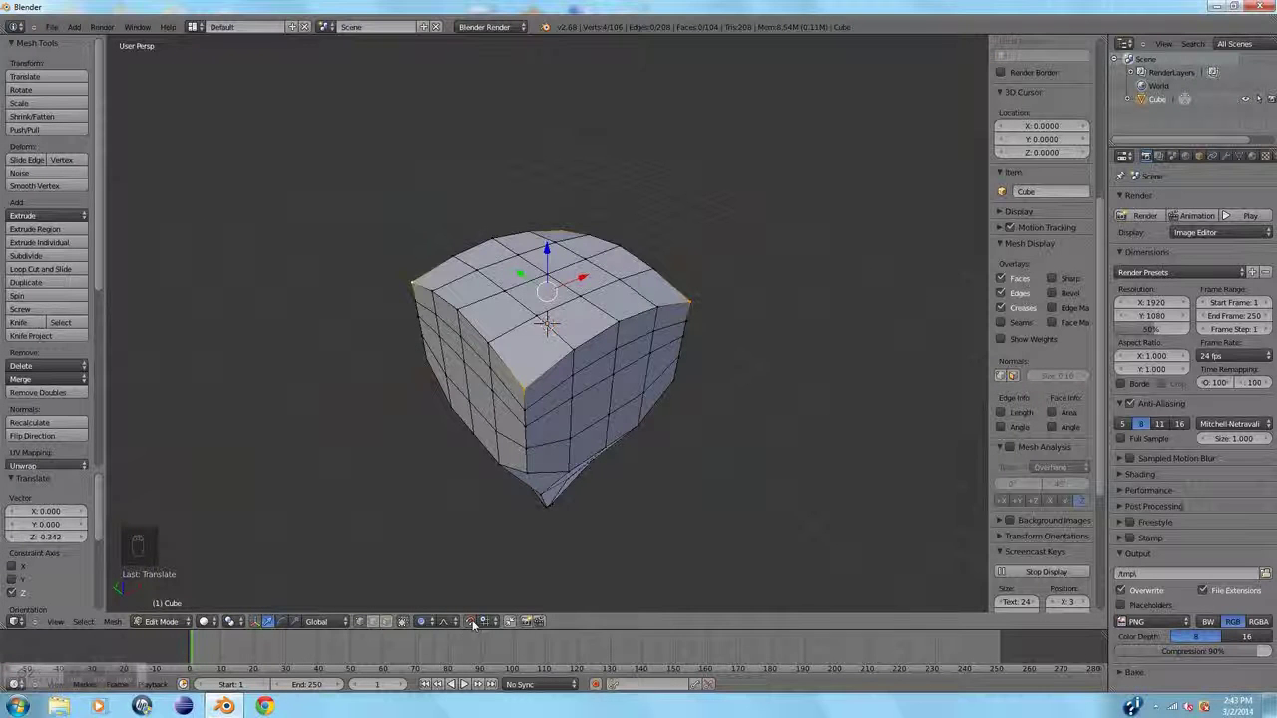
{"action": "key", "text": "o"}
In edge select mode, select the four edges along the top's centre line and lower them about 0.2 units along Z with proportional editing
{"action": "middle_click_drag", "start_coordinate": [752, 282], "coordinate": [555, 318]}
{"action": "key", "text": "a"}
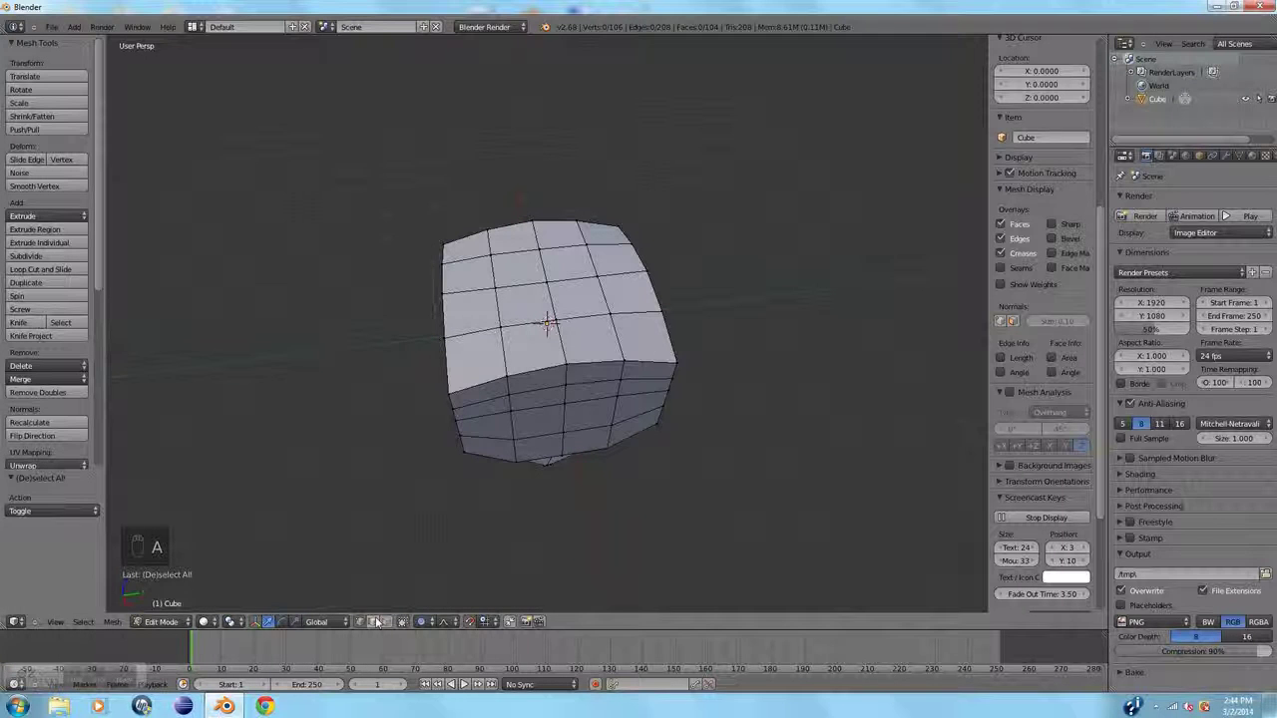
{"action": "right_click", "coordinate": [538, 247]}
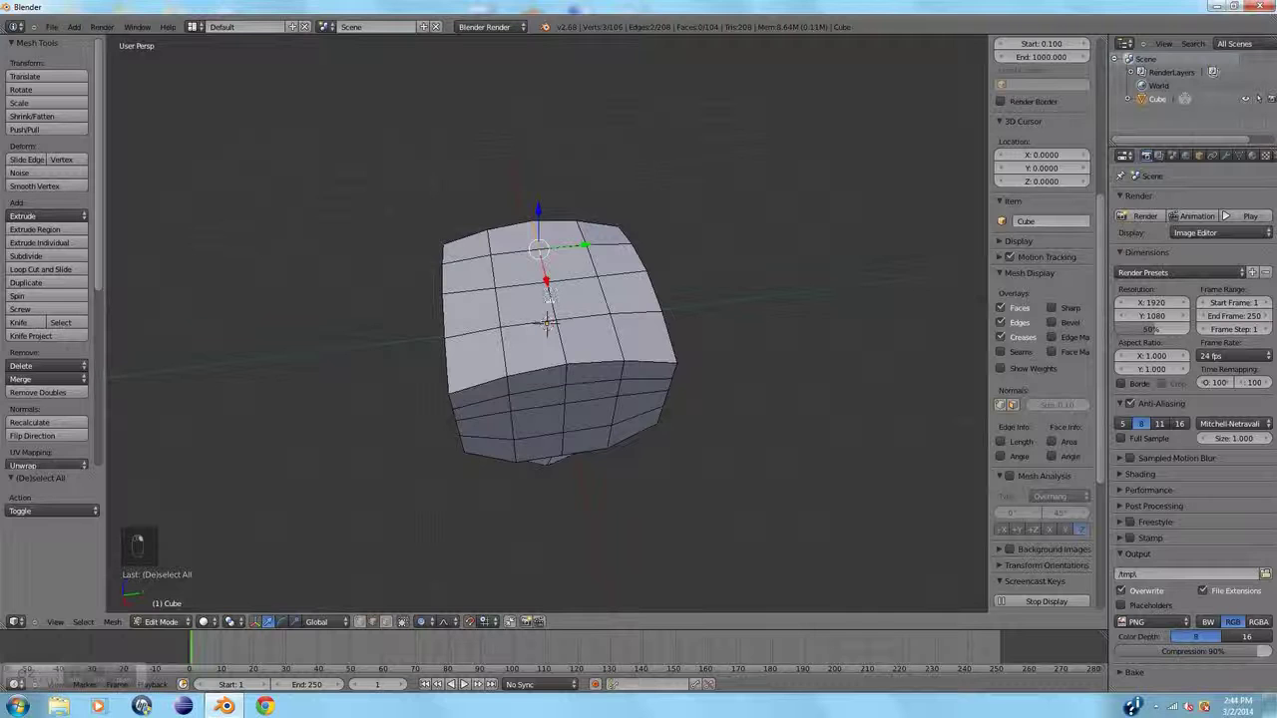
{"action": "key", "text": "g"}
{"action": "key", "text": "z"}
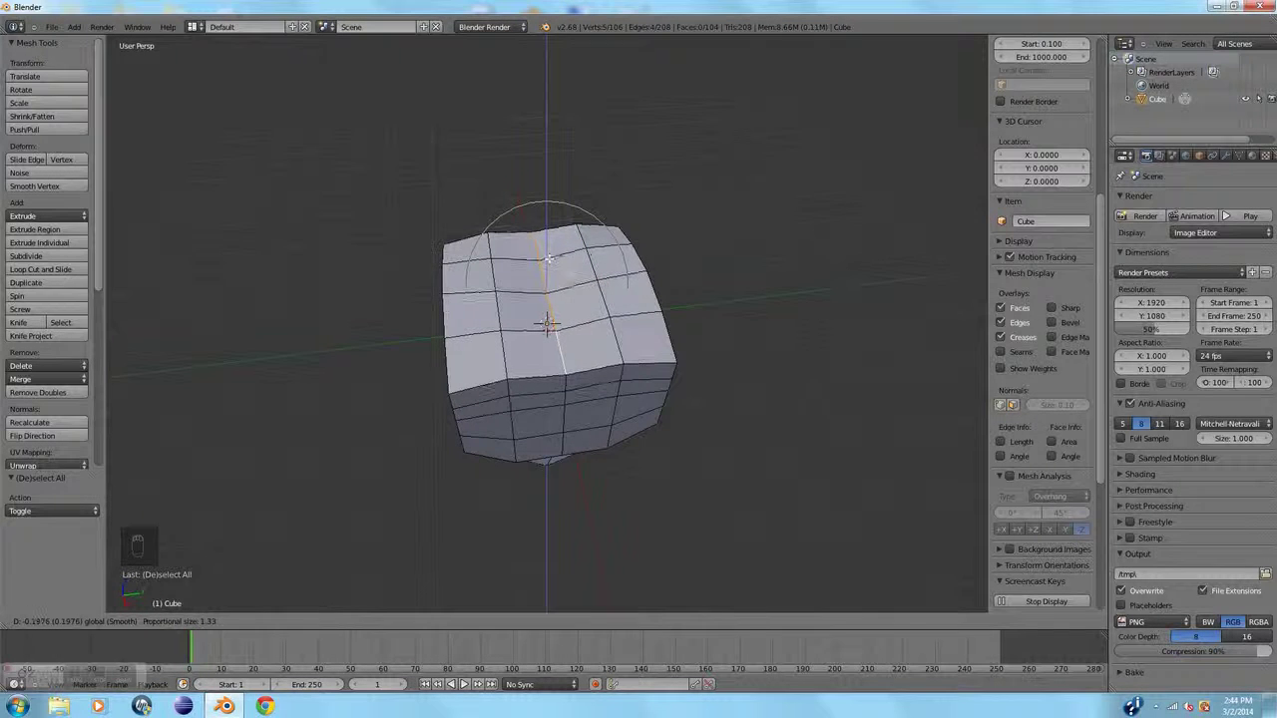
{"action": "left_click", "coordinate": [548, 259]}
{"action": "middle_click_drag", "start_coordinate": [735, 353], "coordinate": [686, 320]}
{"action": "key", "text": "Tab"}
{"action": "middle_click_drag", "start_coordinate": [689, 324], "coordinate": [787, 341]}
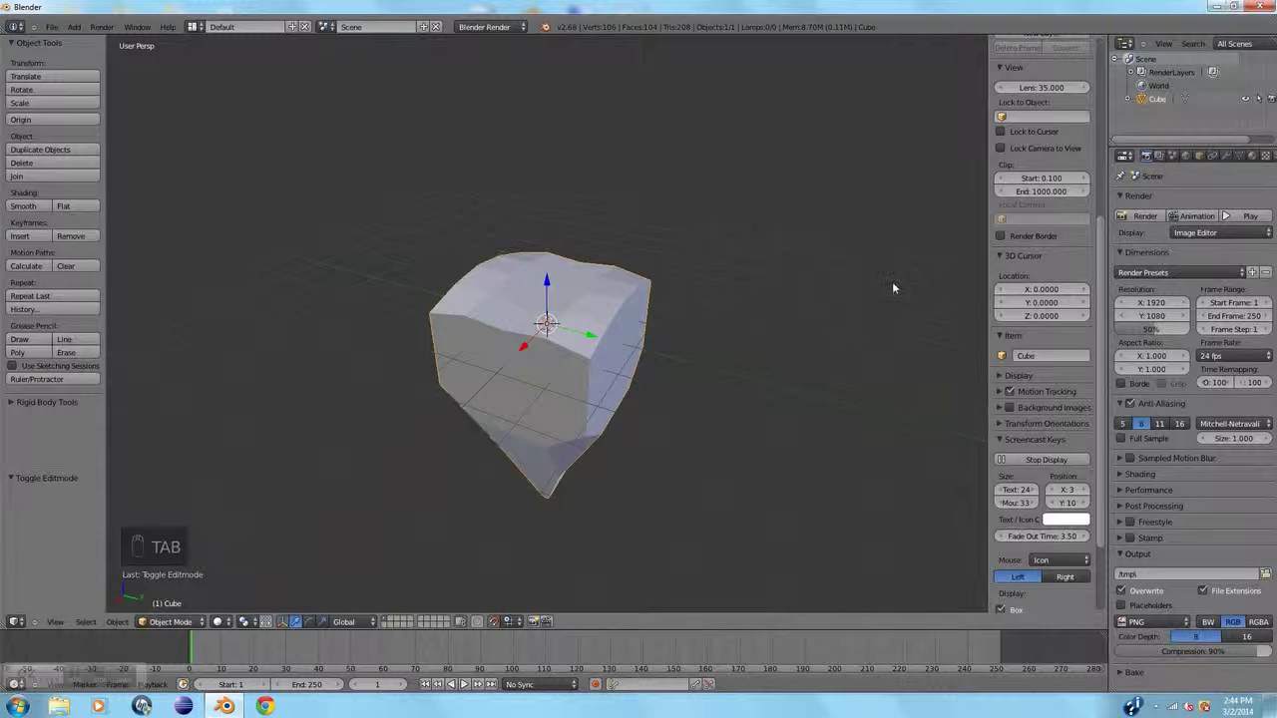
Hide both side shelves of the 3D viewport and widen the properties editor
{"action": "key", "text": "n"}
{"action": "key", "text": "t"}
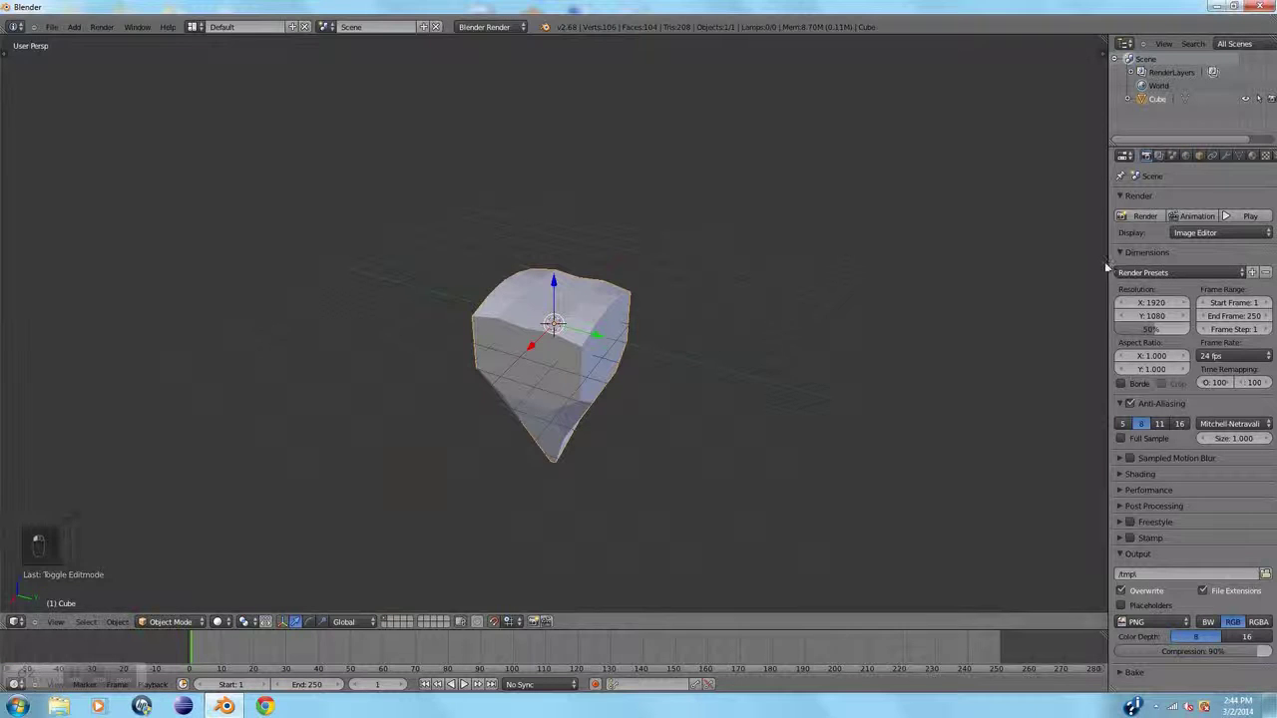
{"action": "left_click_drag", "start_coordinate": [1108, 261], "coordinate": [1045, 262]}
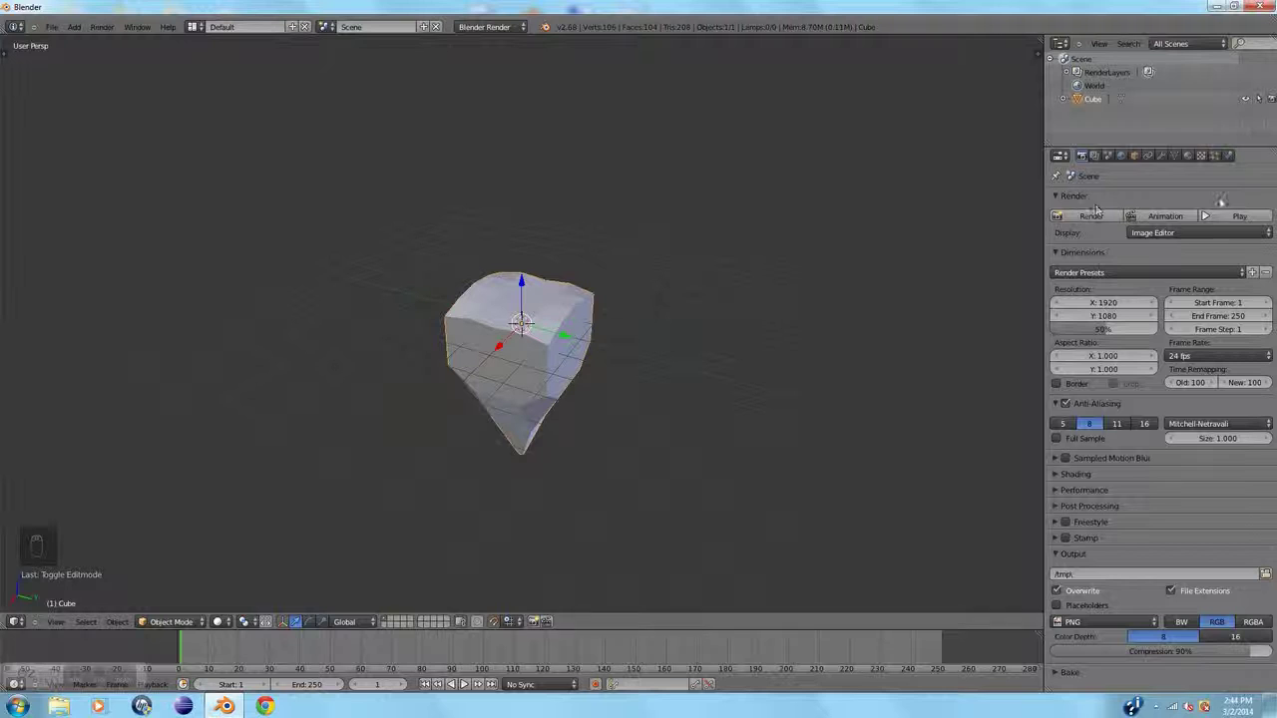
Add a Triangulate modifier to the island mesh and apply it
{"action": "left_click", "coordinate": [1161, 156]}
{"action": "left_click", "coordinate": [1157, 200]}
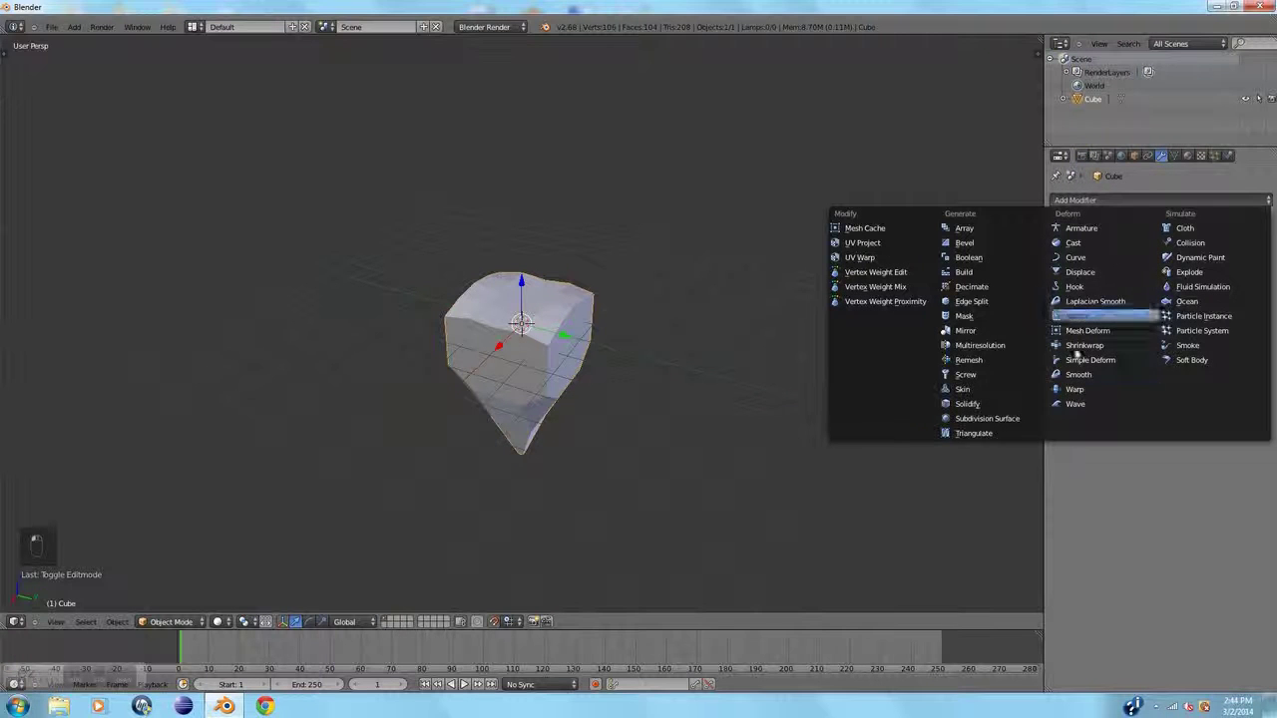
{"action": "left_click", "coordinate": [971, 432]}
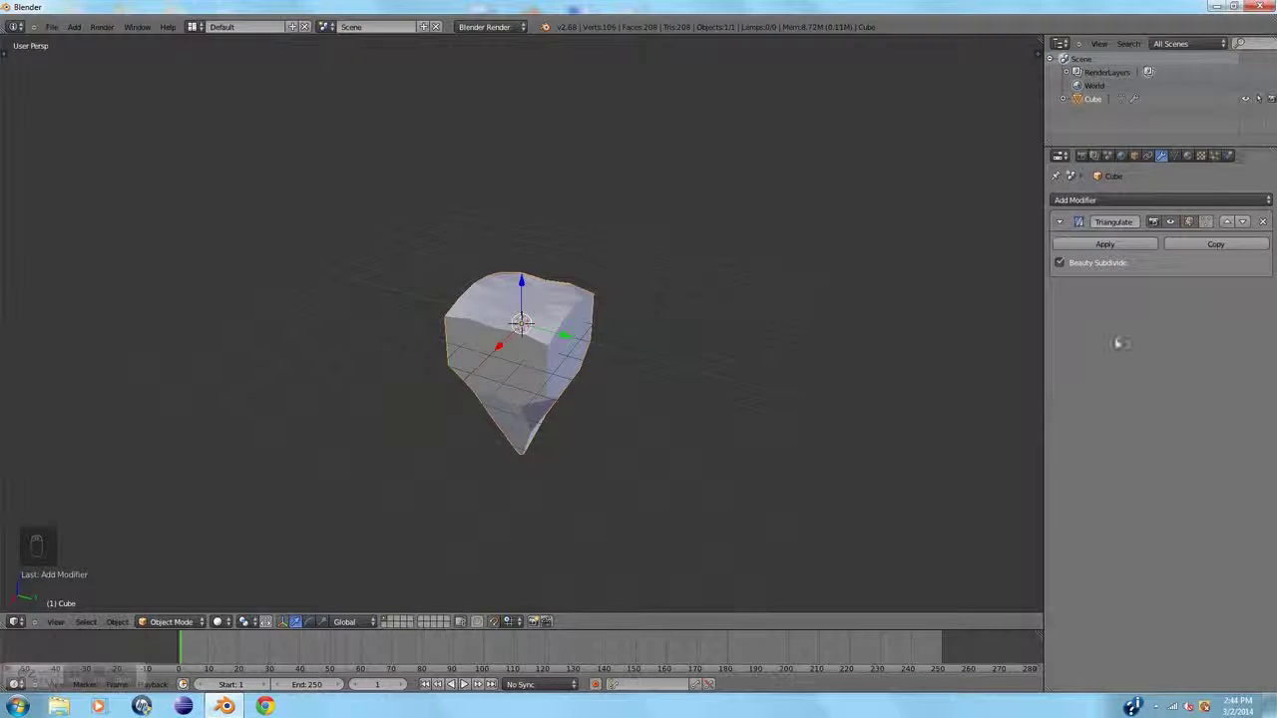
{"action": "left_click", "coordinate": [1098, 247]}
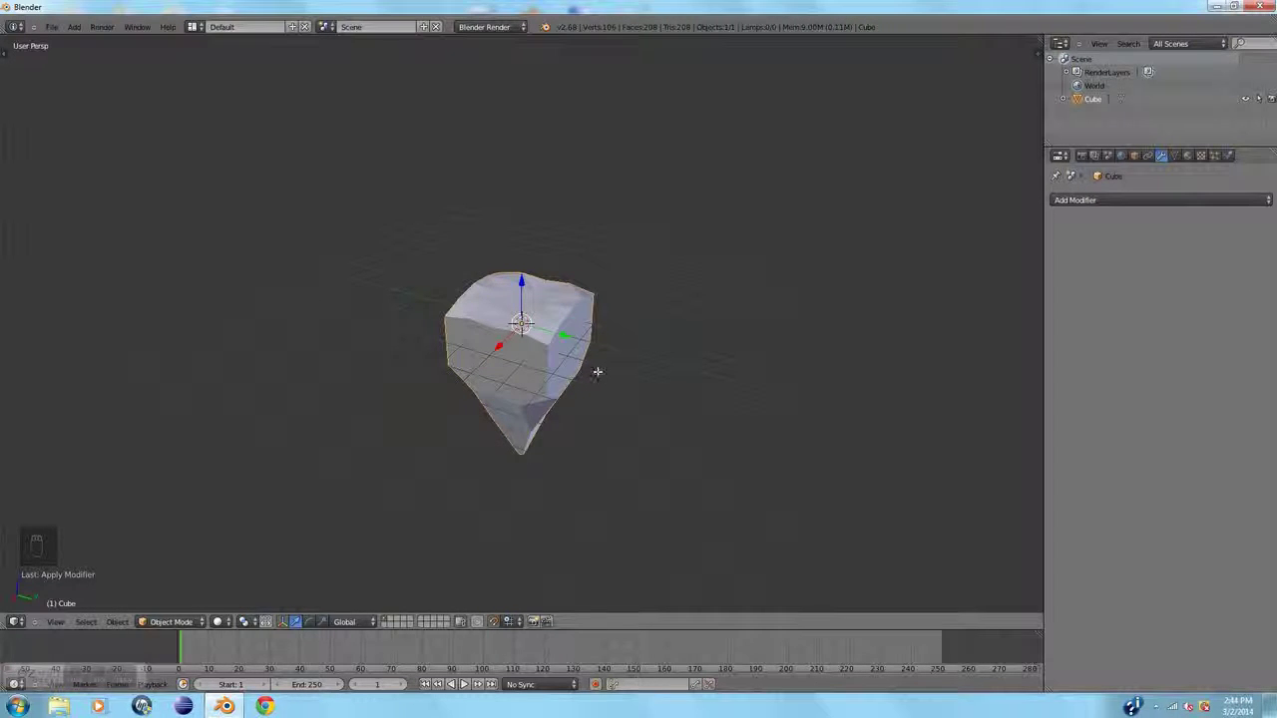
{"action": "key", "text": "Tab"}
{"action": "scroll", "coordinate": [598, 379], "scroll_direction": "up", "scroll_amount": 3}
{"action": "mouse_move", "coordinate": [596, 394]}
{"action": "middle_mouse_down"}
{"action": "mouse_move", "coordinate": [685, 362]}
{"action": "mouse_move", "coordinate": [625, 425]}
{"action": "mouse_move", "coordinate": [516, 390]}
{"action": "mouse_move", "coordinate": [607, 422]}
{"action": "mouse_move", "coordinate": [761, 422]}
{"action": "mouse_move", "coordinate": [696, 439]}
{"action": "mouse_move", "coordinate": [465, 379]}
{"action": "mouse_move", "coordinate": [490, 365]}
{"action": "mouse_move", "coordinate": [618, 371]}
{"action": "mouse_move", "coordinate": [684, 293]}
{"action": "mouse_move", "coordinate": [784, 250]}
{"action": "mouse_move", "coordinate": [767, 356]}
{"action": "mouse_move", "coordinate": [580, 432]}
{"action": "mouse_move", "coordinate": [549, 380]}
{"action": "mouse_move", "coordinate": [585, 370]}
{"action": "mouse_move", "coordinate": [667, 395]}
{"action": "mouse_move", "coordinate": [652, 422]}
{"action": "mouse_move", "coordinate": [599, 419]}
{"action": "middle_mouse_up"}
{"action": "key", "text": "a"}
{"action": "key", "text": "Tab"}
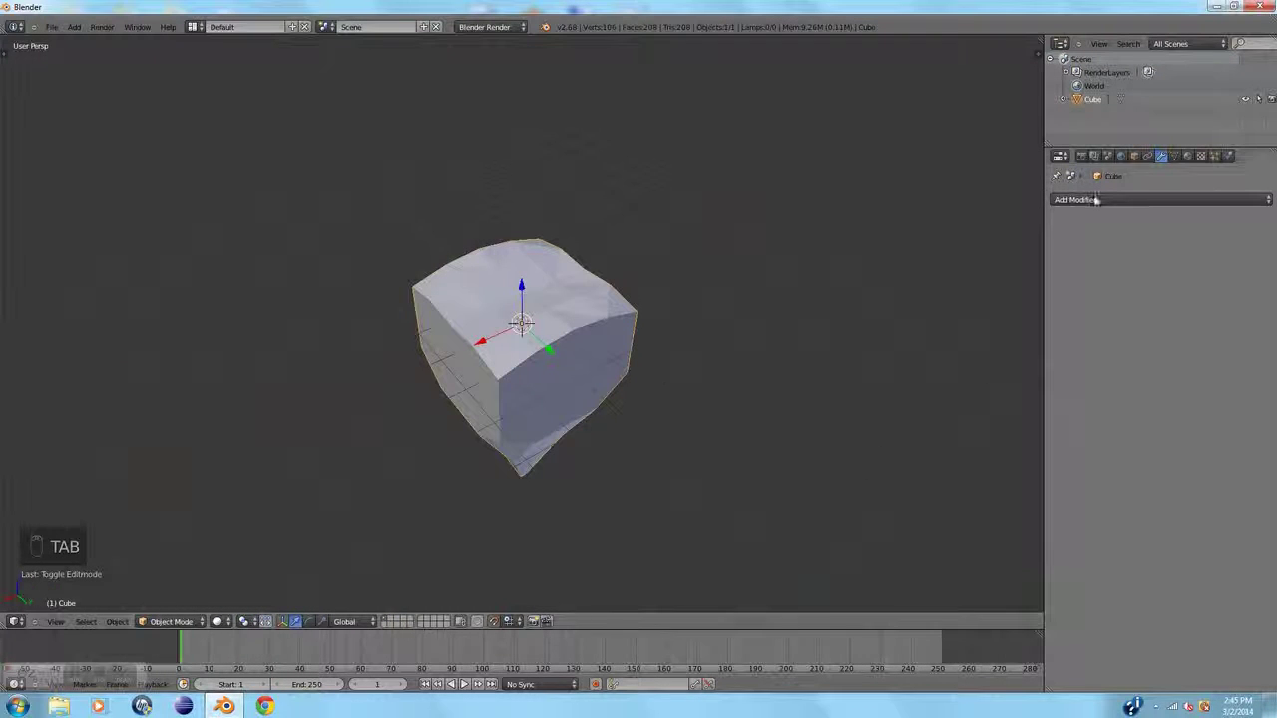
Add a Displace modifier to the triangulated island mesh
{"action": "left_click", "coordinate": [1098, 200]}
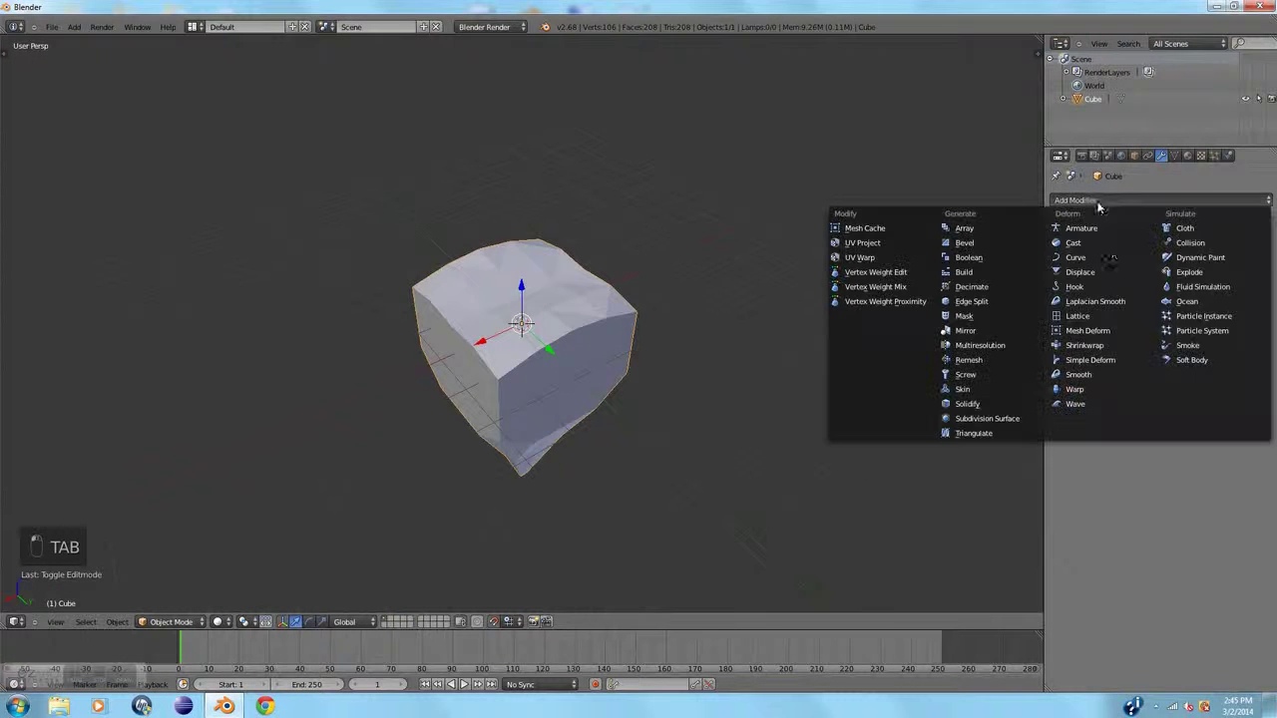
{"action": "left_click", "coordinate": [1102, 273]}
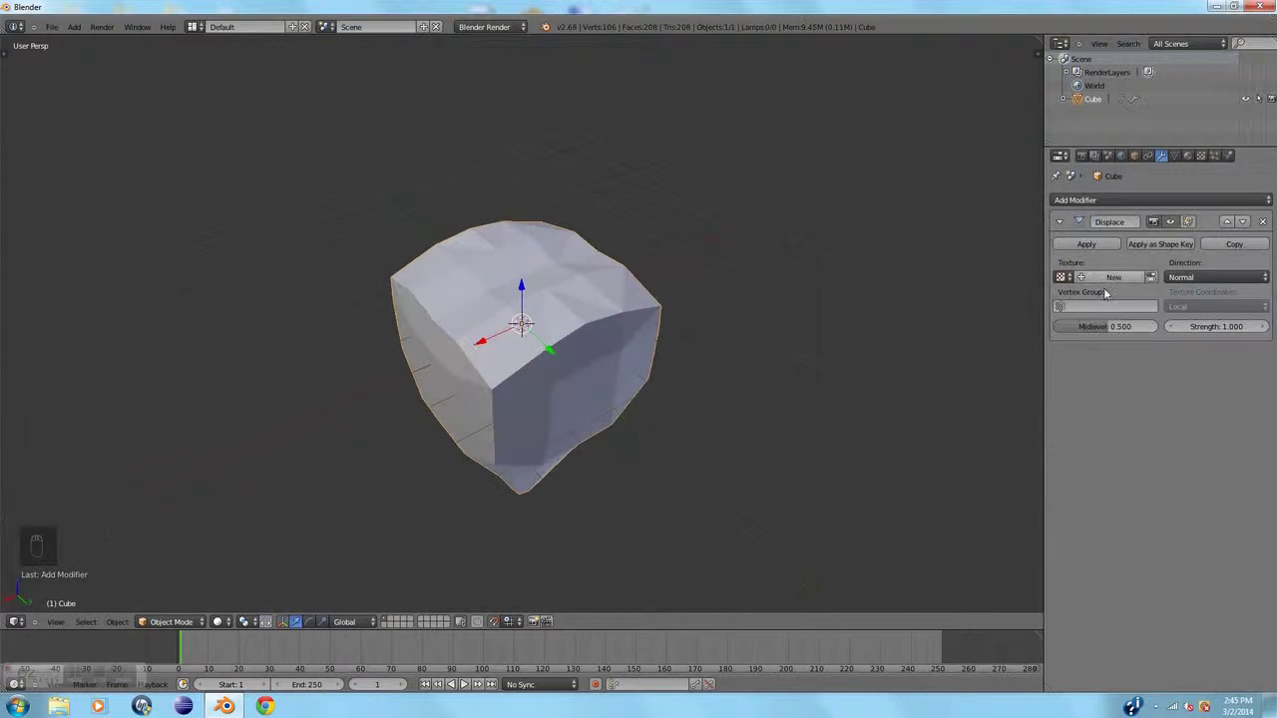
{"action": "scroll", "coordinate": [719, 373], "scroll_direction": "up", "scroll_amount": 3}
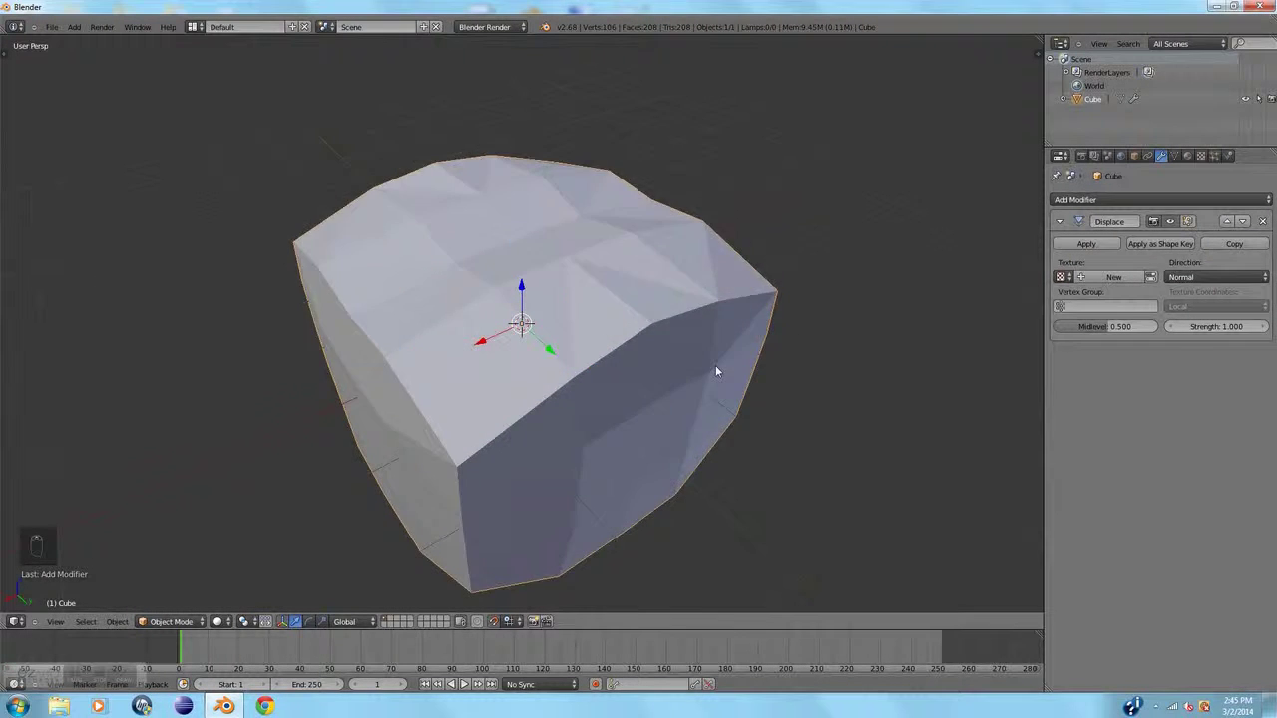
{"action": "scroll", "coordinate": [719, 373], "scroll_direction": "down", "scroll_amount": 4}
Try a higher Displace midlevel, then set it to 0.5
{"action": "mouse_move", "coordinate": [1127, 334]}
{"action": "left_mouse_down"}
{"action": "mouse_move", "coordinate": [1142, 334]}
{"action": "mouse_move", "coordinate": [1097, 335]}
{"action": "mouse_move", "coordinate": [1113, 332]}
{"action": "left_mouse_up"}
{"action": "left_click", "coordinate": [1111, 329]}
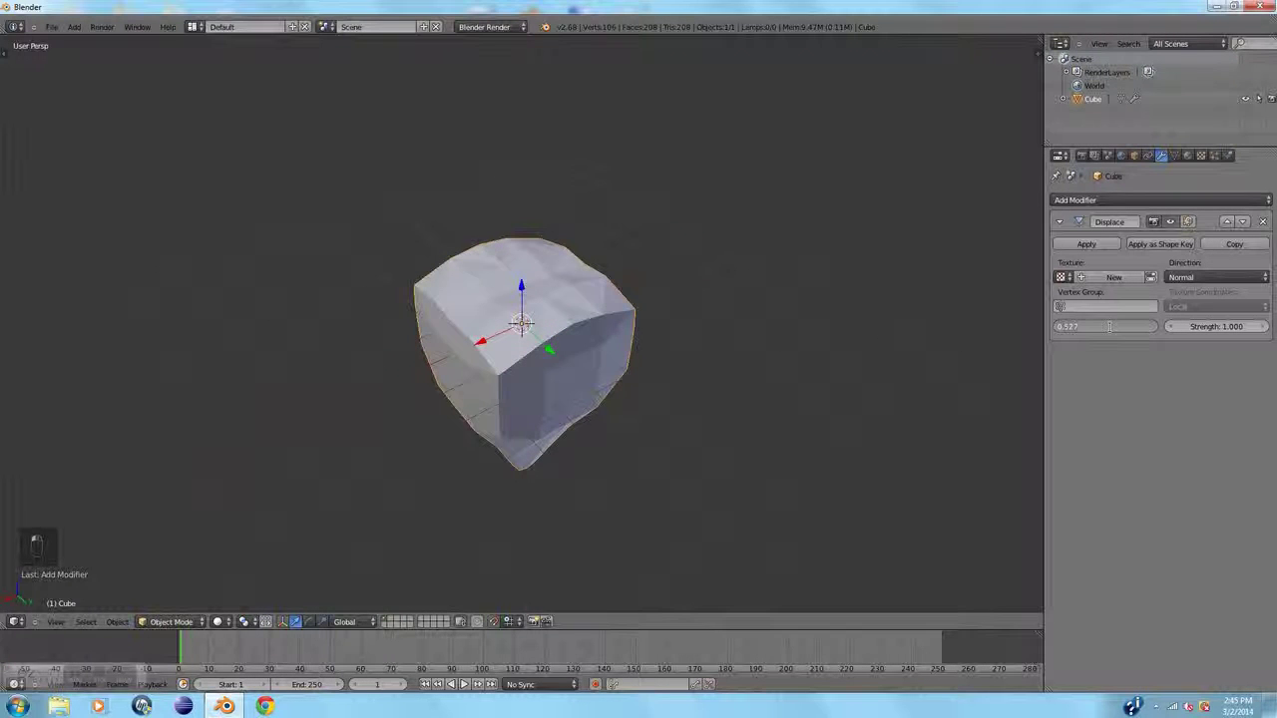
{"action": "type", "text": "0.5"}
{"action": "key", "text": "Return"}
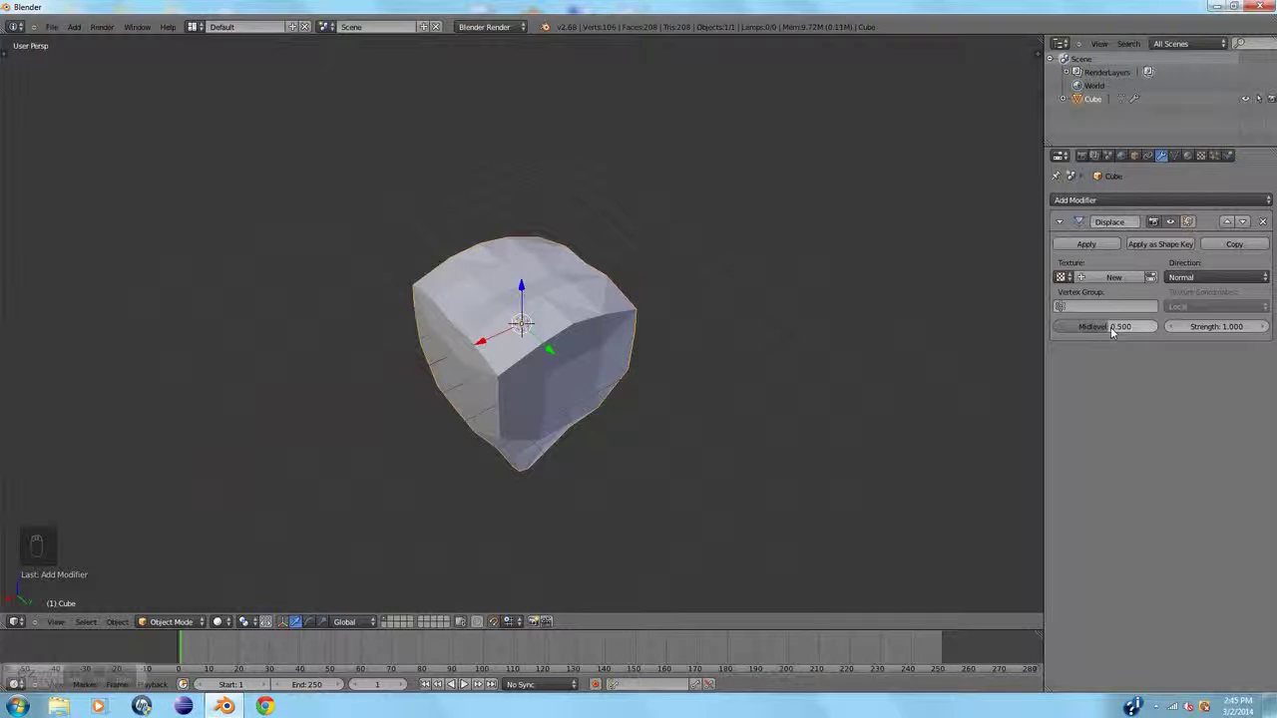
Give the Displace modifier a new texture, with strength 0.3 and midlevel 1.0
{"action": "left_click", "coordinate": [1110, 278]}
{"action": "middle_click_drag", "start_coordinate": [618, 294], "coordinate": [718, 270]}
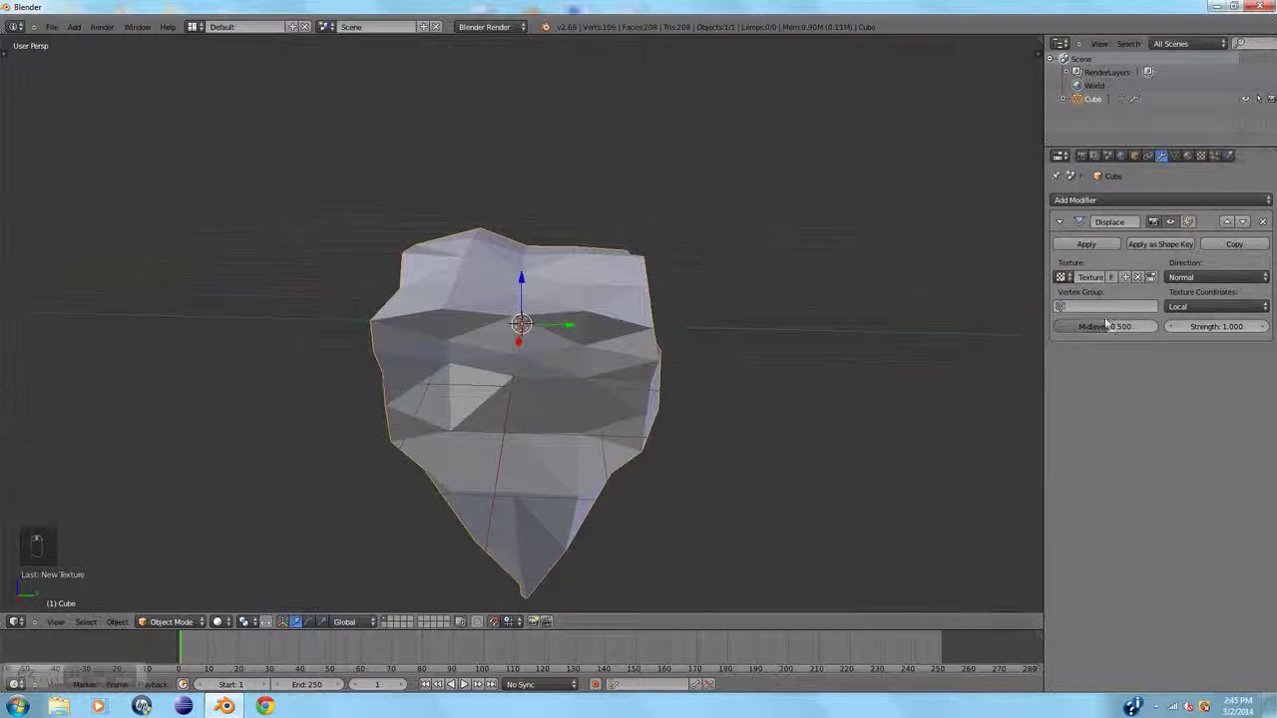
{"action": "left_click", "coordinate": [1203, 327]}
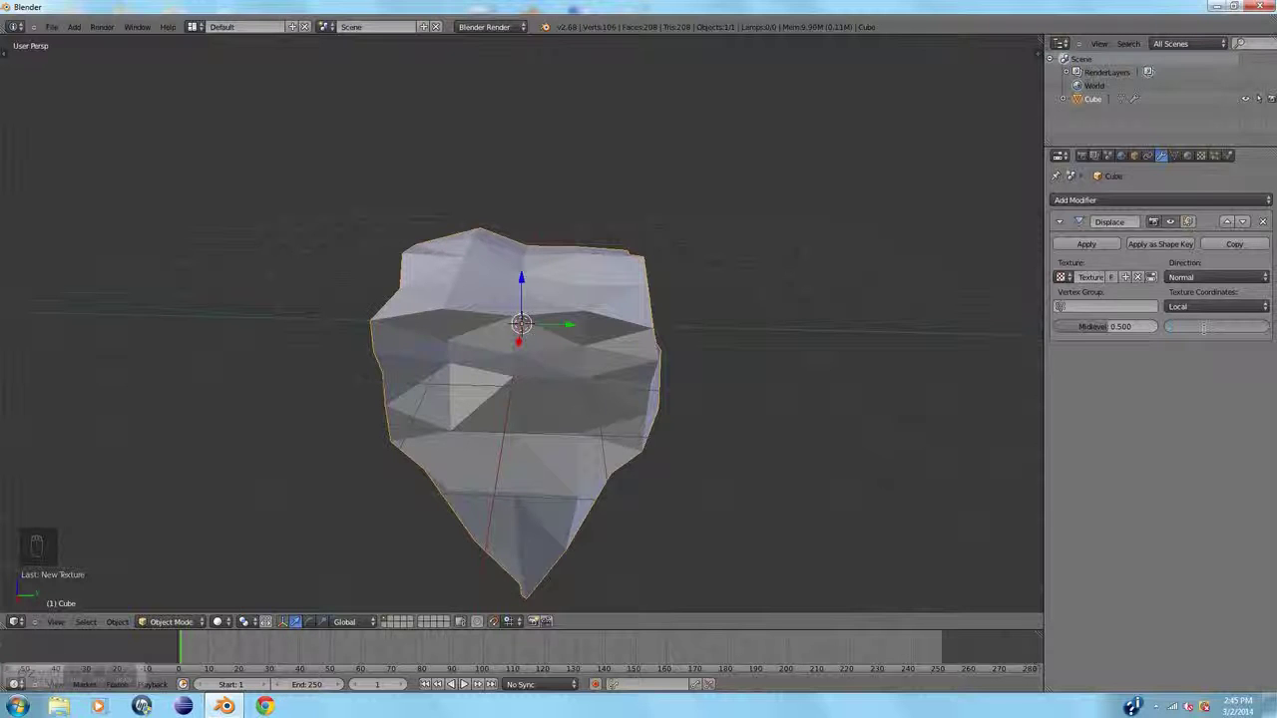
{"action": "type", "text": "0.3"}
{"action": "key", "text": "Return"}
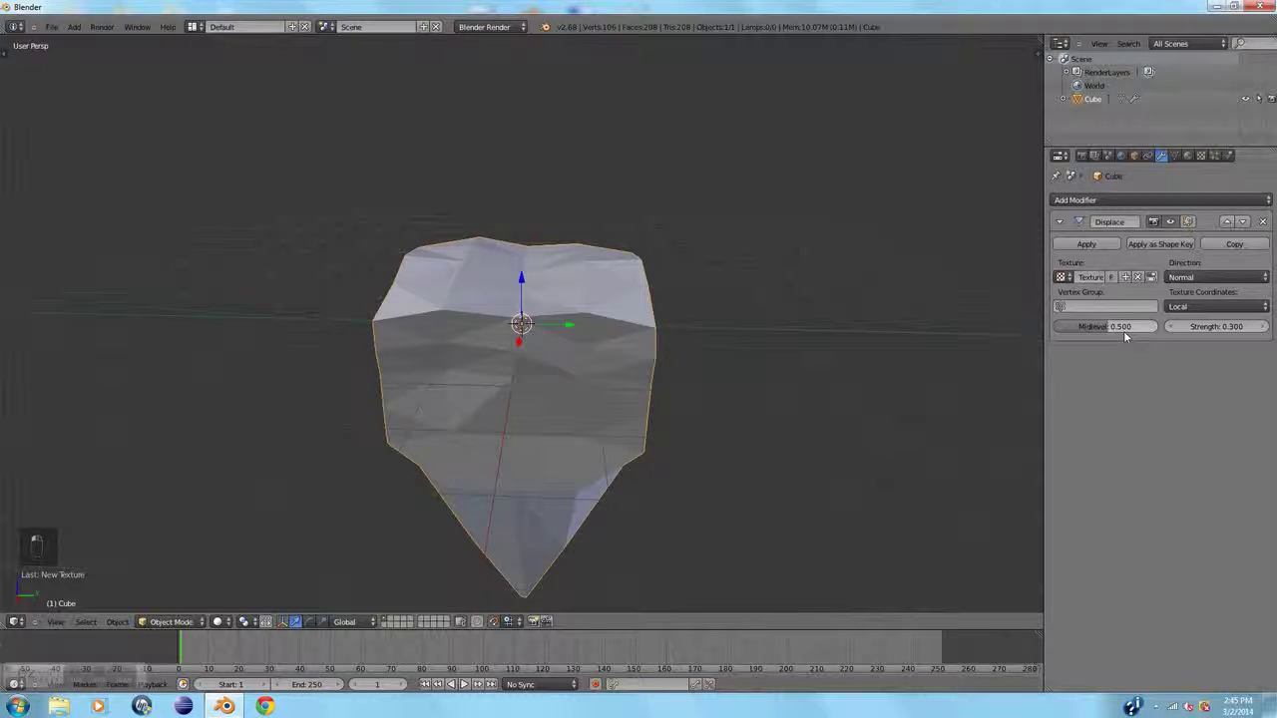
{"action": "left_click_drag", "start_coordinate": [1128, 331], "coordinate": [1185, 335]}
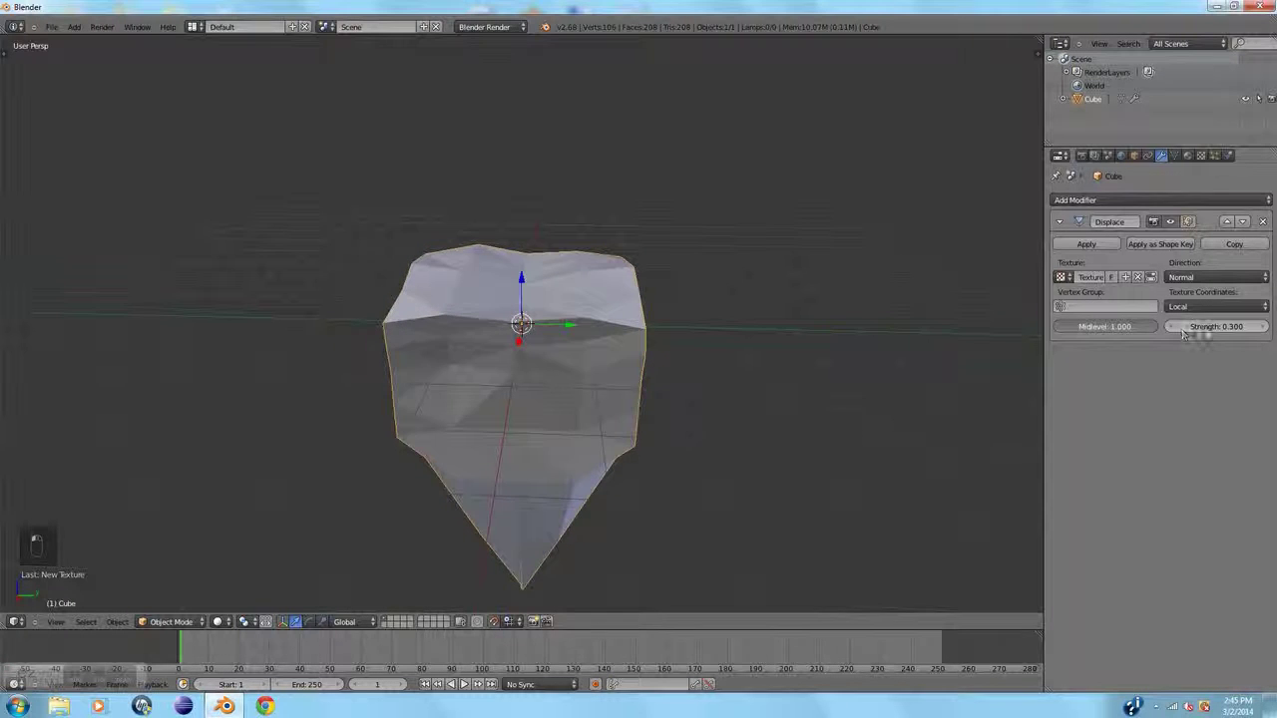
In edit mode, select the four edges across the middle of the top and lower them about 0.11 units along Z with proportional editing
{"action": "middle_click_drag", "start_coordinate": [598, 339], "coordinate": [371, 319]}
{"action": "key", "text": "Tab"}
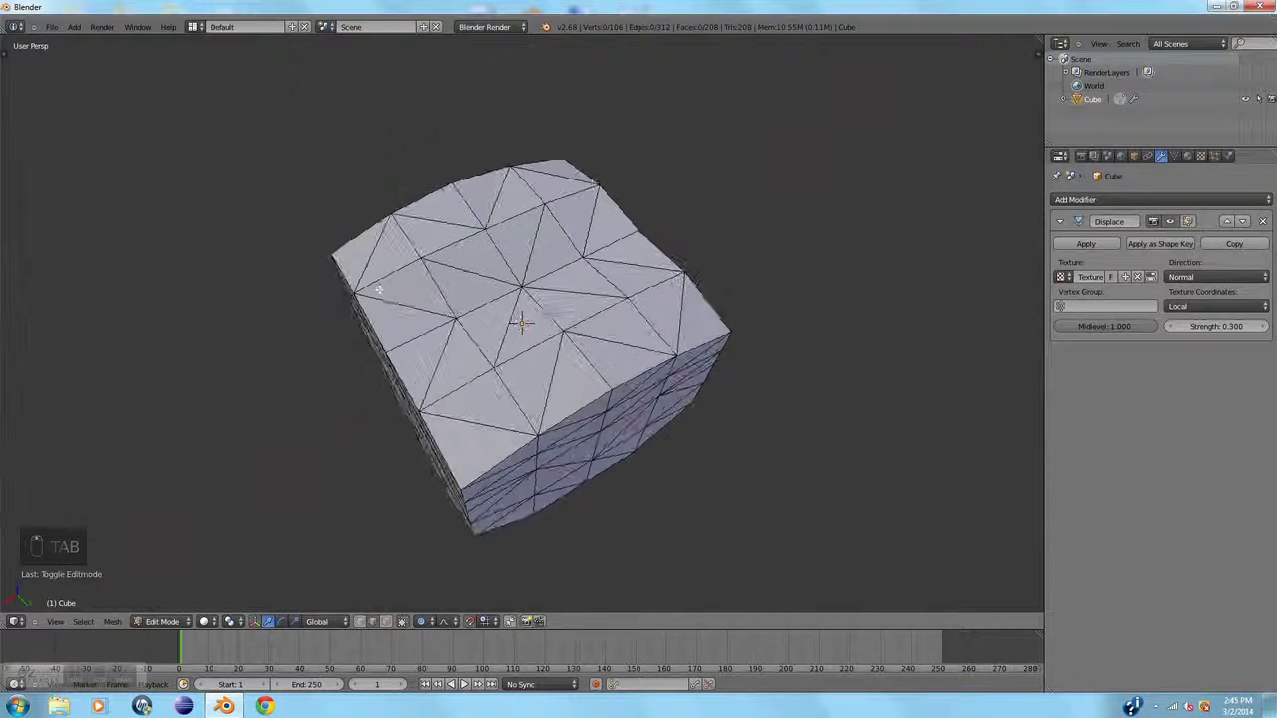
{"action": "right_click", "coordinate": [570, 270], "text": "shift"}
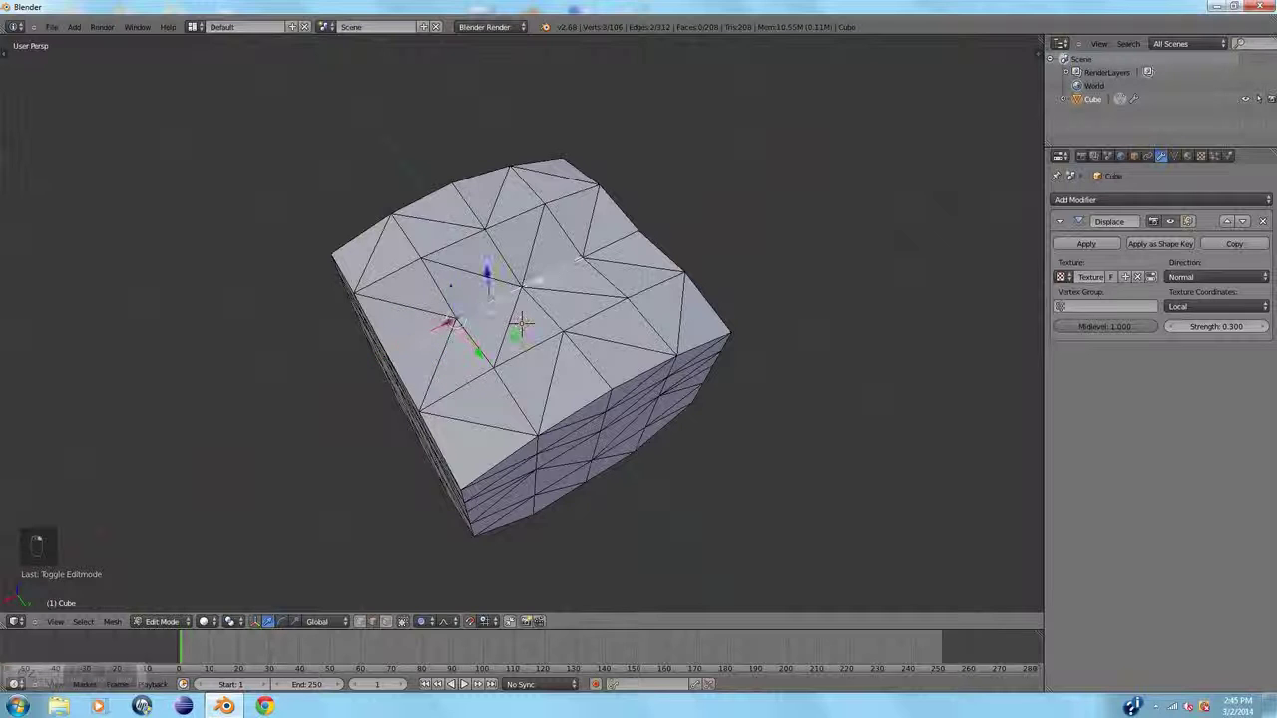
{"action": "middle_click_drag", "start_coordinate": [665, 326], "coordinate": [727, 277]}
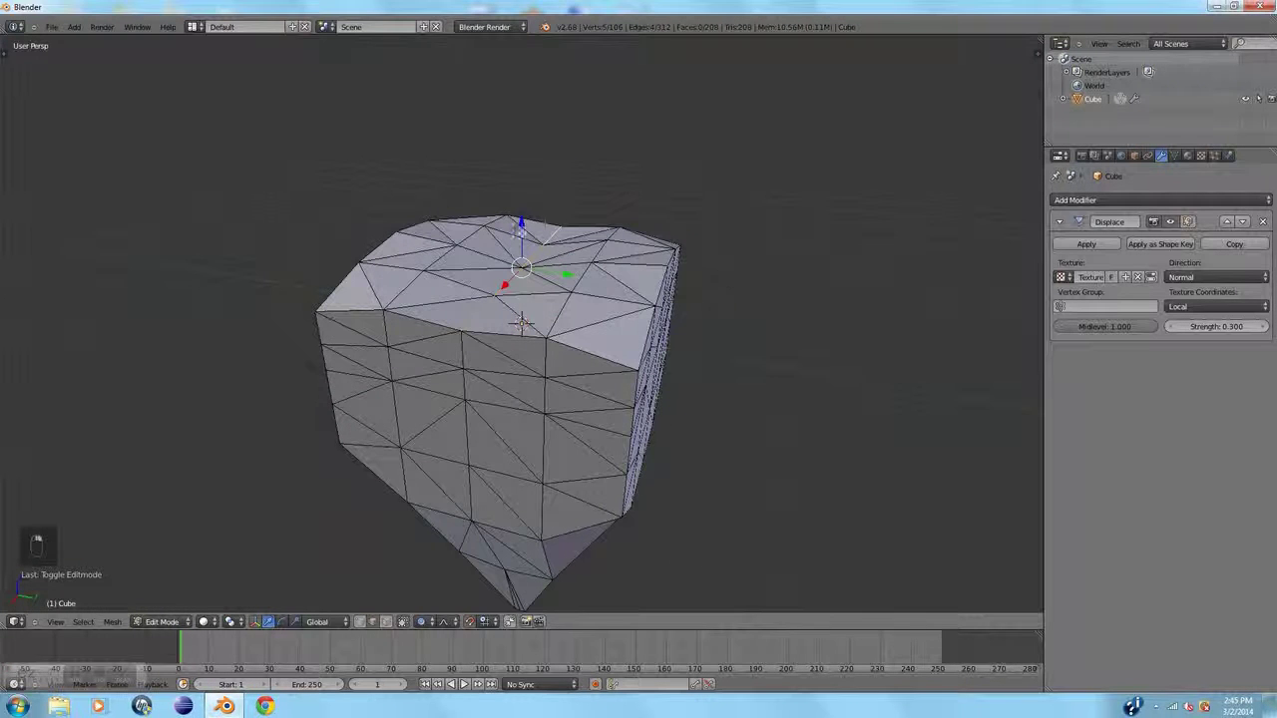
{"action": "key", "text": "g"}
{"action": "key", "text": "z"}
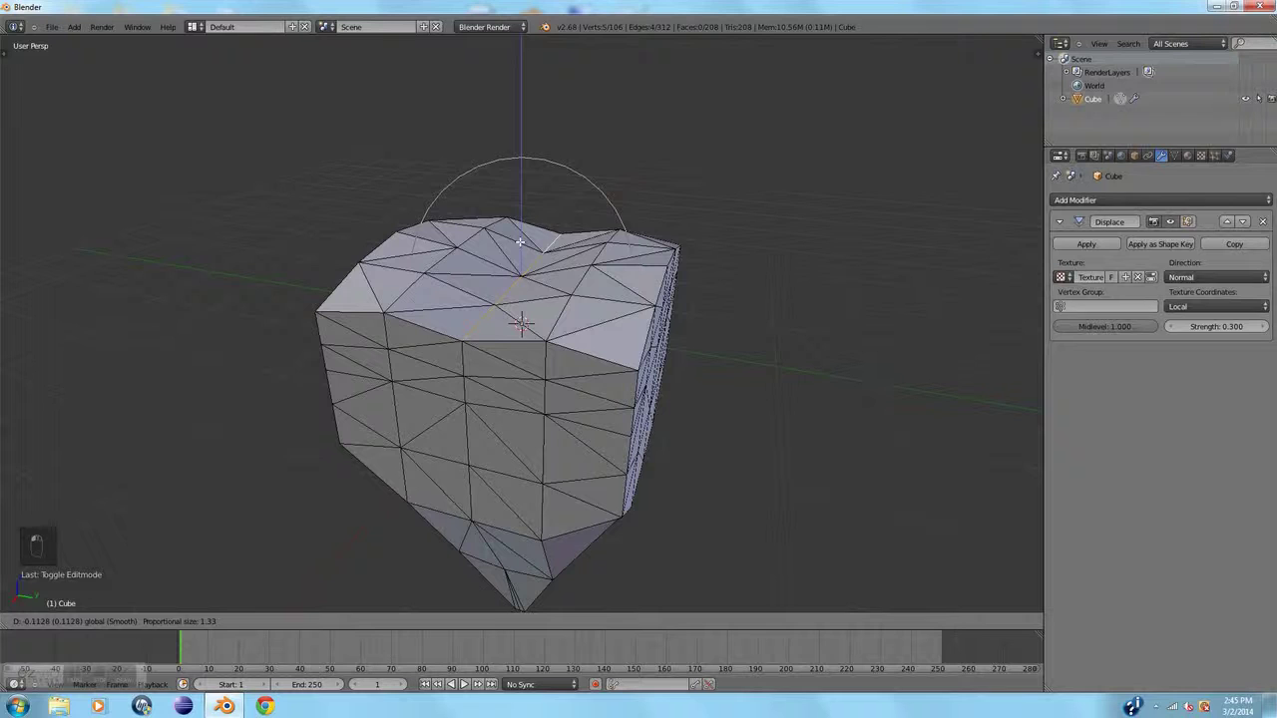
{"action": "left_click", "coordinate": [519, 241]}
{"action": "key", "text": "Tab"}
{"action": "middle_click_drag", "start_coordinate": [719, 330], "coordinate": [442, 299]}
{"action": "key", "text": "Tab"}
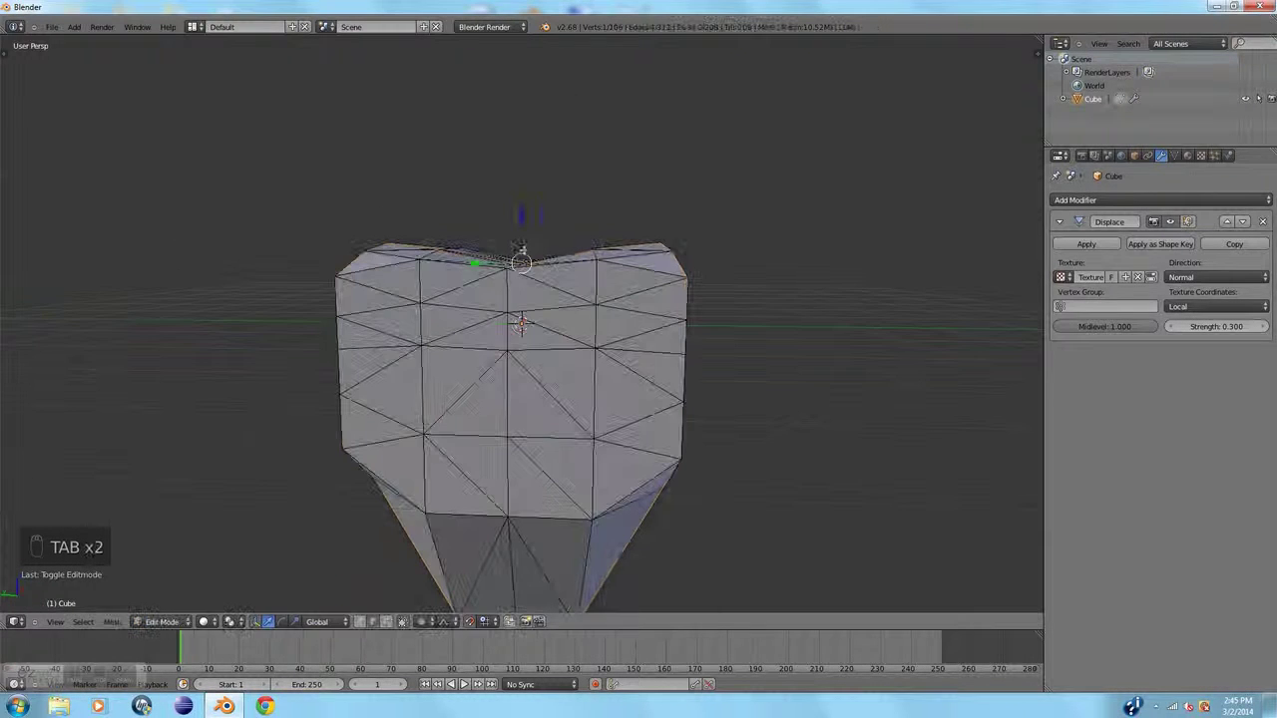
Lower the top's central edges further along Z to deepen the groove, then deselect everything and return to object mode
{"action": "left_click_drag", "start_coordinate": [521, 231], "coordinate": [520, 267]}
{"action": "scroll", "coordinate": [522, 245], "scroll_direction": "up", "scroll_amount": 4}
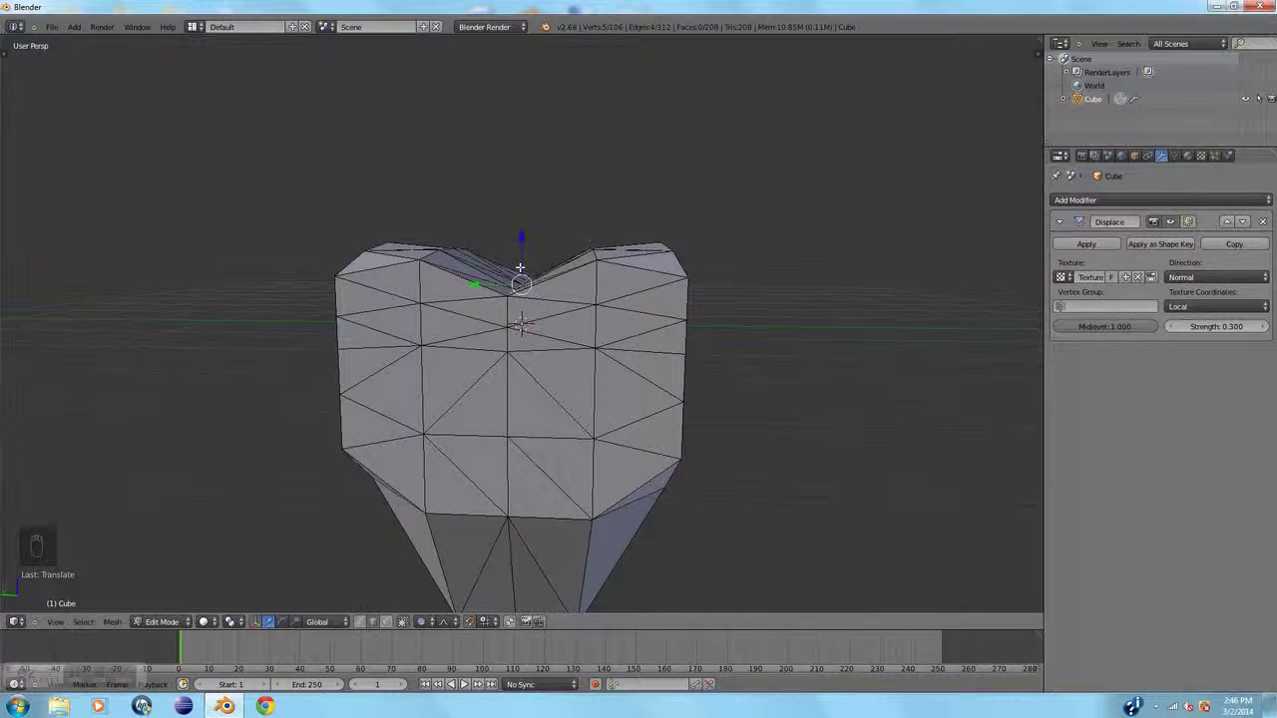
{"action": "key", "text": "Tab"}
{"action": "middle_click_drag", "start_coordinate": [662, 339], "coordinate": [704, 342]}
{"action": "key", "text": "Tab"}
{"action": "key", "text": "a"}
{"action": "key", "text": "a"}
{"action": "middle_click_drag", "start_coordinate": [610, 377], "coordinate": [718, 349]}
{"action": "key", "text": "Tab"}
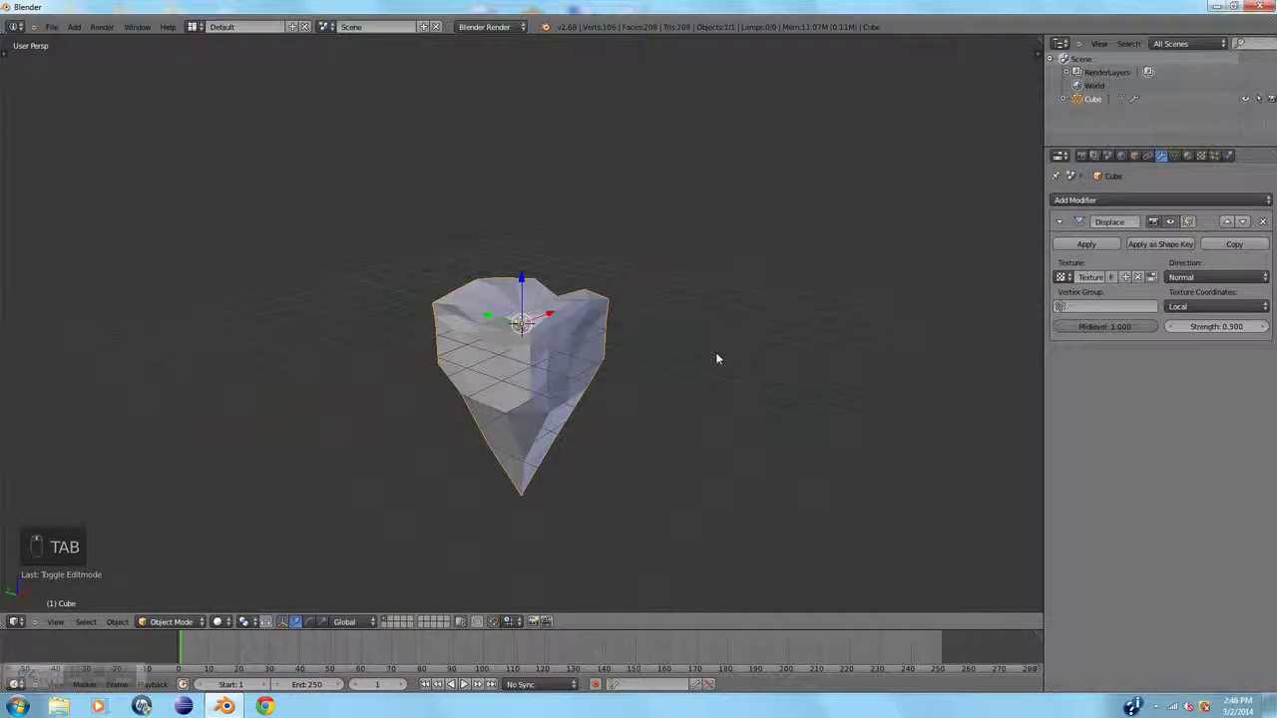
Add a cube mesh and move it up along Z until it sits above the island's top
{"action": "key", "text": "shift+a"}
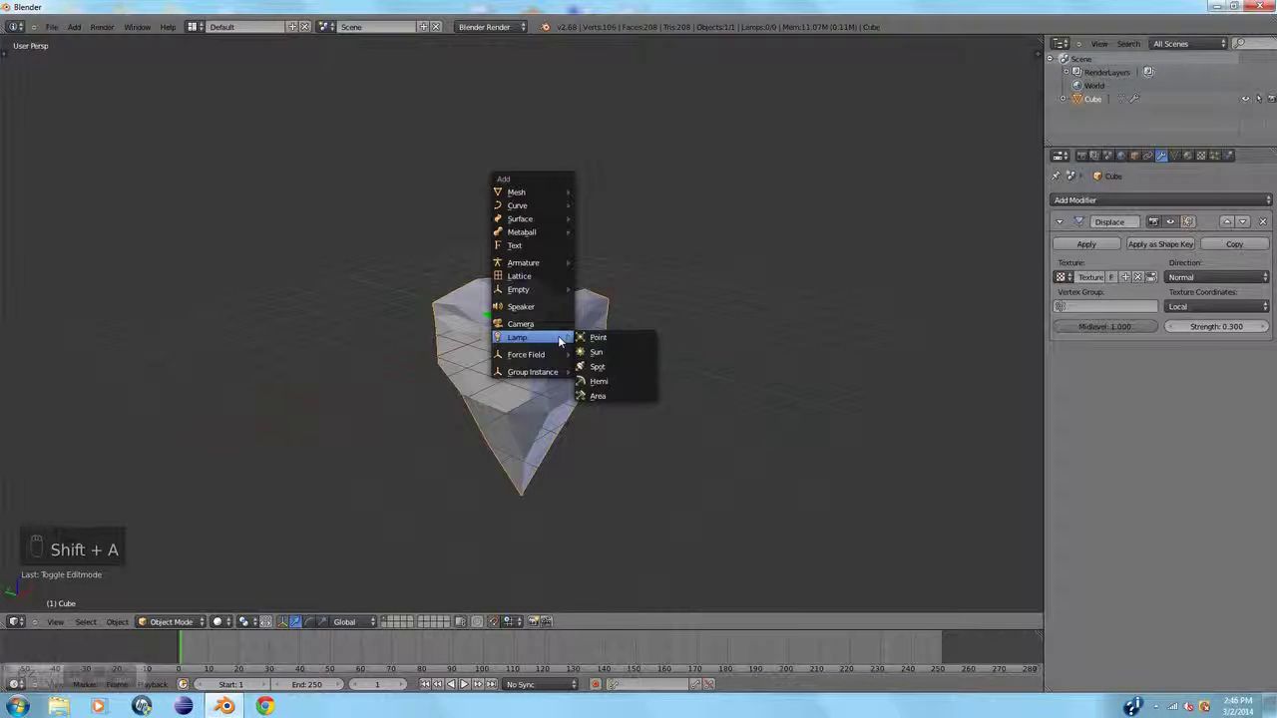
{"action": "mouse_move", "coordinate": [543, 193]}
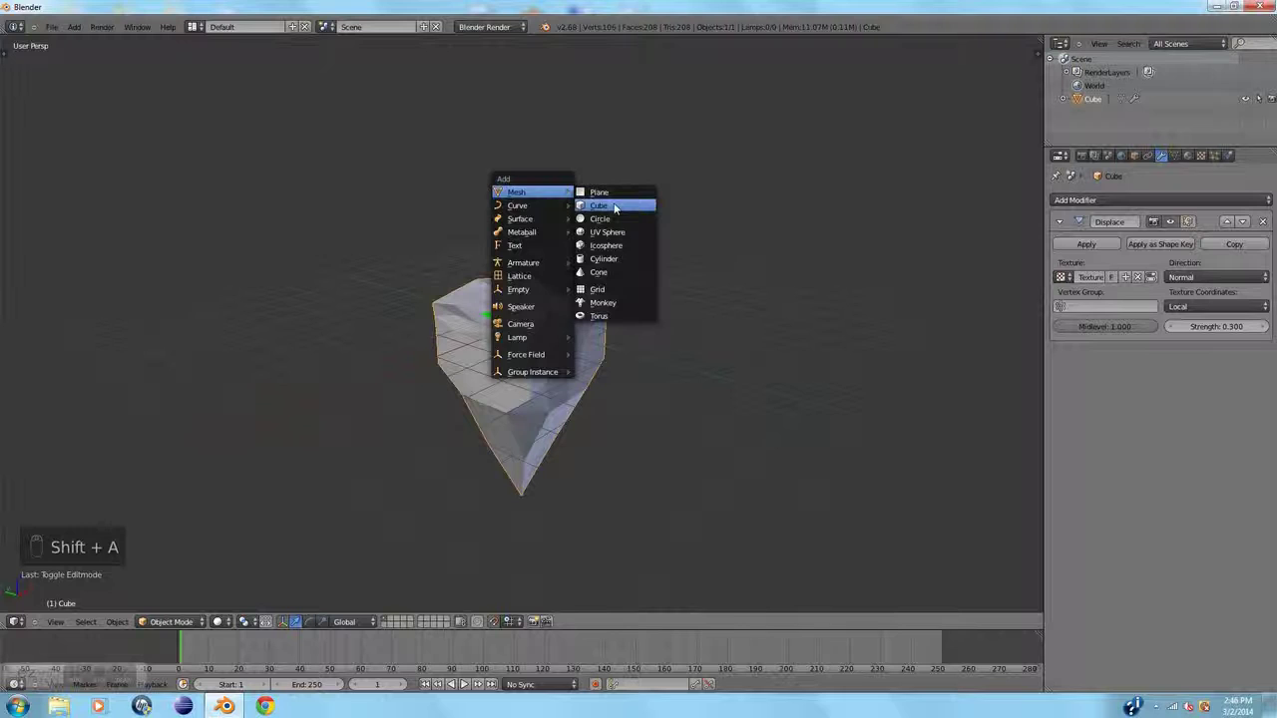
{"action": "left_click", "coordinate": [598, 205]}
{"action": "left_click_drag", "start_coordinate": [519, 281], "coordinate": [519, 208]}
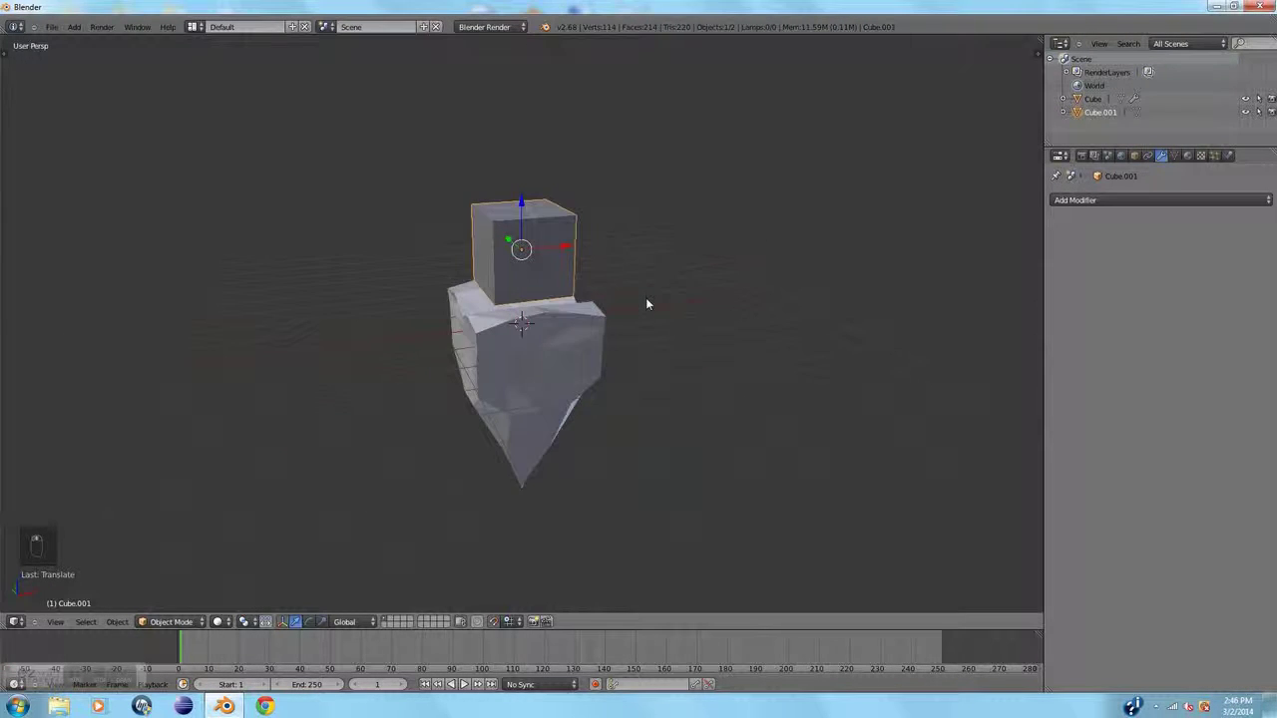
In edit mode, flatten the cube above the island along Z to about a fifth of its height
{"action": "key", "text": "KP_3"}
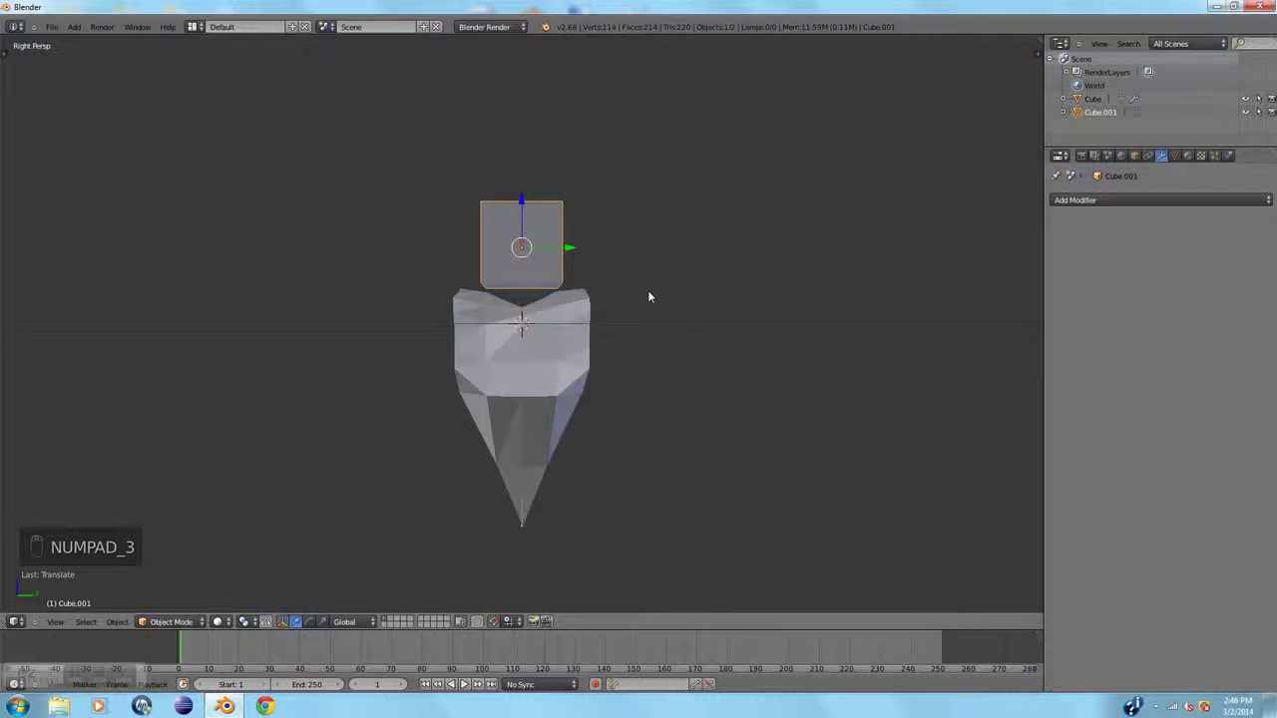
{"action": "key", "text": "KP_5"}
{"action": "scroll", "coordinate": [648, 291], "scroll_direction": "up", "scroll_amount": 5}
{"action": "middle_click_drag", "start_coordinate": [663, 397], "coordinate": [677, 435], "text": "shift"}
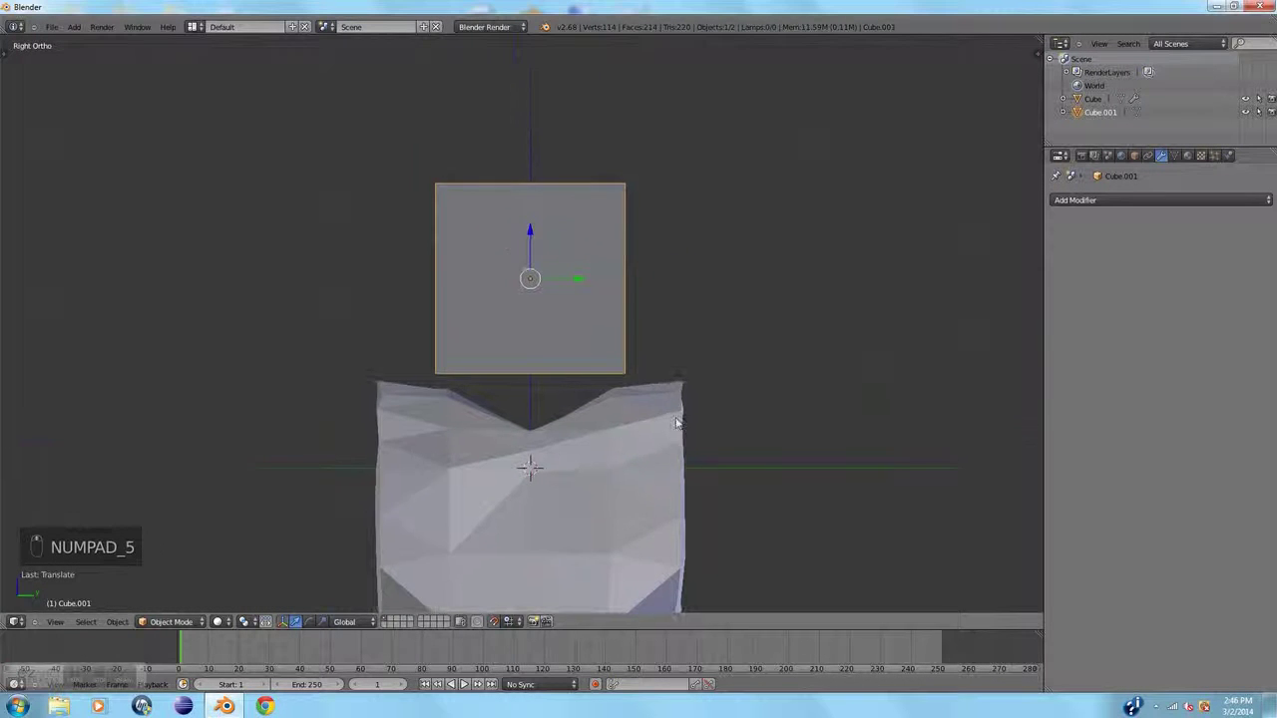
{"action": "scroll", "coordinate": [638, 198], "scroll_direction": "down", "scroll_amount": 1}
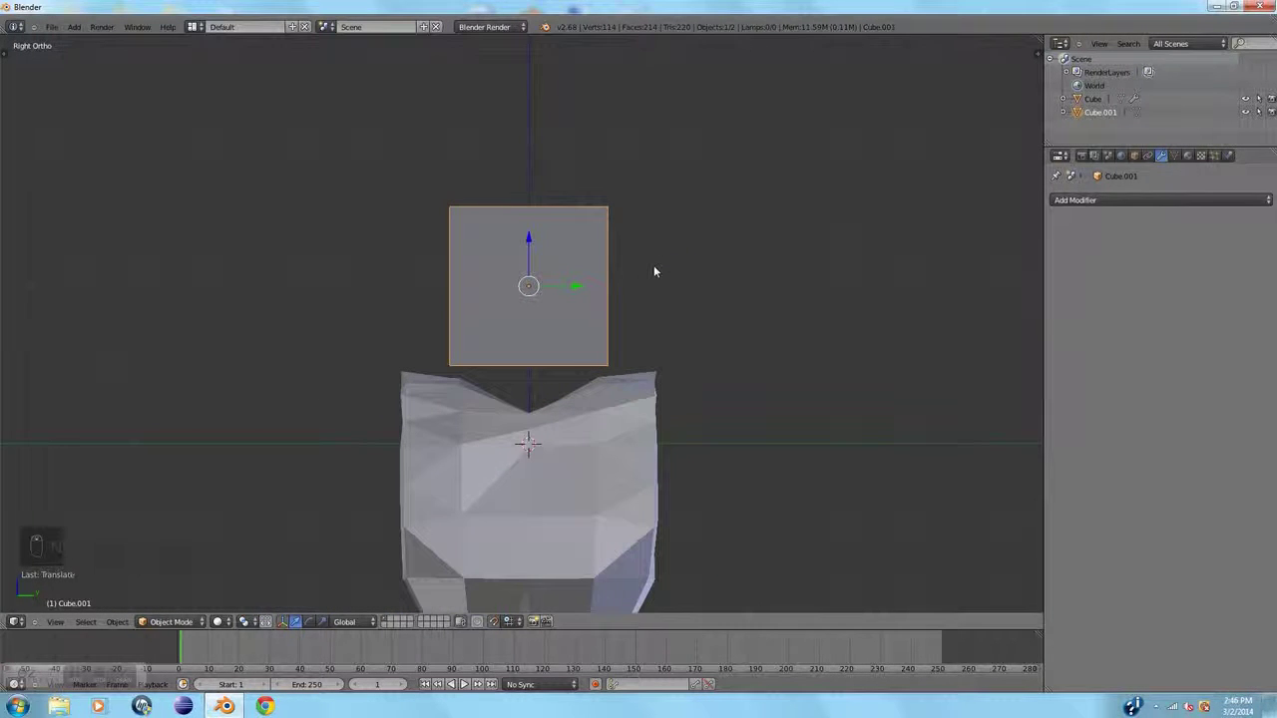
{"action": "key", "text": "Tab"}
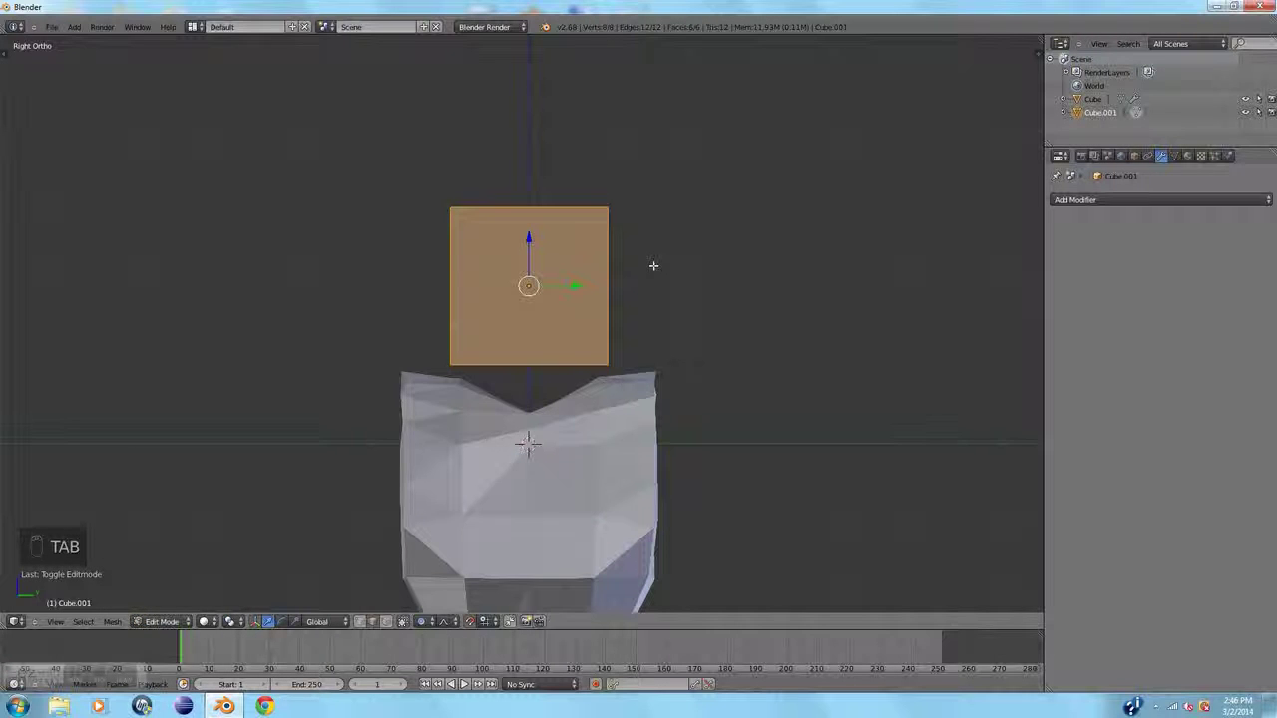
{"action": "key", "text": "s"}
{"action": "key", "text": "z"}
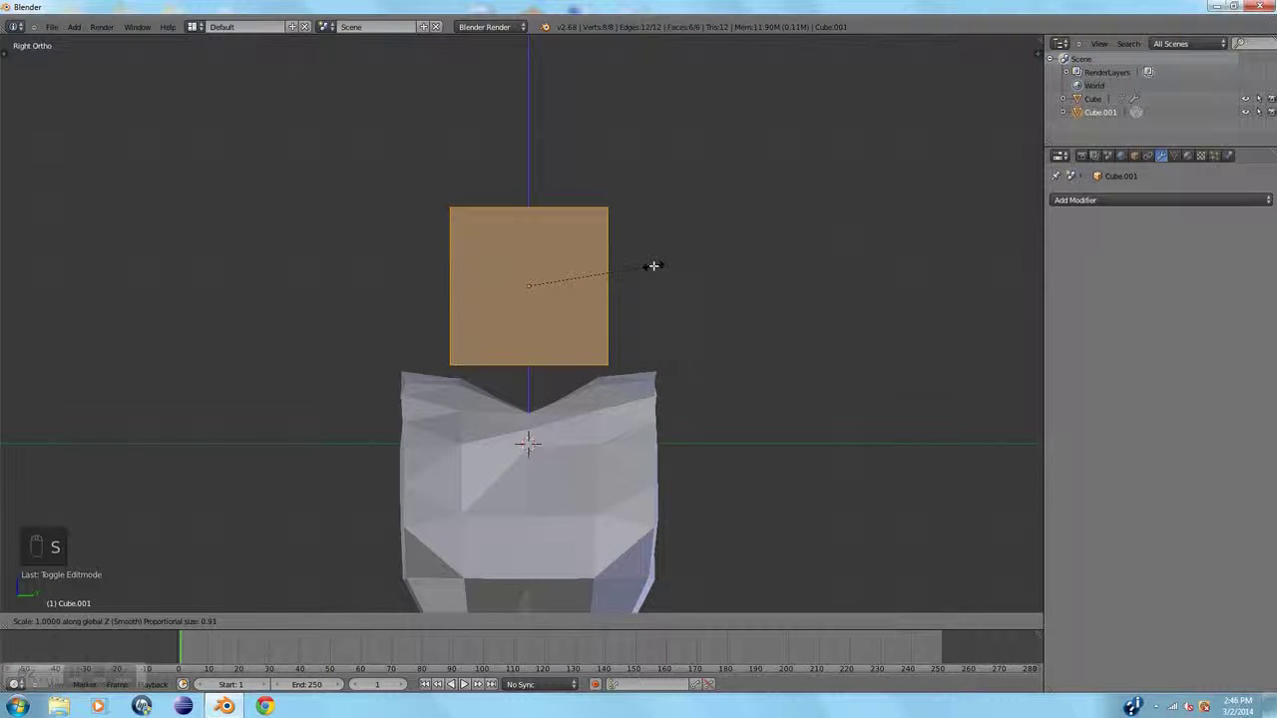
{"action": "left_click", "coordinate": [547, 285]}
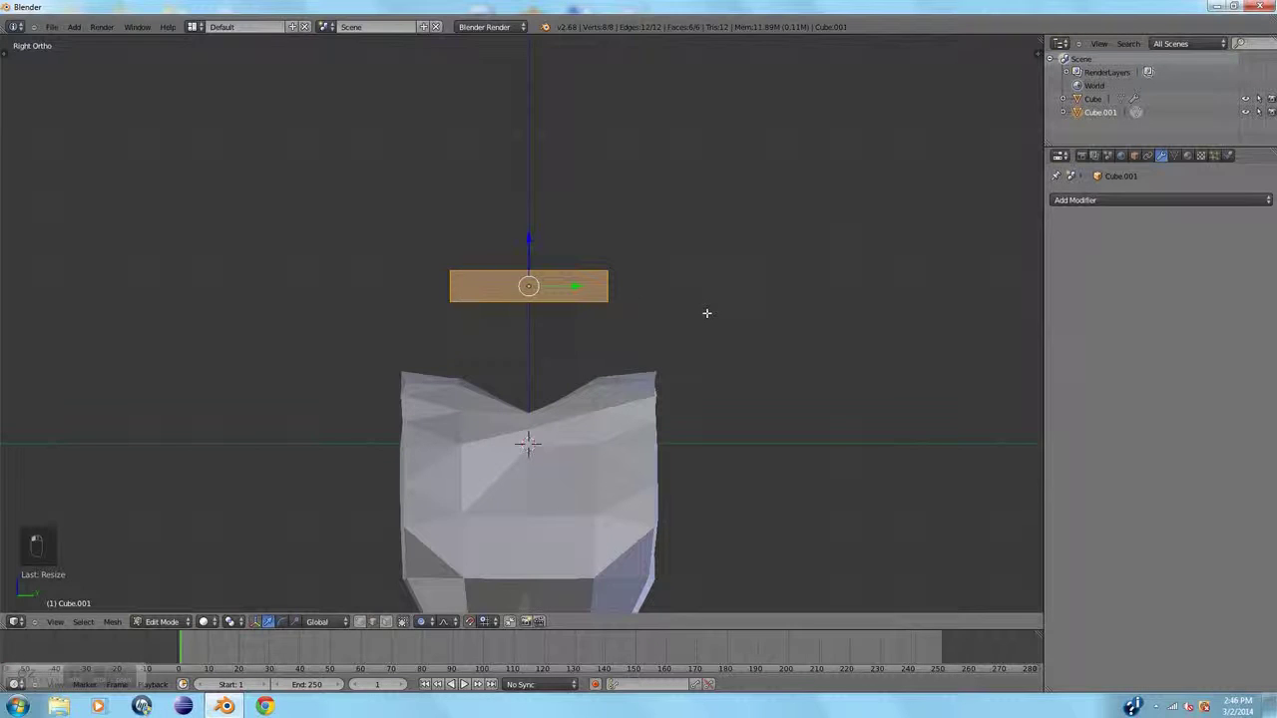
Disable proportional editing and narrow the flattened slab along X to about 0.6 of its width
{"action": "left_click", "coordinate": [421, 623]}
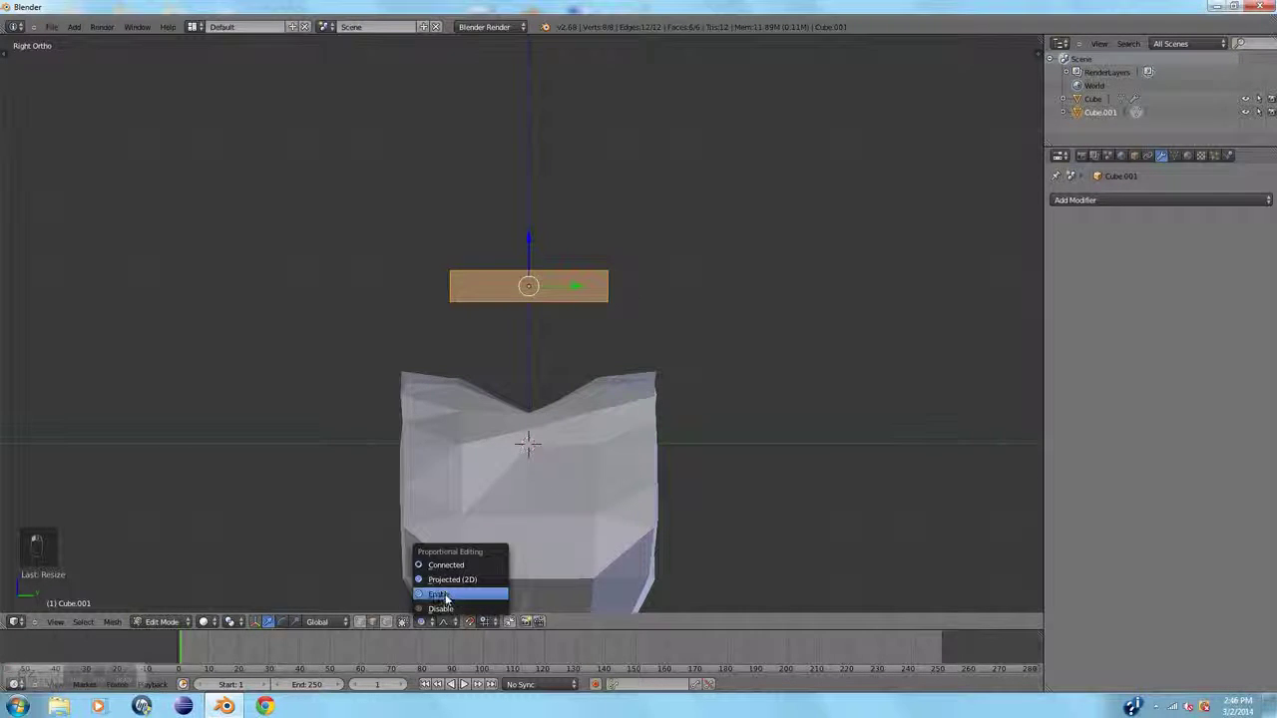
{"action": "left_click", "coordinate": [444, 608]}
{"action": "mouse_move", "coordinate": [689, 428]}
{"action": "middle_mouse_down"}
{"action": "mouse_move", "coordinate": [787, 374]}
{"action": "mouse_move", "coordinate": [691, 436]}
{"action": "middle_mouse_up"}
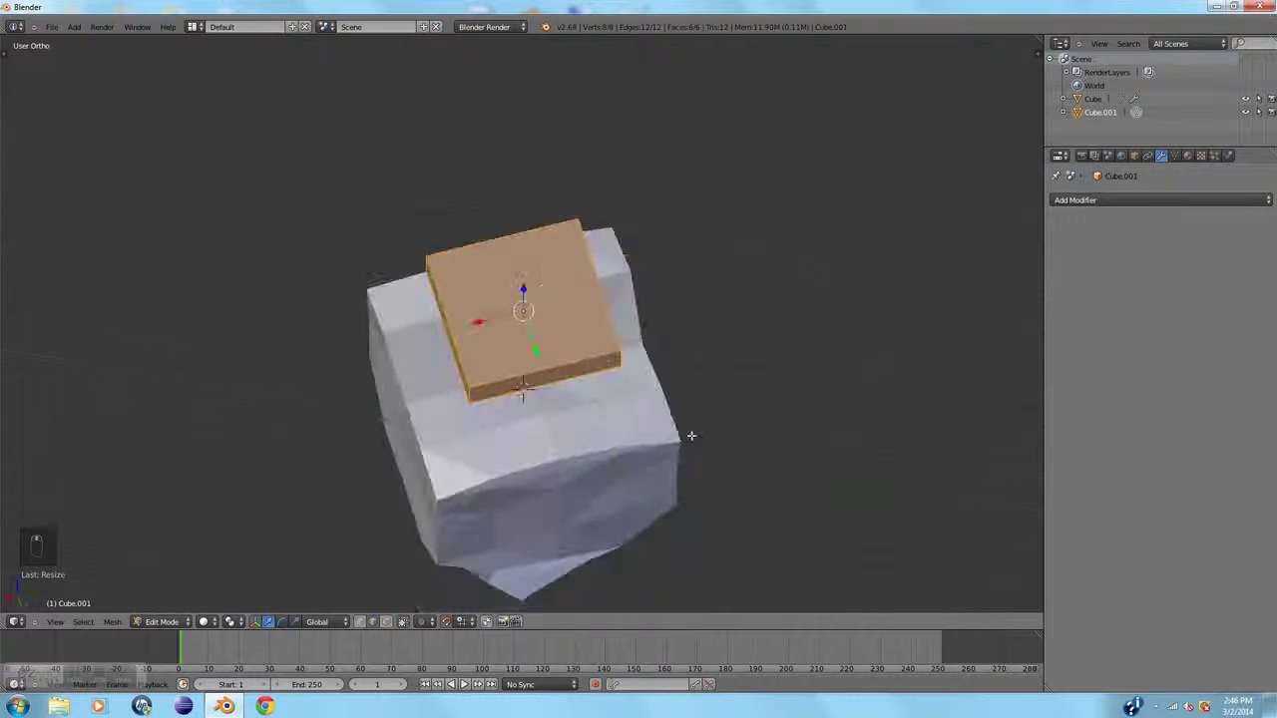
{"action": "key", "text": "KP_7"}
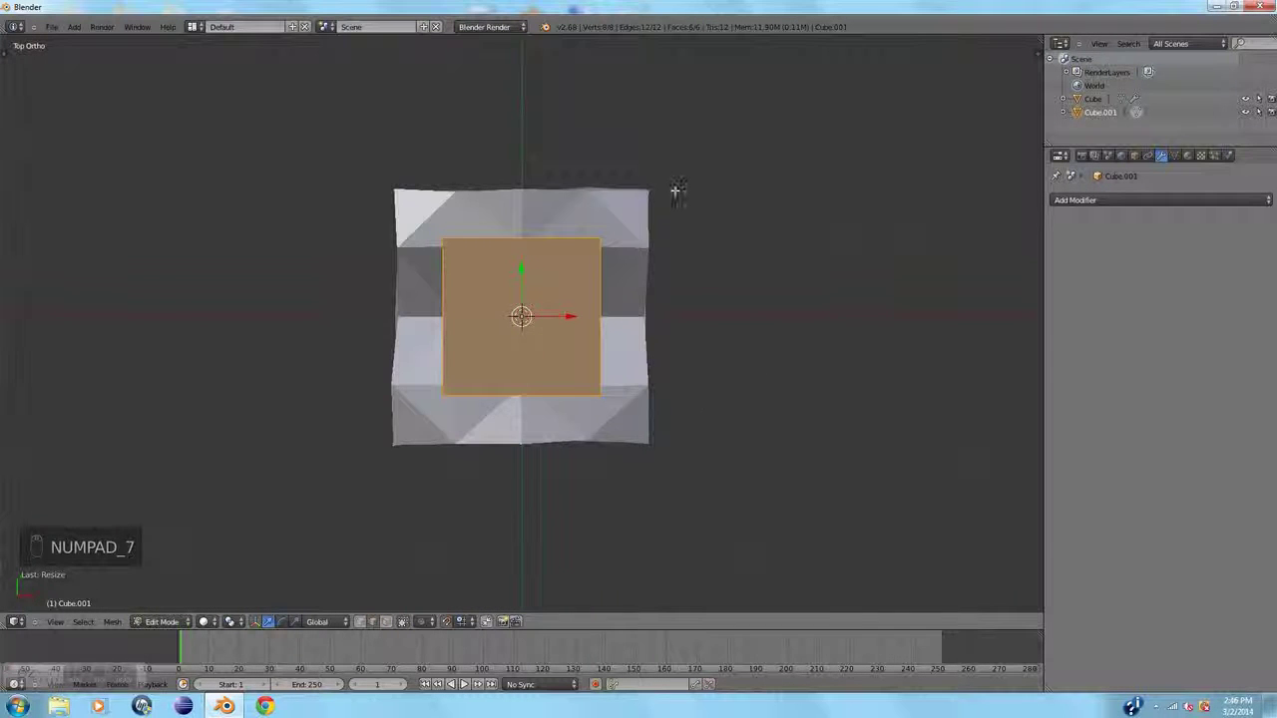
{"action": "key", "text": "s"}
{"action": "middle_click", "coordinate": [669, 287]}
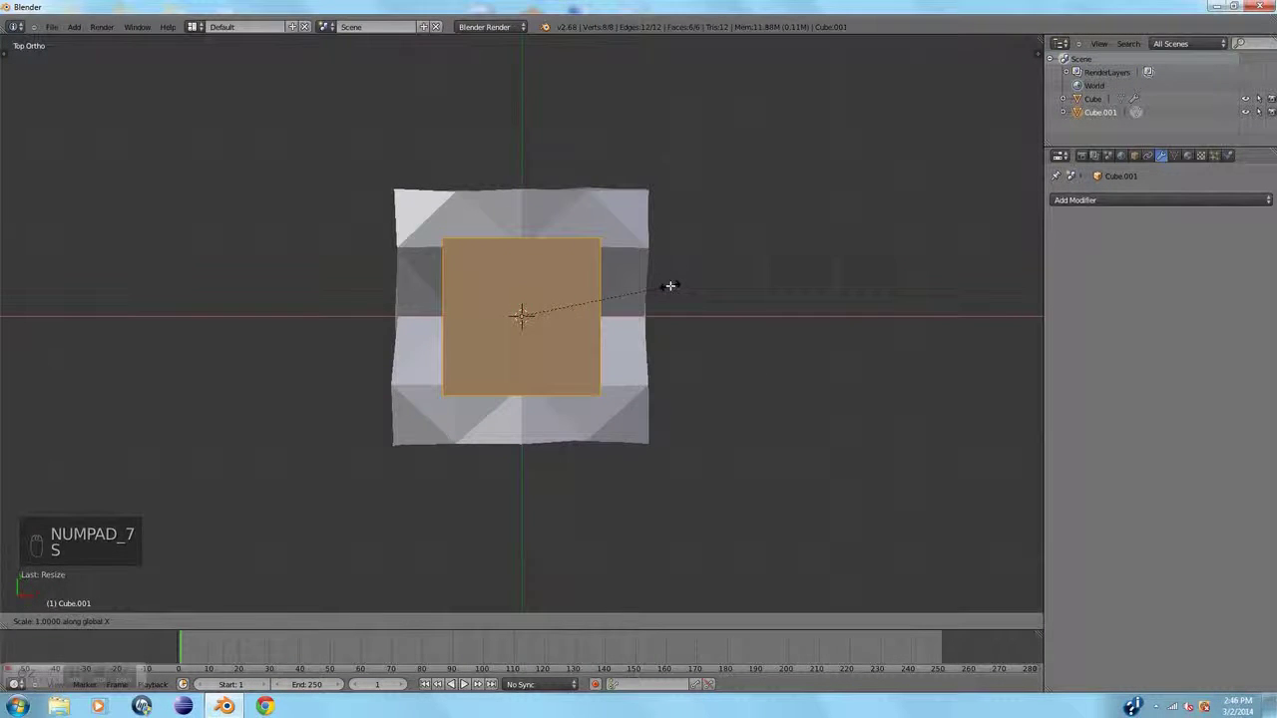
{"action": "left_click", "coordinate": [603, 296]}
{"action": "middle_click_drag", "start_coordinate": [712, 353], "coordinate": [758, 290]}
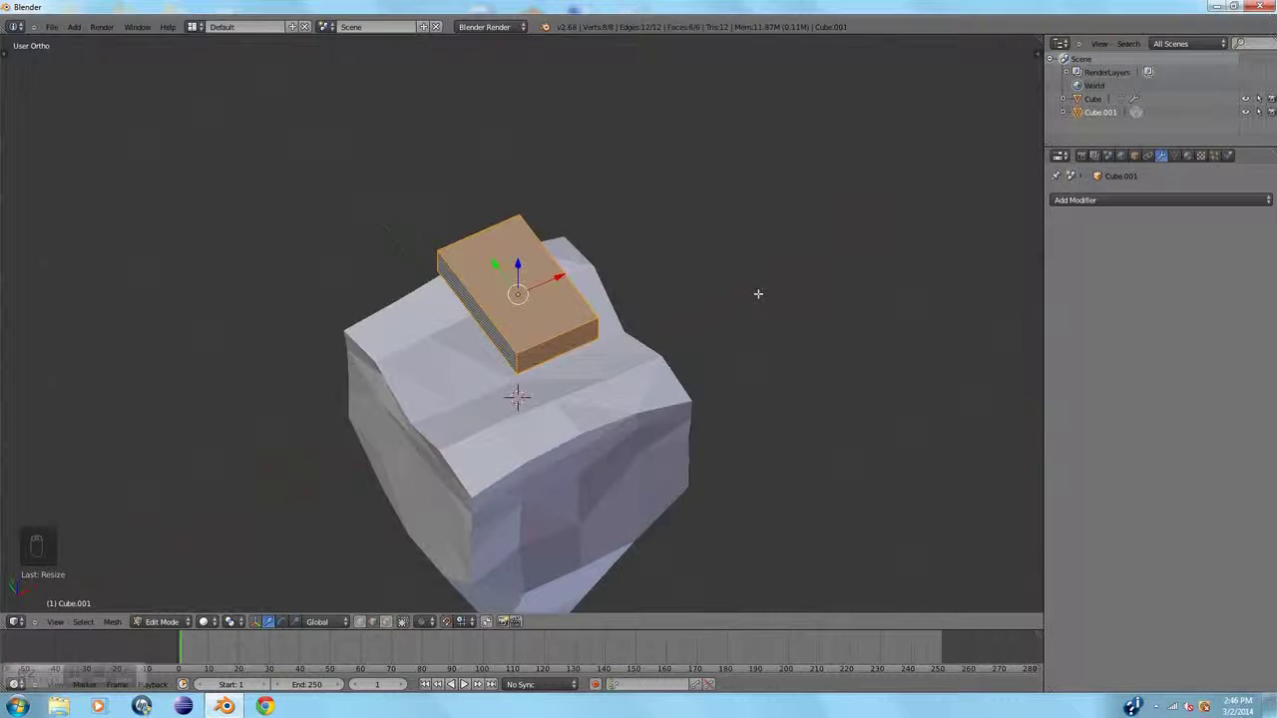
Rotate the slab 90 degrees in the top view so its long side runs along X
{"action": "key", "text": "KP_7"}
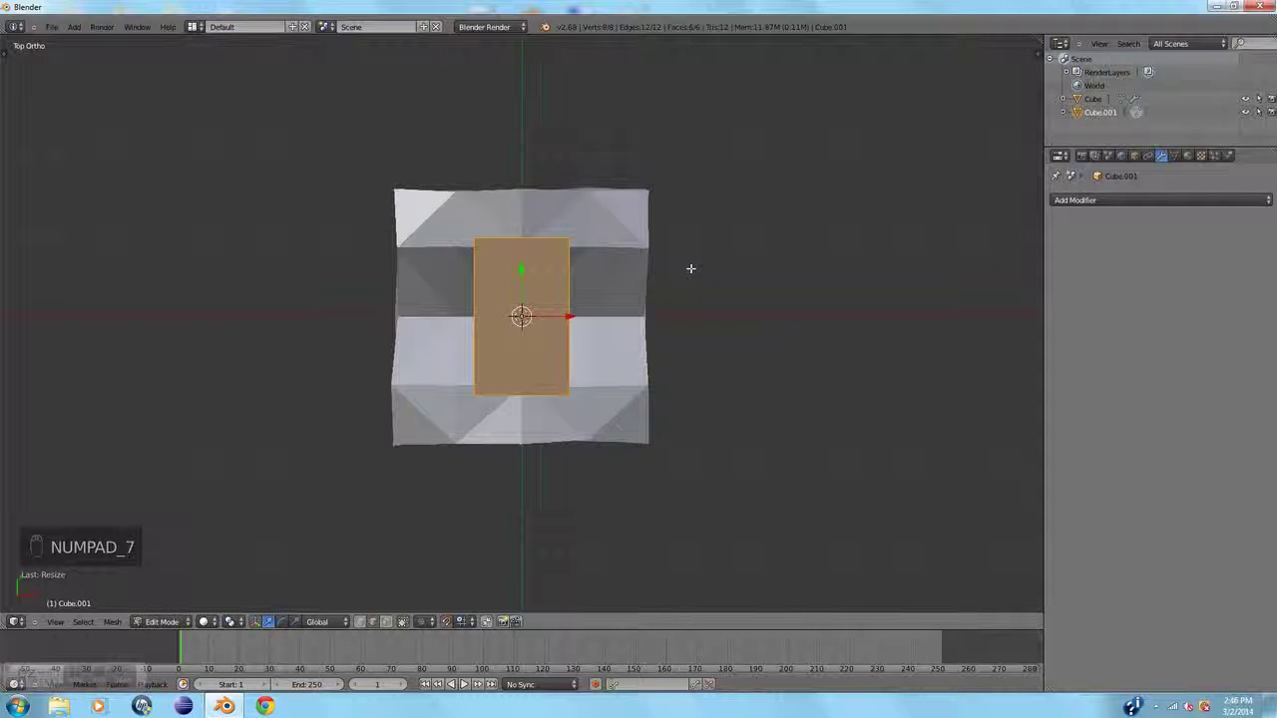
{"action": "key", "text": "r"}
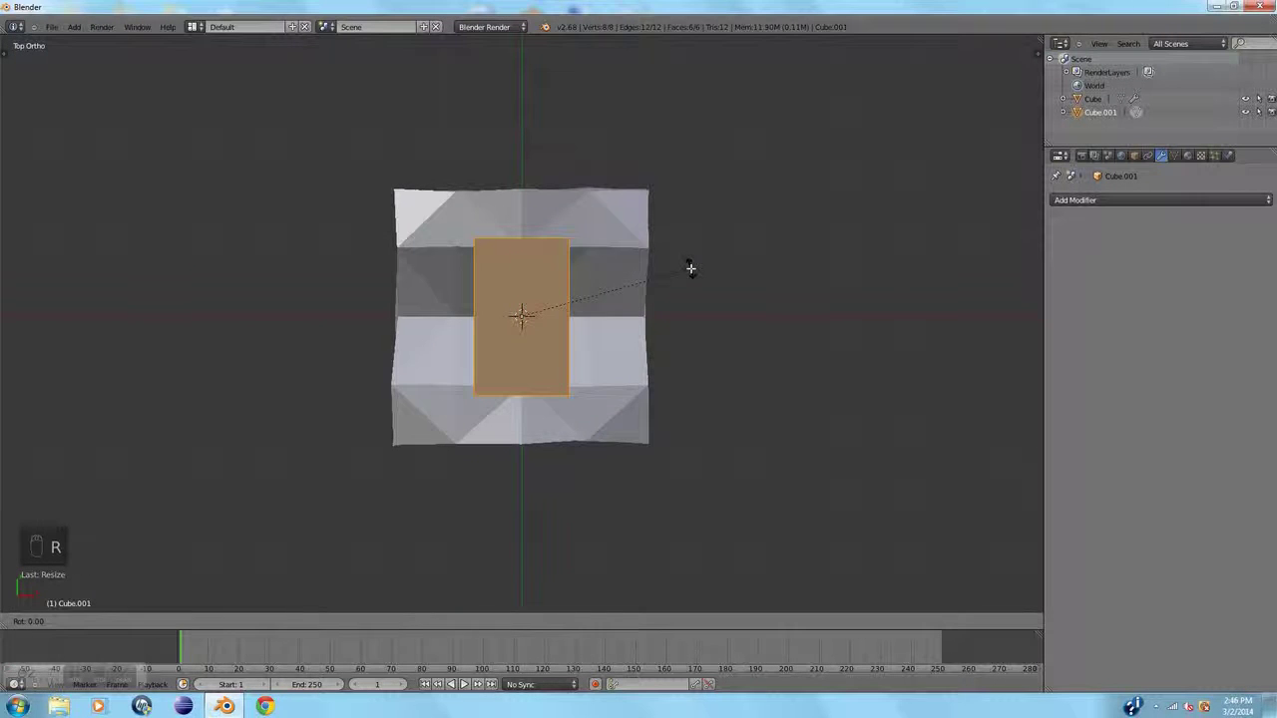
{"action": "left_click", "coordinate": [481, 176]}
{"action": "middle_click_drag", "start_coordinate": [574, 228], "coordinate": [579, 279]}
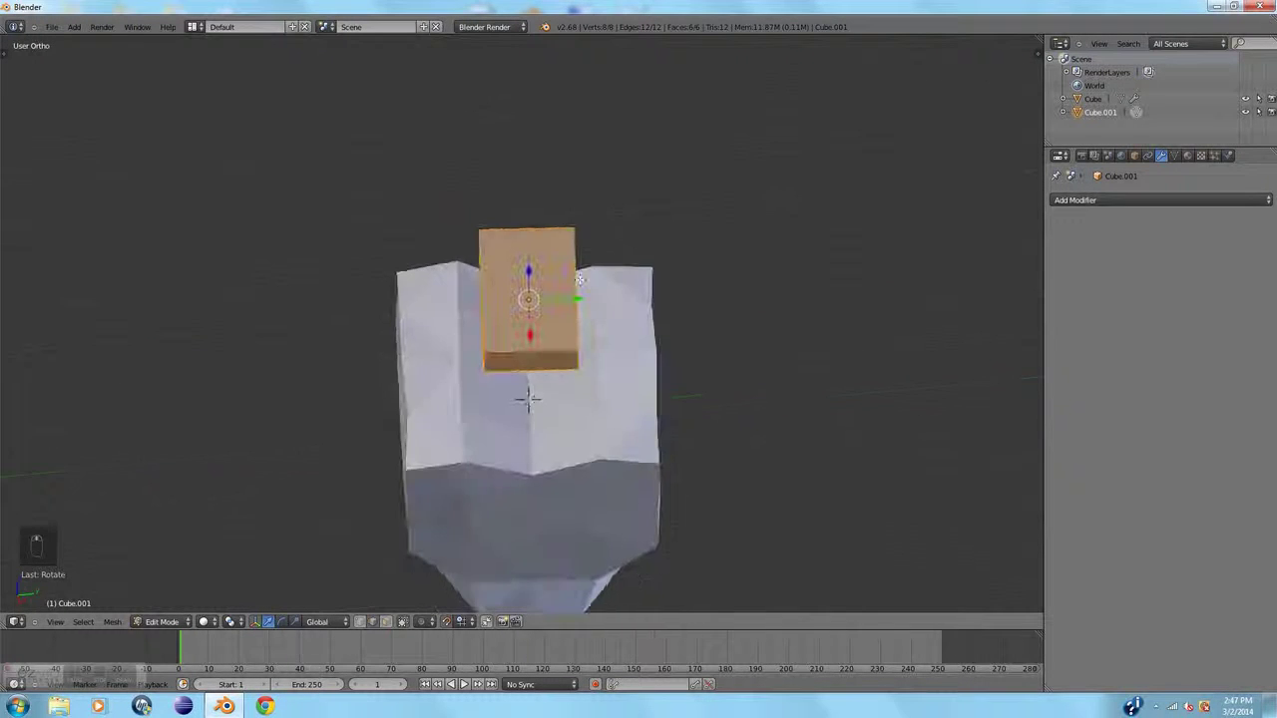
Widen the slab along Y by a factor of about 1.2
{"action": "key", "text": "KP_7"}
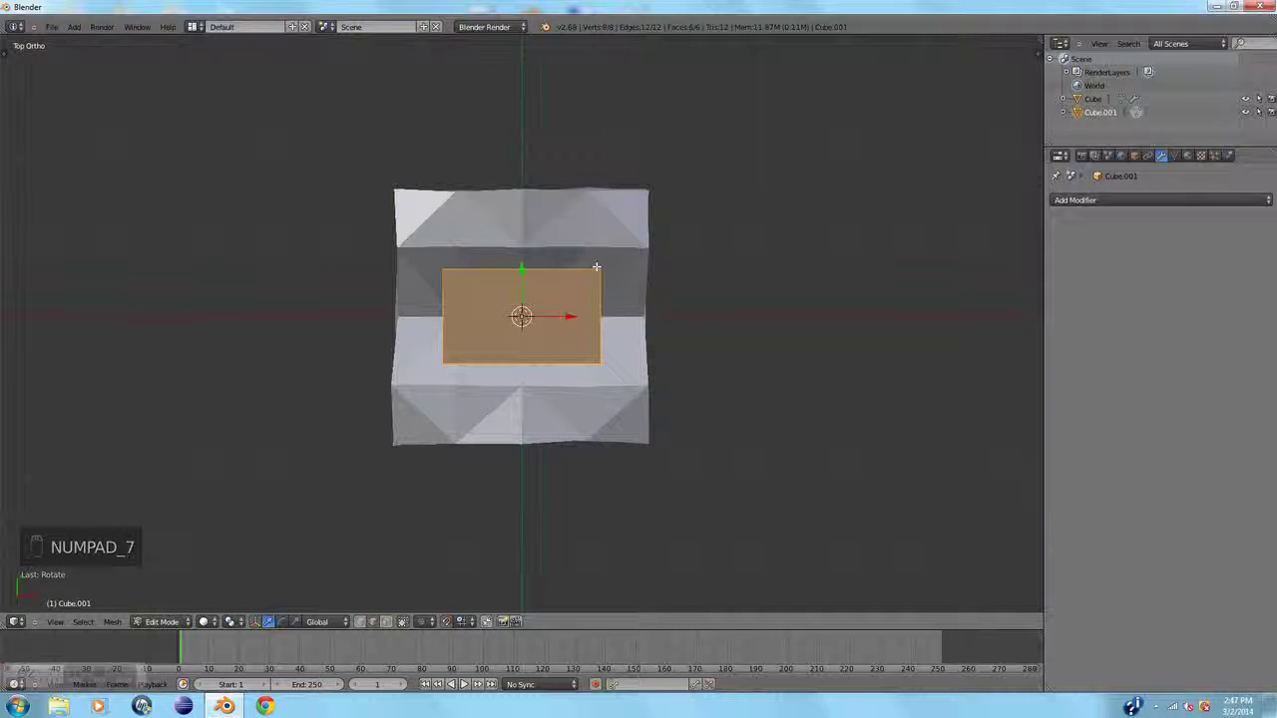
{"action": "key", "text": "s"}
{"action": "key", "text": "y"}
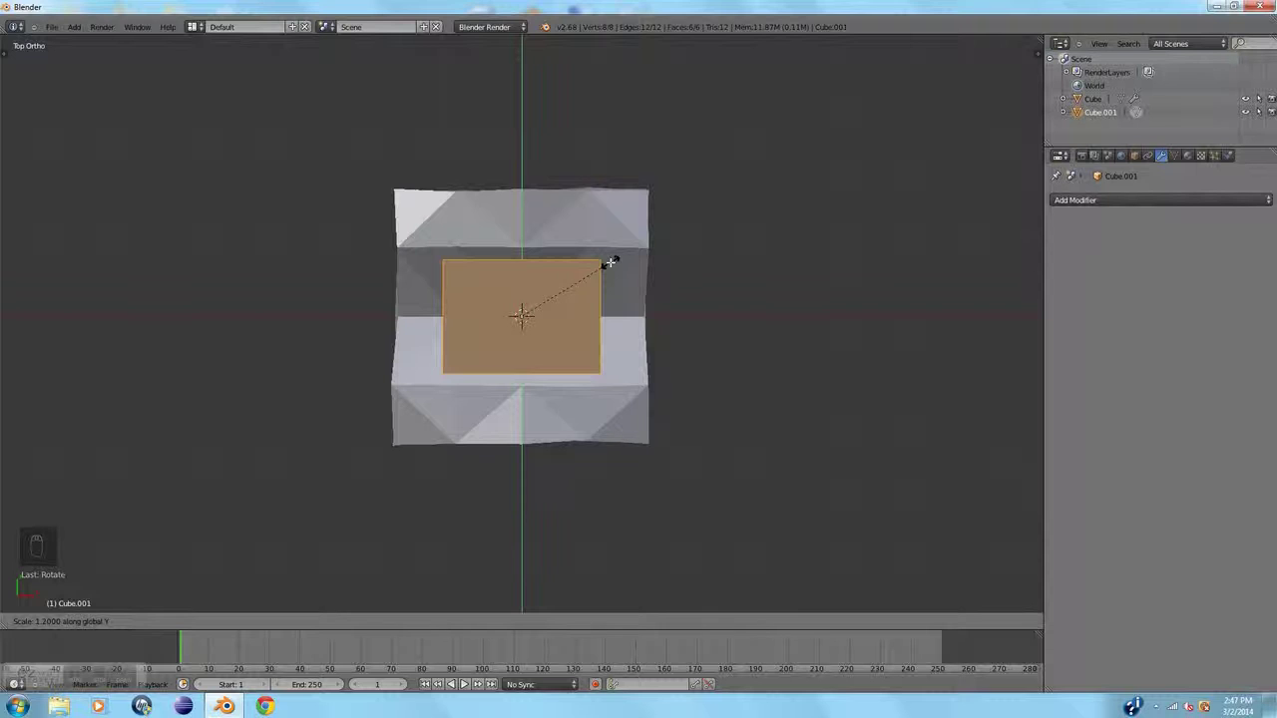
{"action": "left_click", "coordinate": [602, 262]}
{"action": "middle_click_drag", "start_coordinate": [762, 357], "coordinate": [770, 242]}
Lower the slab along Z in wireframe display until it sits just above the island's top, and return to solid shading
{"action": "key", "text": "KP_1"}
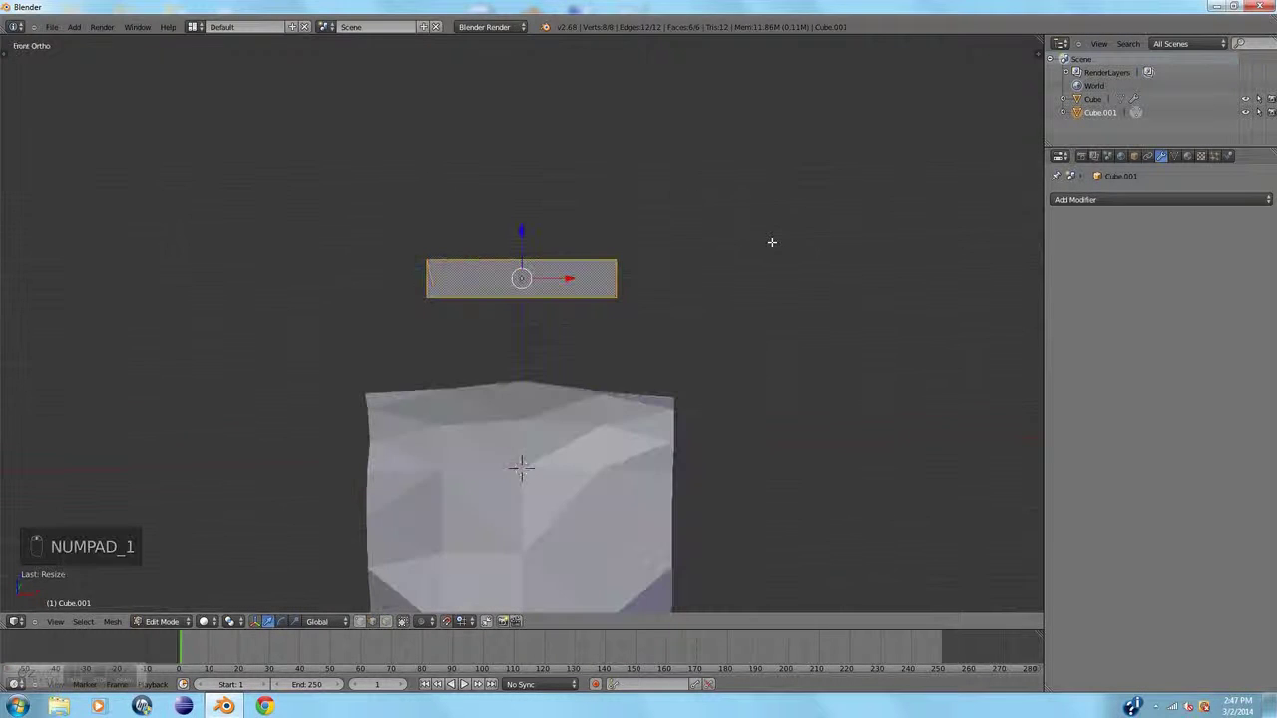
{"action": "key", "text": "z"}
{"action": "left_click_drag", "start_coordinate": [522, 242], "coordinate": [526, 305]}
{"action": "middle_click_drag", "start_coordinate": [630, 350], "coordinate": [698, 402]}
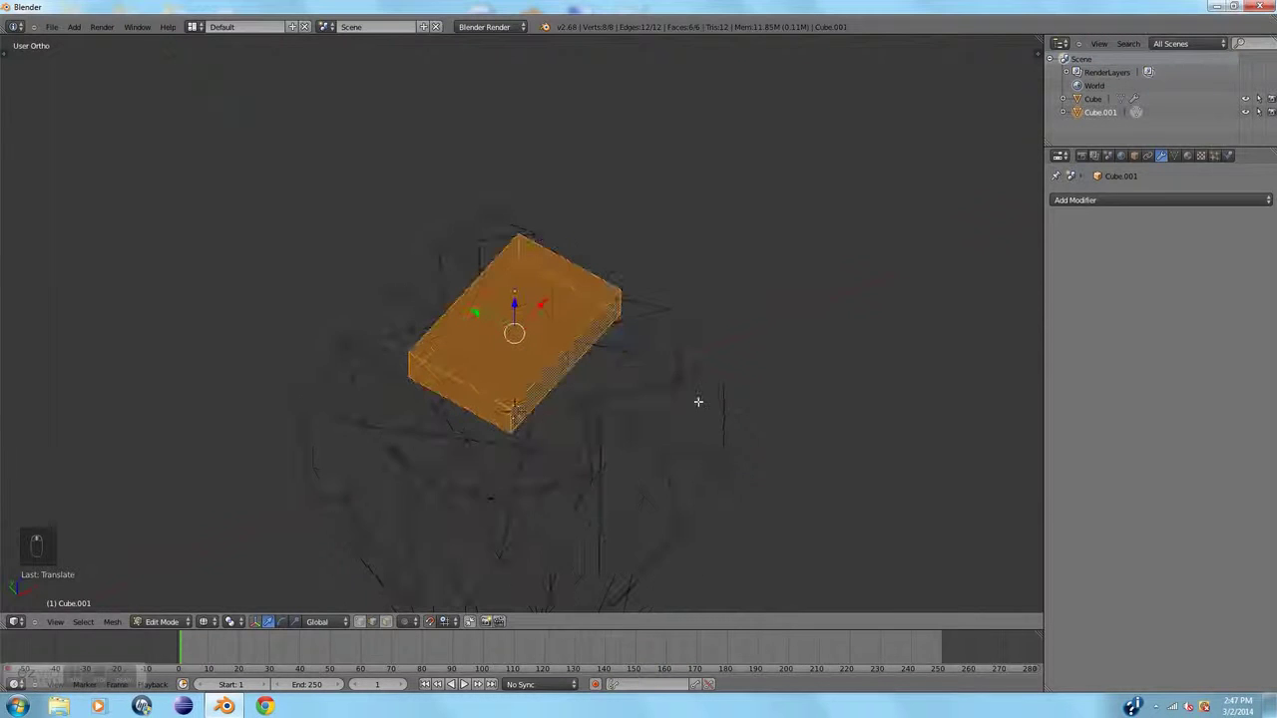
{"action": "key", "text": "z"}
{"action": "scroll", "coordinate": [611, 357], "scroll_direction": "up", "scroll_amount": 1}
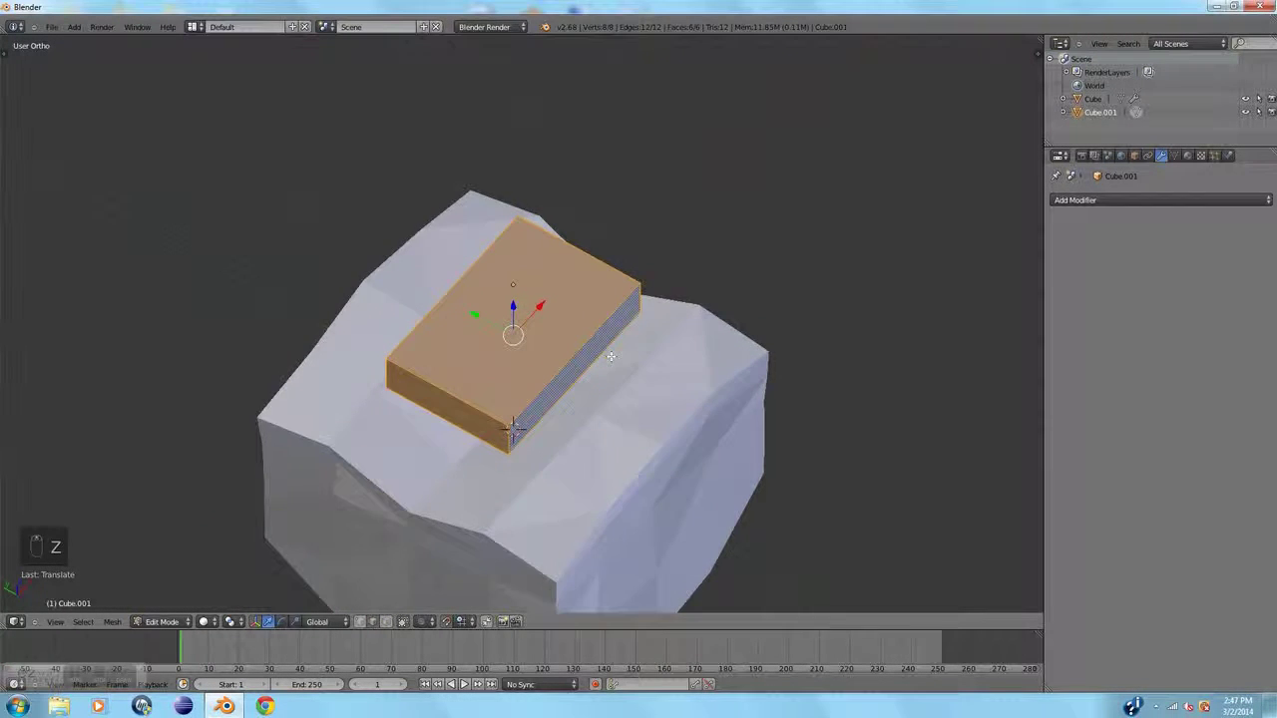
{"action": "key", "text": "z"}
{"action": "key", "text": "z"}
{"action": "key", "text": "z"}
{"action": "key", "text": "z"}
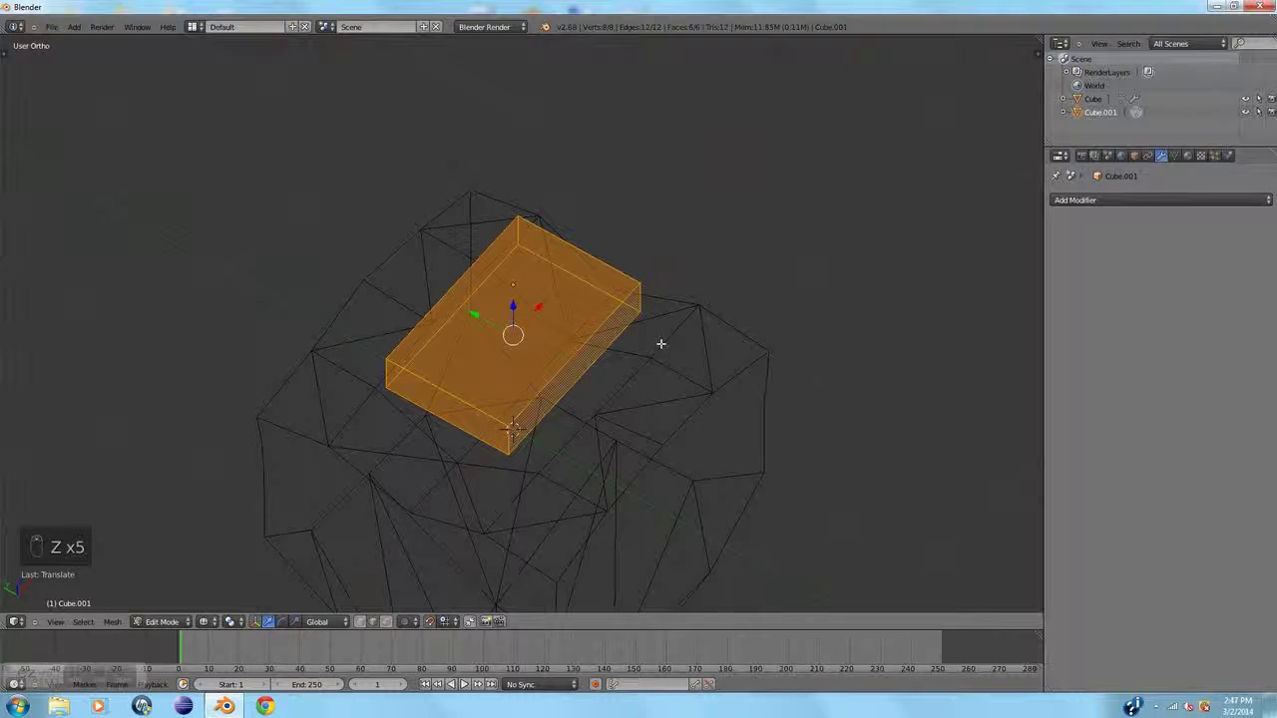
{"action": "mouse_move", "coordinate": [695, 344]}
{"action": "middle_mouse_down"}
{"action": "mouse_move", "coordinate": [689, 311]}
{"action": "mouse_move", "coordinate": [688, 330]}
{"action": "middle_mouse_up"}
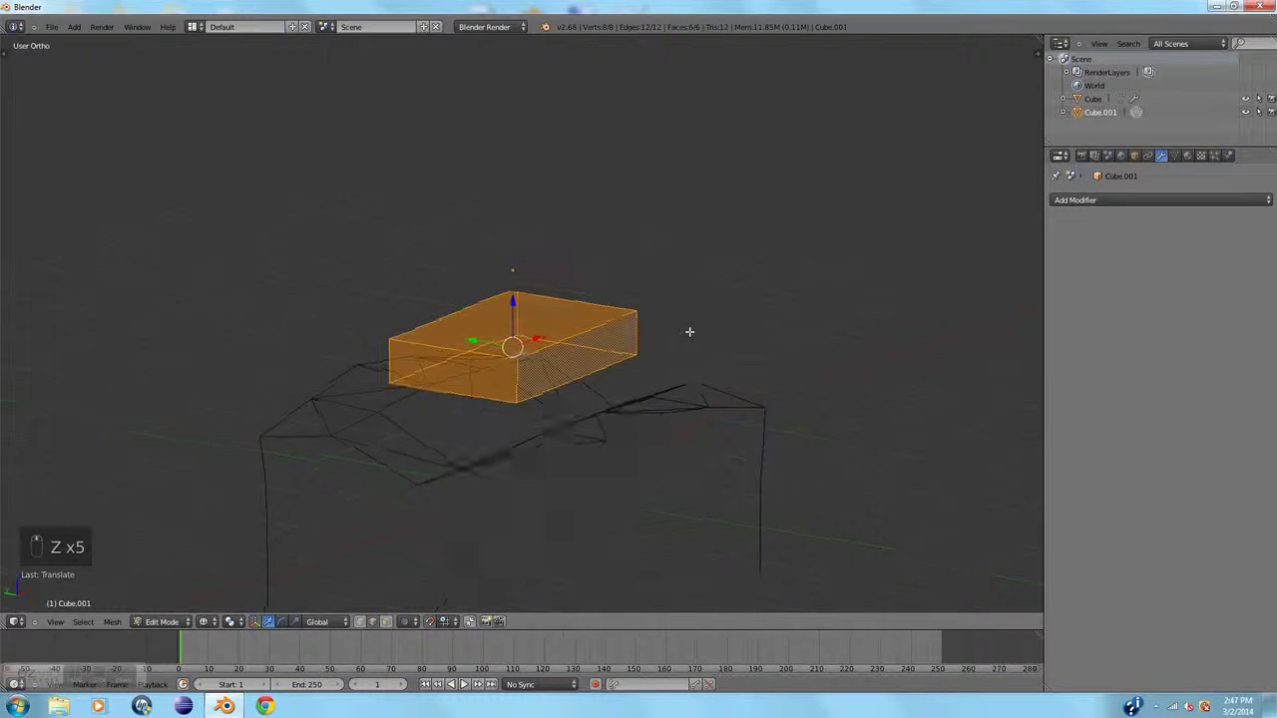
{"action": "key", "text": "z"}
{"action": "scroll", "coordinate": [686, 334], "scroll_direction": "down", "scroll_amount": 1}
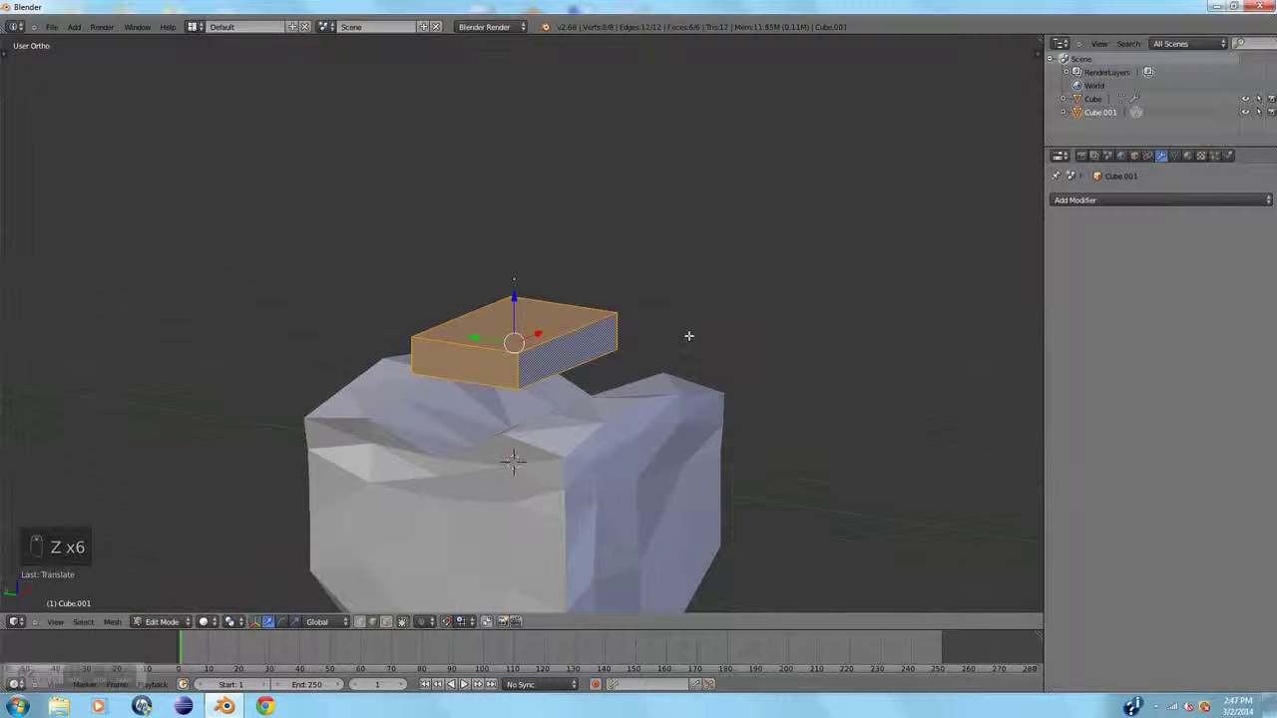
Save the scene to the Desktop as Tutorial.blend
{"action": "key", "text": "ctrl+s"}
{"action": "left_click", "coordinate": [195, 74]}
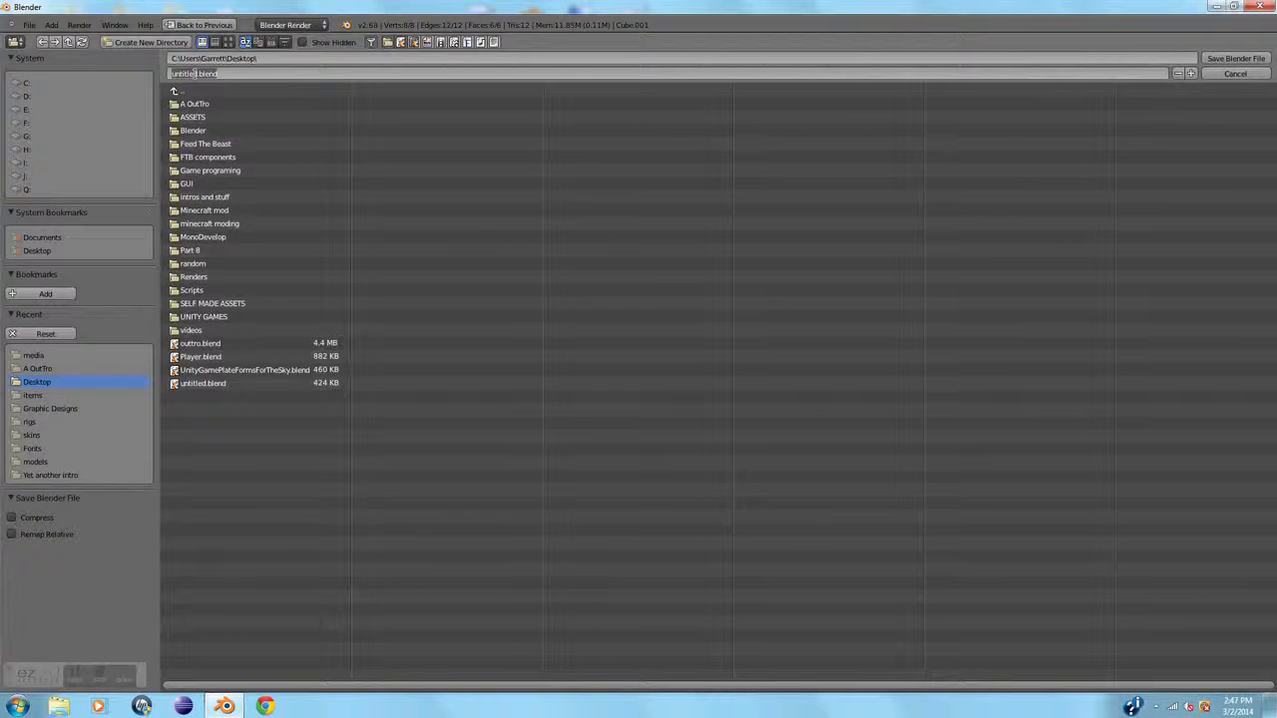
{"action": "type", "text": "Tutoria"}
{"action": "left_click", "coordinate": [1227, 62]}
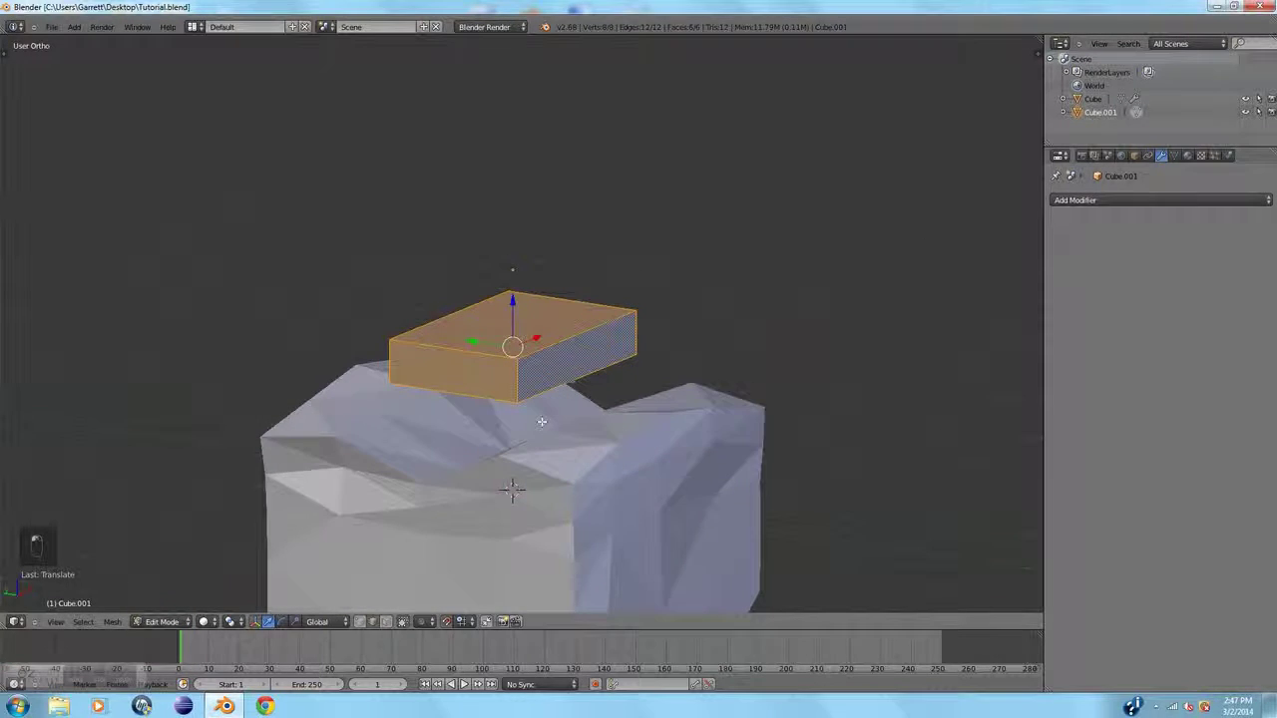
Add three evenly spaced, centred loop cuts running lengthwise along the slab
{"action": "middle_click_drag", "start_coordinate": [550, 421], "coordinate": [550, 498]}
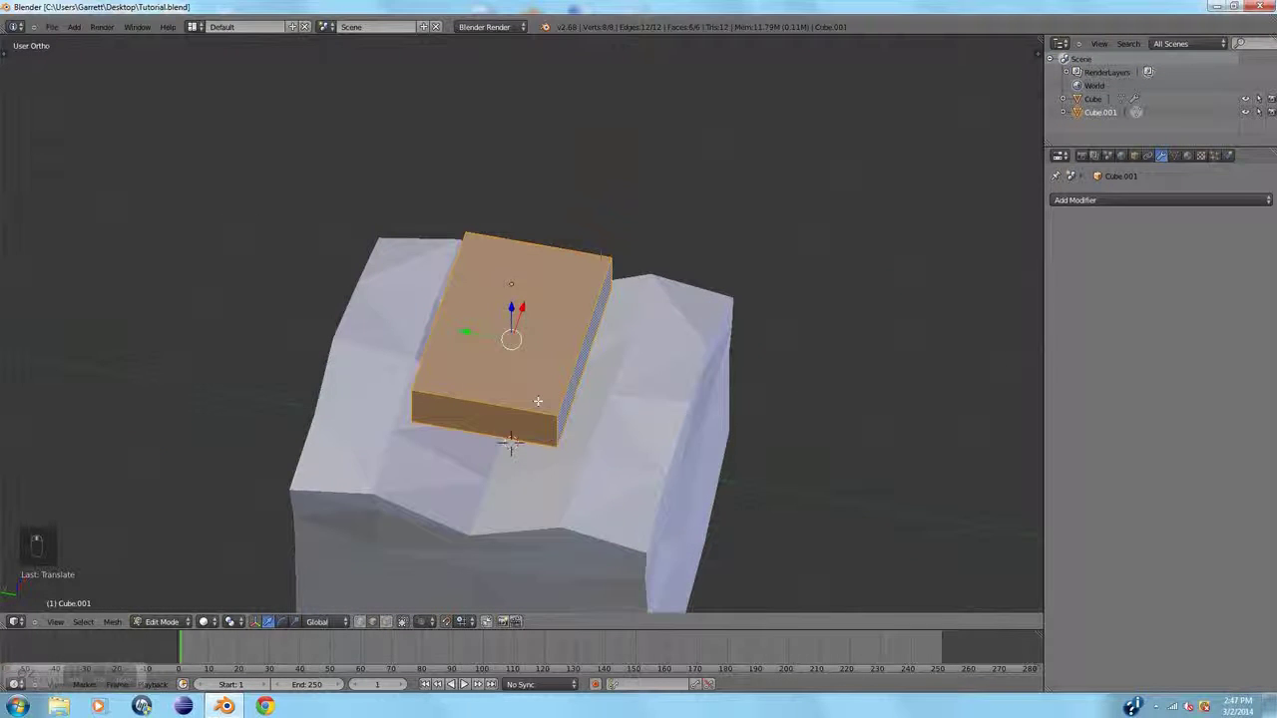
{"action": "key", "text": "ctrl+r"}
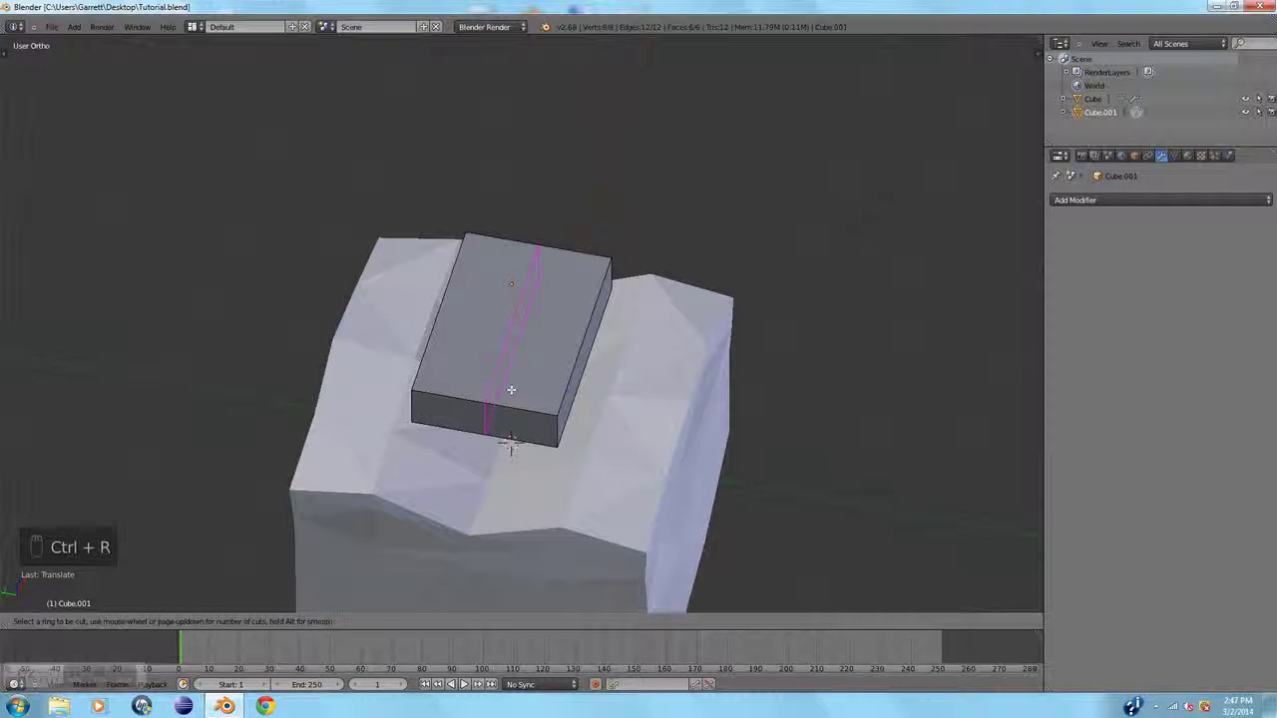
{"action": "left_click", "coordinate": [510, 389]}
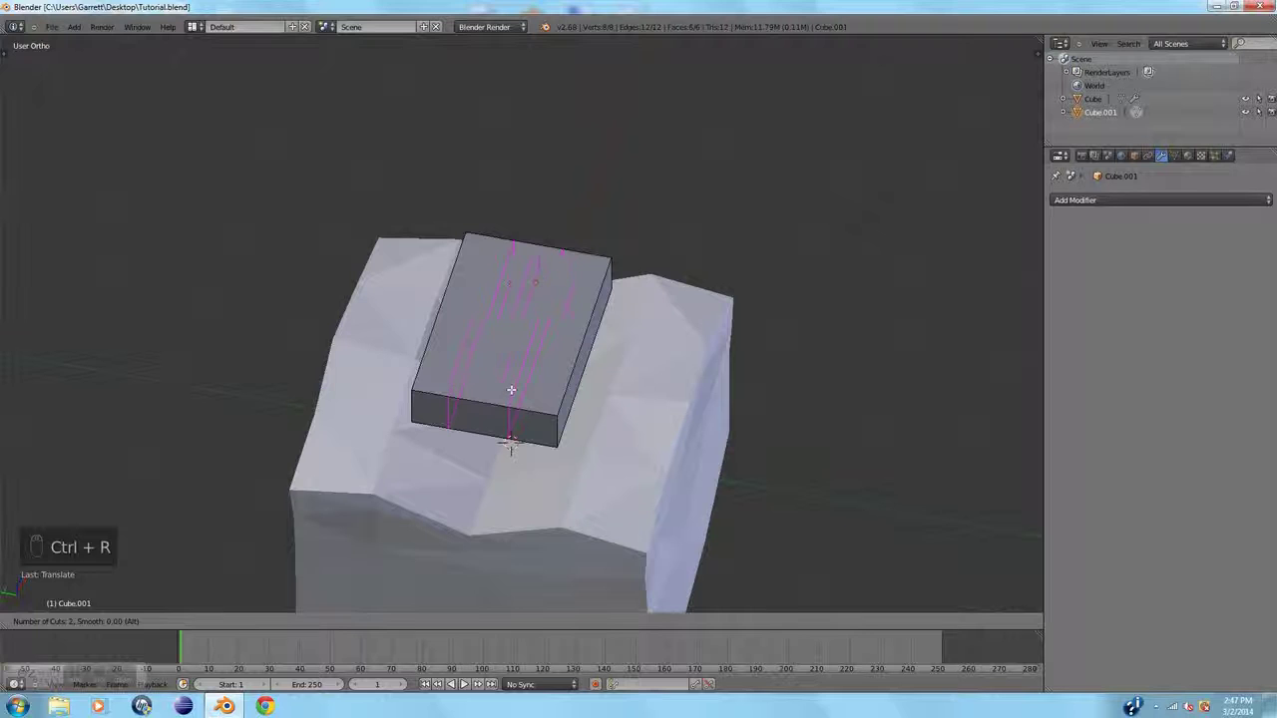
{"action": "left_click", "coordinate": [511, 389]}
{"action": "right_click", "coordinate": [523, 391]}
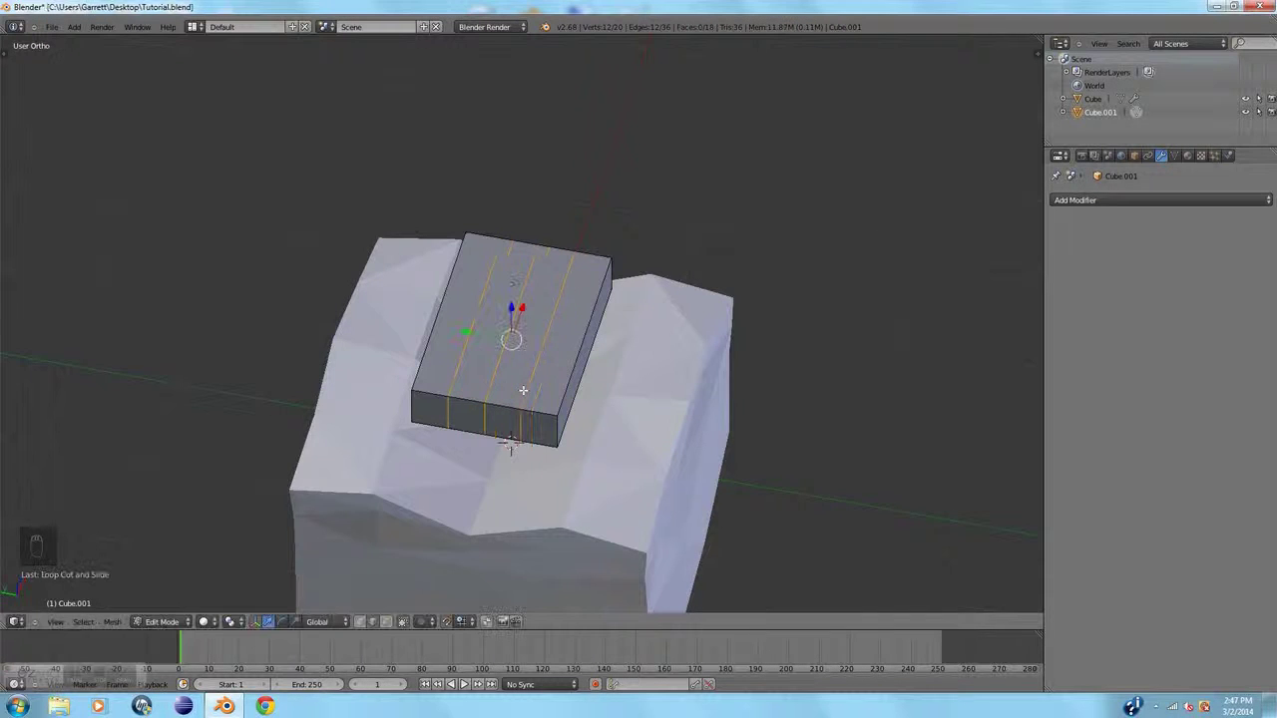
Lower the middle edge of the slab's top about 0.22 units along Z with proportional editing enabled at size 0.56
{"action": "middle_click_drag", "start_coordinate": [693, 431], "coordinate": [656, 420]}
{"action": "scroll", "coordinate": [656, 420], "scroll_direction": "up", "scroll_amount": 2}
{"action": "middle_click_drag", "start_coordinate": [657, 420], "coordinate": [679, 378]}
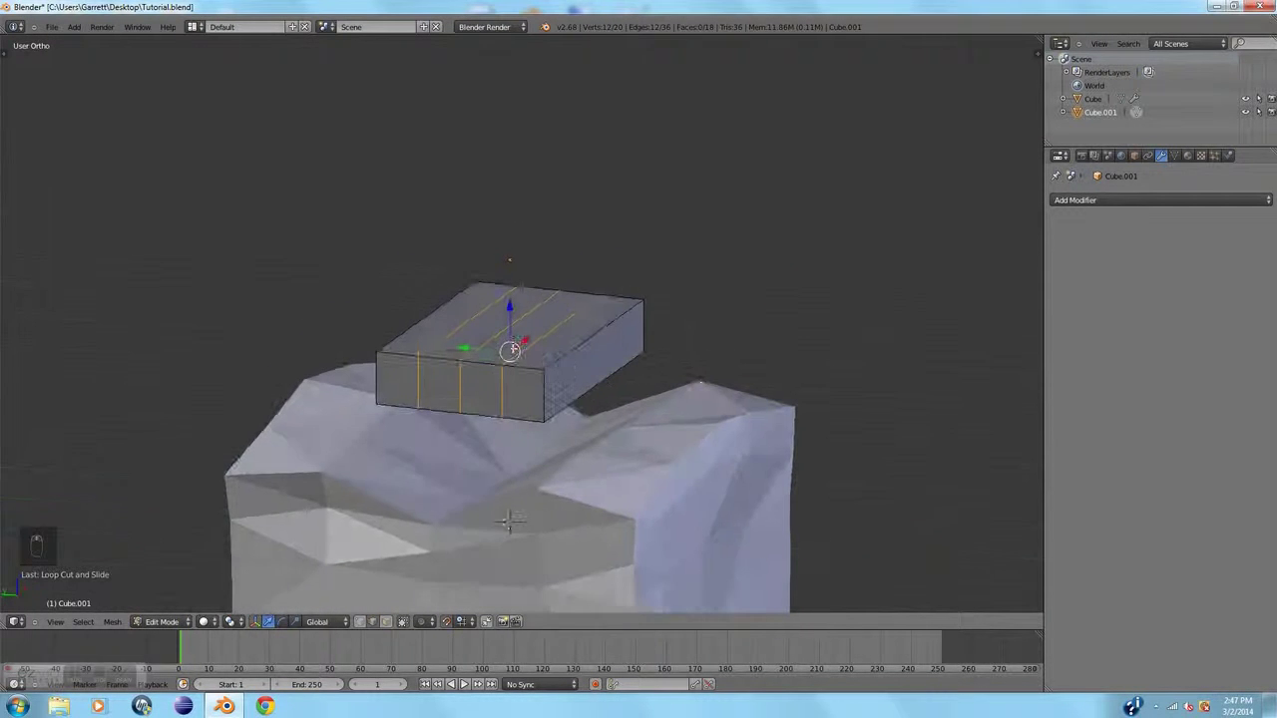
{"action": "right_click", "coordinate": [496, 337]}
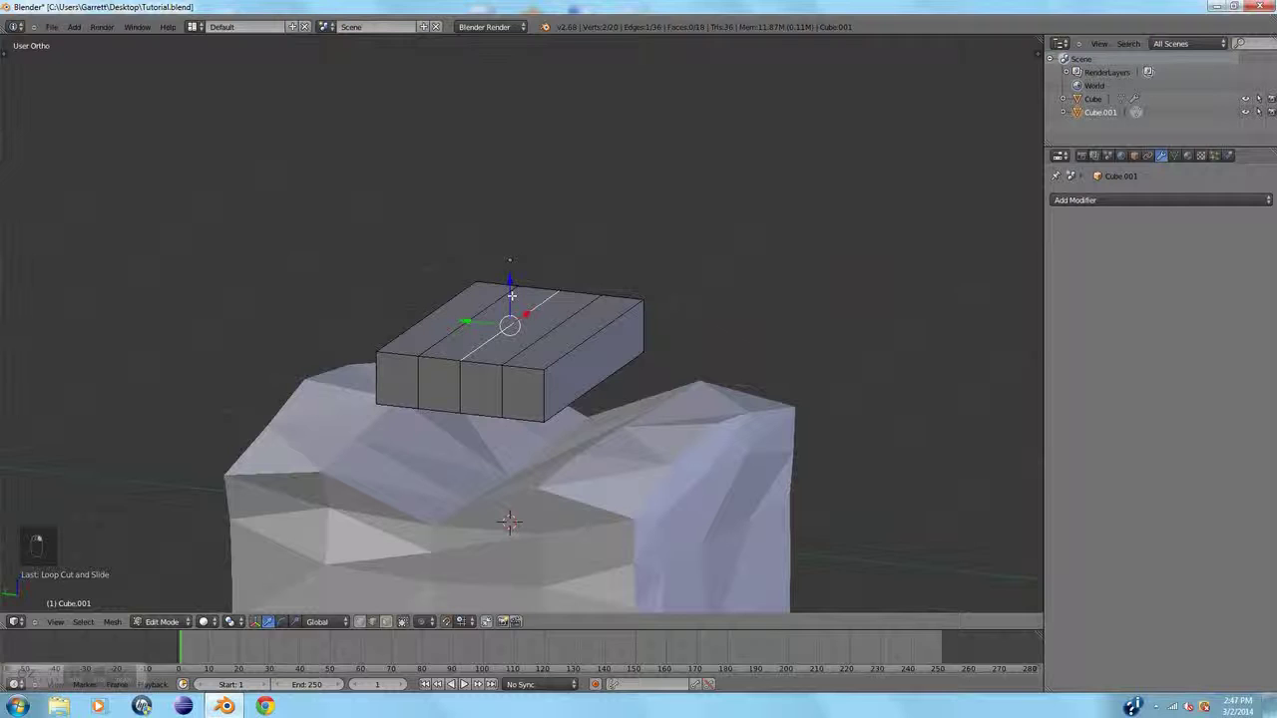
{"action": "key", "text": "g"}
{"action": "key", "text": "z"}
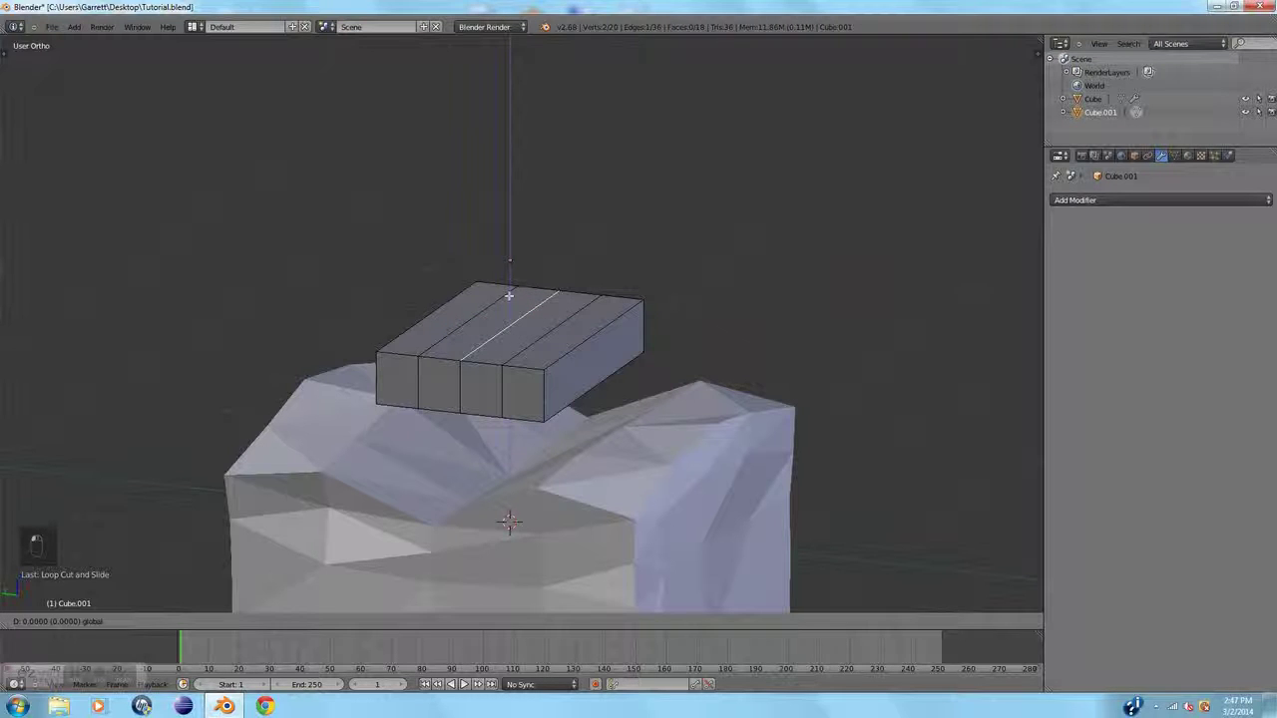
{"action": "left_click", "coordinate": [510, 296]}
{"action": "left_click", "coordinate": [430, 623]}
{"action": "left_click", "coordinate": [486, 593]}
{"action": "key", "text": "g"}
{"action": "key", "text": "z"}
{"action": "scroll", "coordinate": [511, 293], "scroll_direction": "up", "scroll_amount": 9}
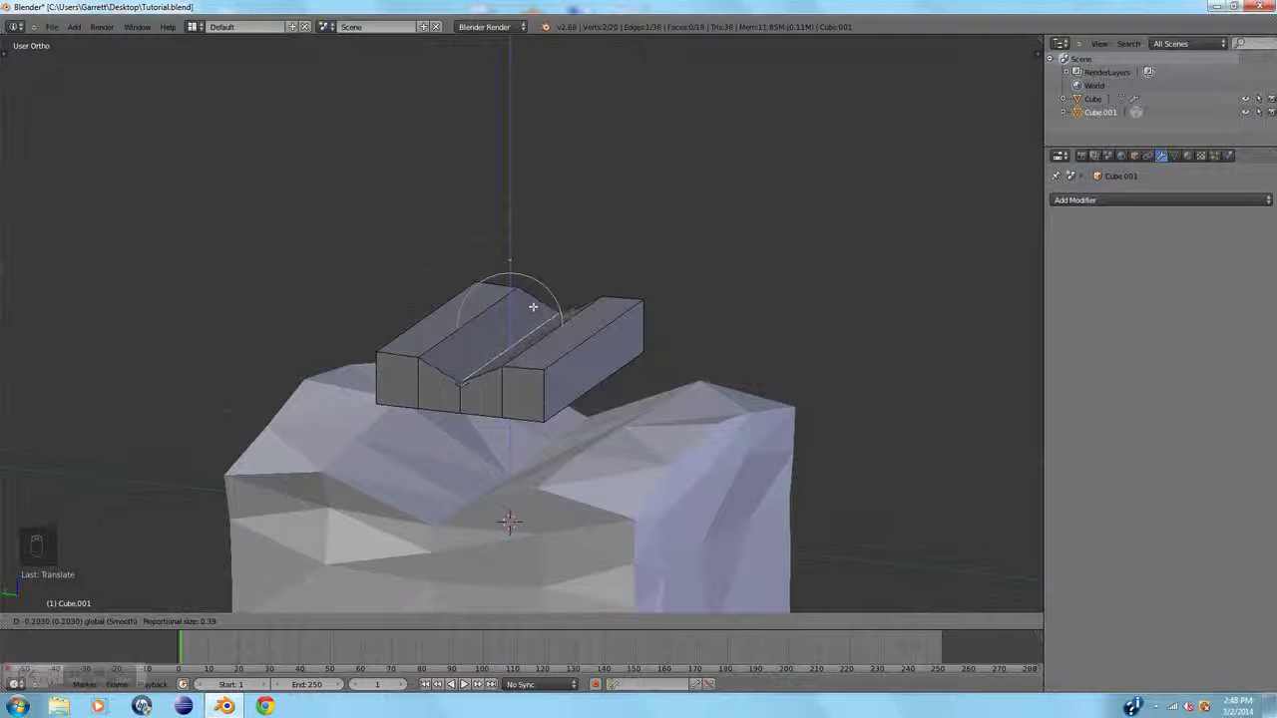
{"action": "scroll", "coordinate": [537, 309], "scroll_direction": "down", "scroll_amount": 4}
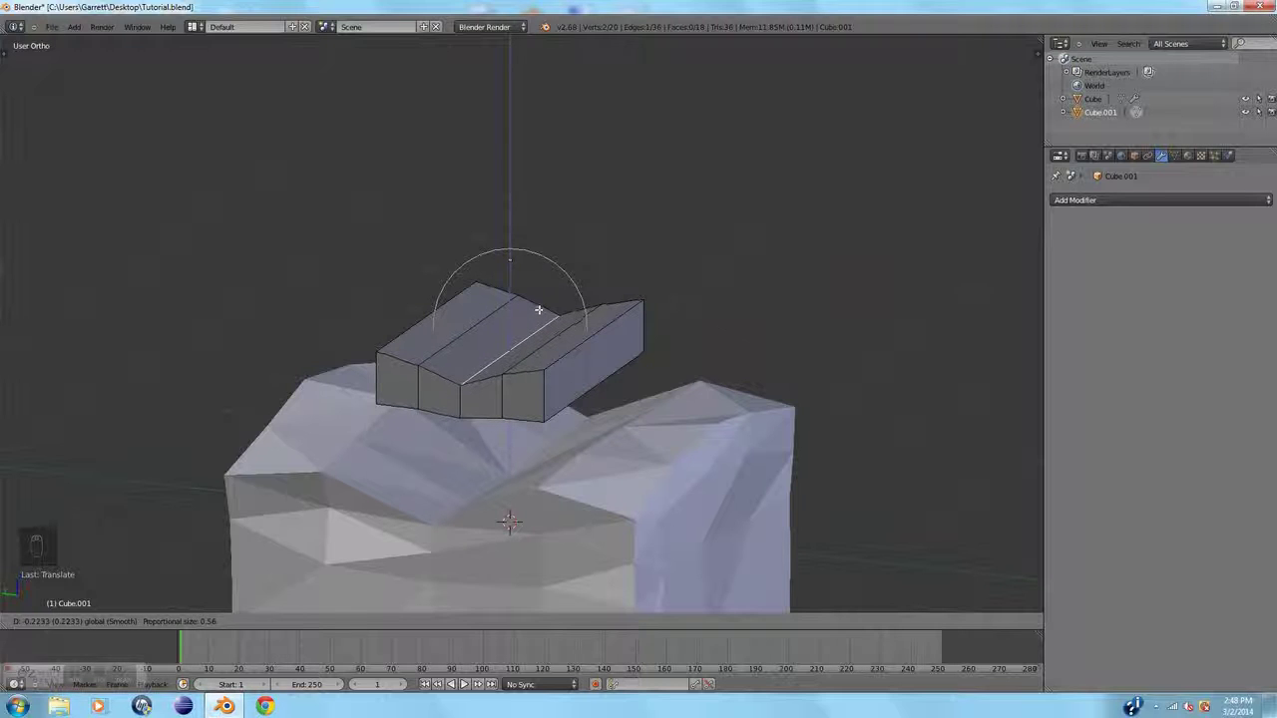
{"action": "left_click", "coordinate": [538, 313]}
Raise the middle edge of the slab's top about 0.09 units along Z with proportional editing, and return to Object Mode
{"action": "middle_click_drag", "start_coordinate": [599, 324], "coordinate": [487, 296]}
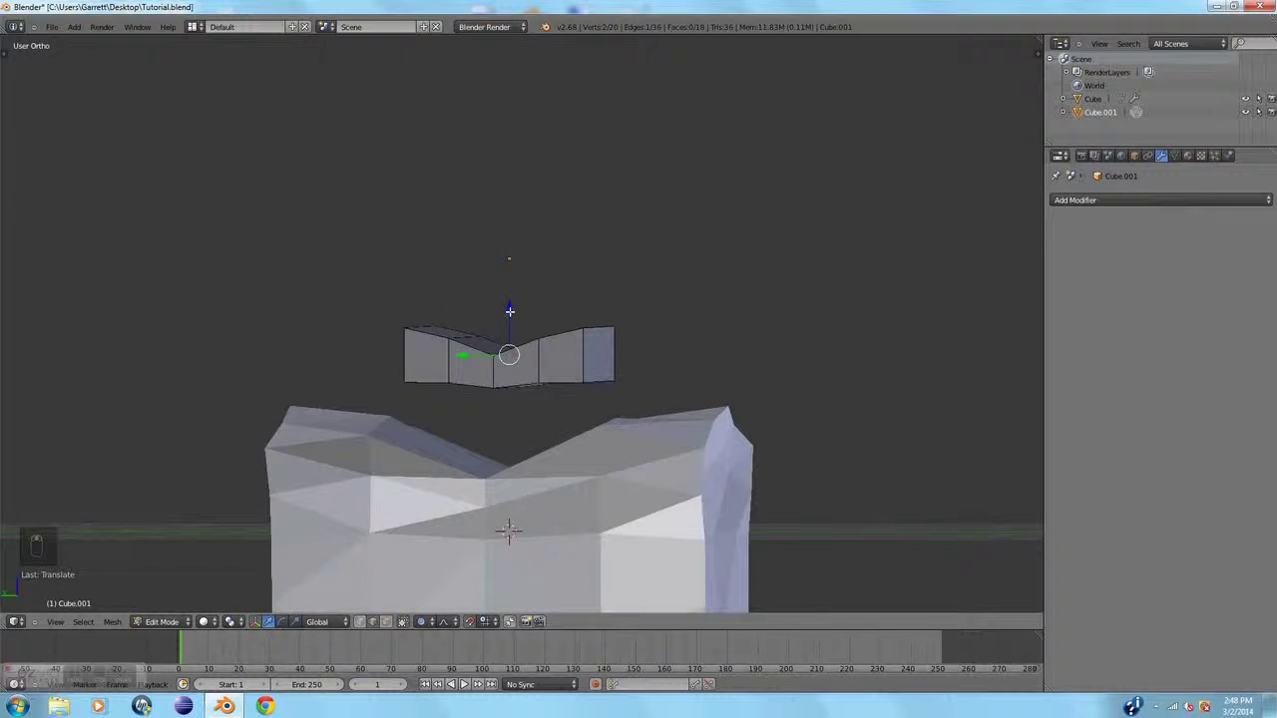
{"action": "key", "text": "g"}
{"action": "key", "text": "z"}
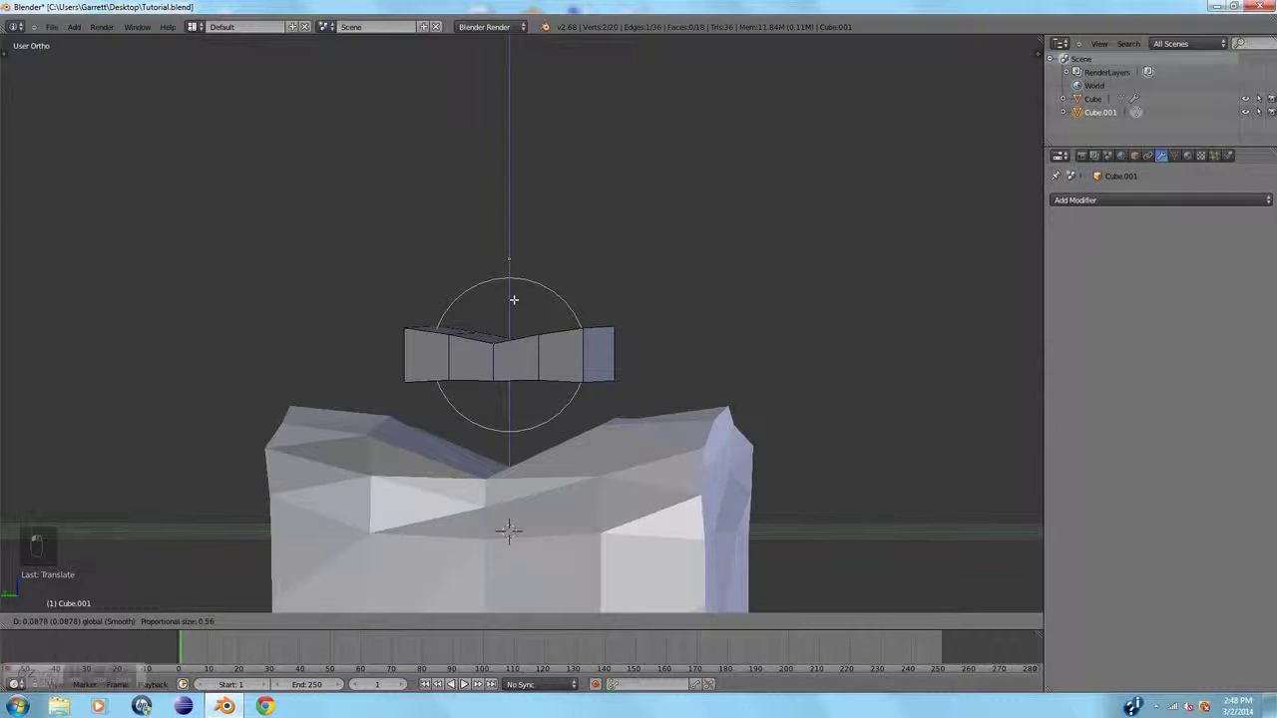
{"action": "left_click", "coordinate": [514, 299]}
{"action": "key", "text": "a"}
{"action": "middle_click_drag", "start_coordinate": [669, 316], "coordinate": [642, 362]}
{"action": "key", "text": "Tab"}
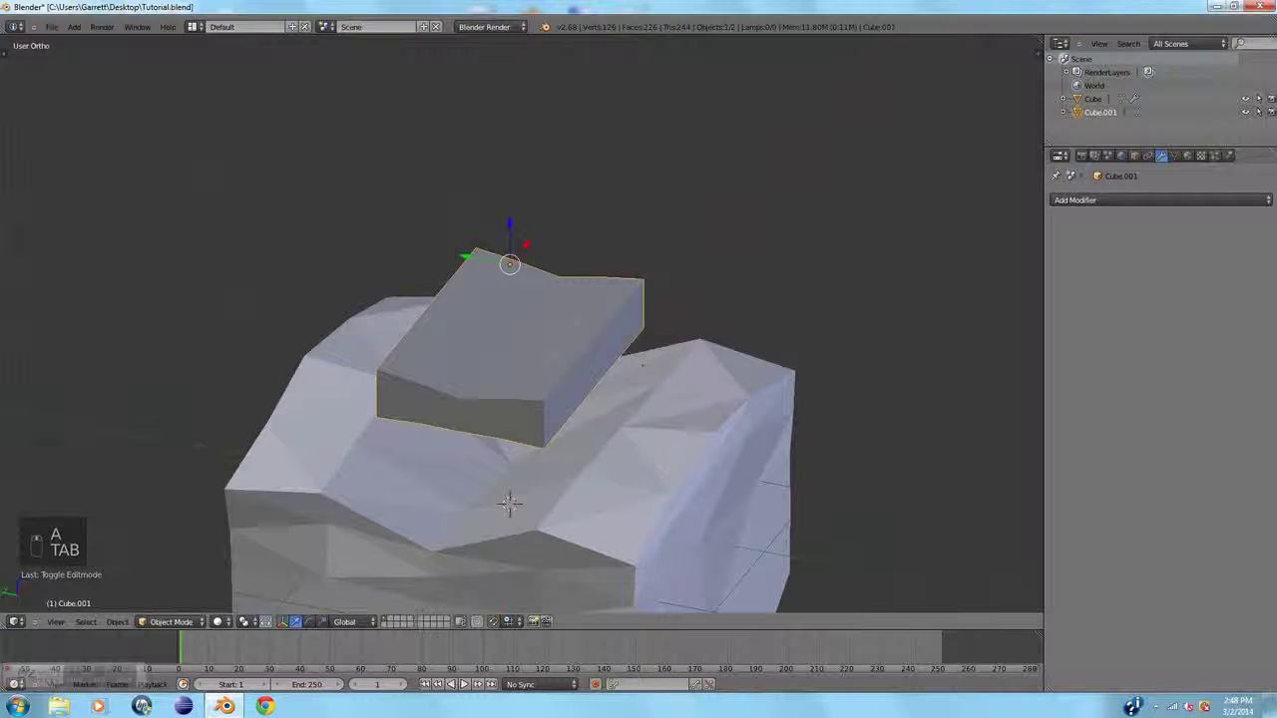
Add a Triangulate modifier to the slab, apply it, and inspect the resulting edges in Edit Mode
{"action": "left_click", "coordinate": [1147, 199]}
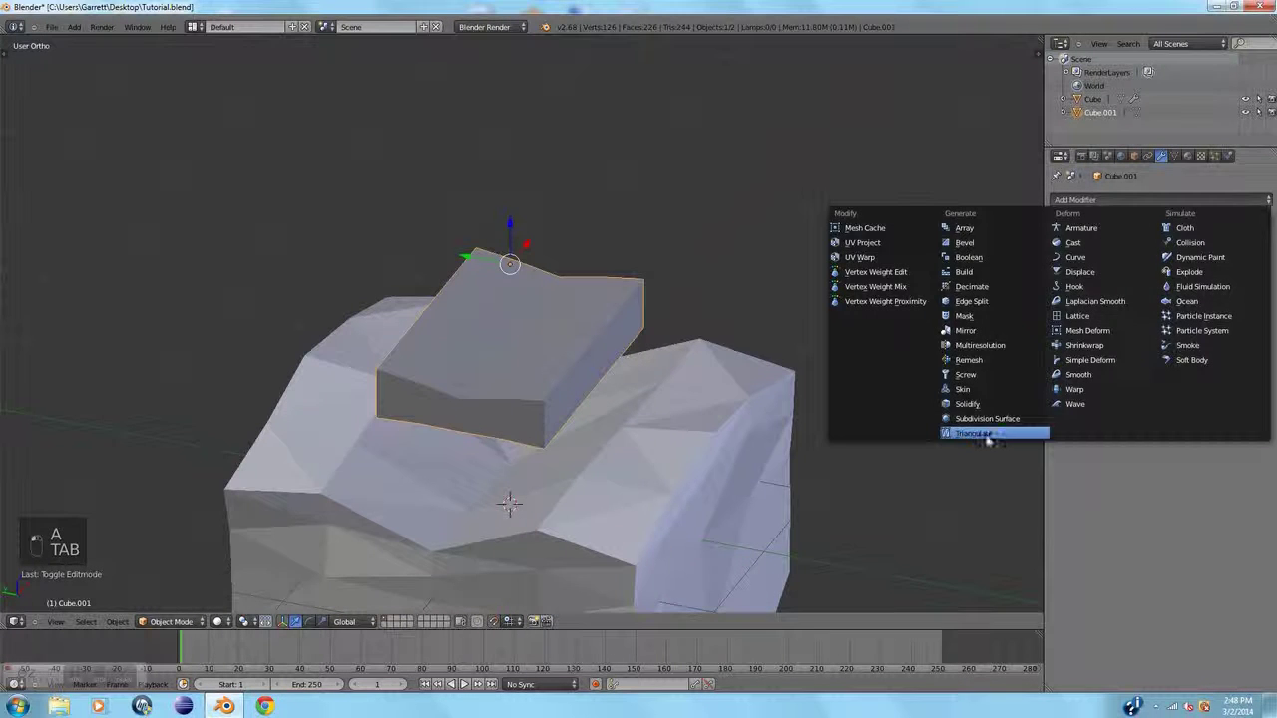
{"action": "left_click", "coordinate": [987, 435]}
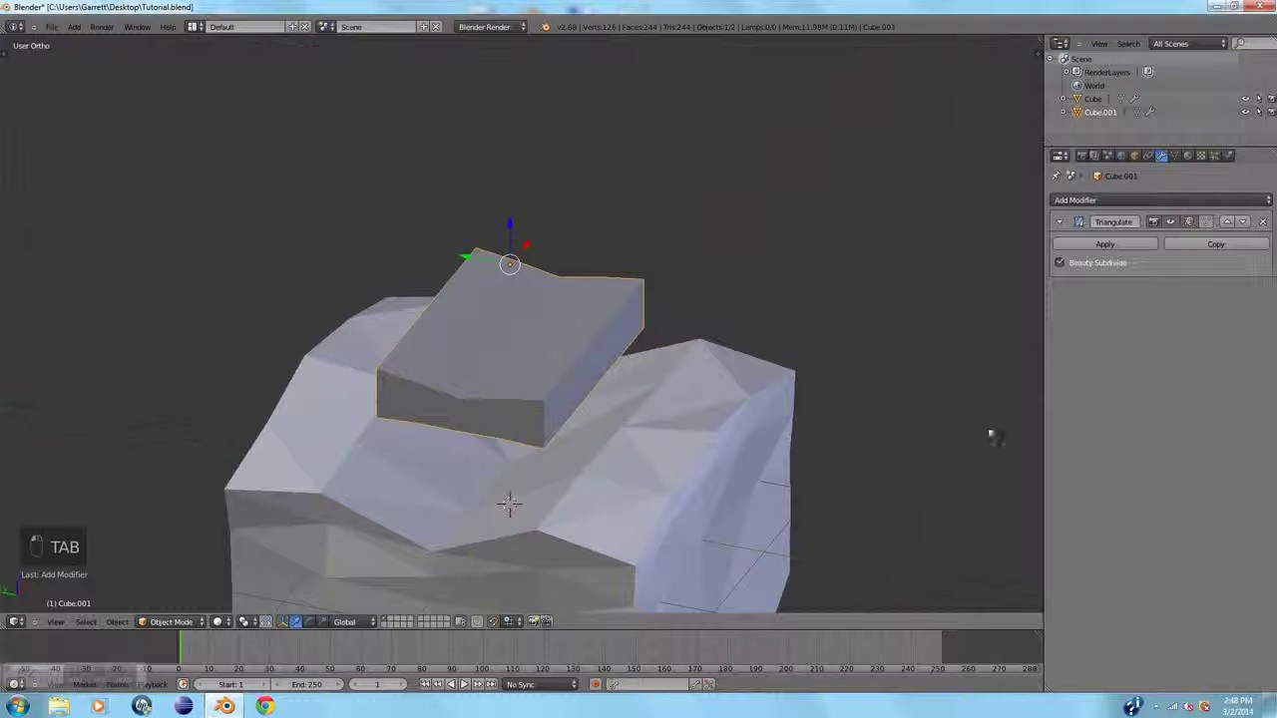
{"action": "left_click", "coordinate": [1142, 250]}
{"action": "key", "text": "Tab"}
{"action": "middle_click_drag", "start_coordinate": [658, 313], "coordinate": [778, 302]}
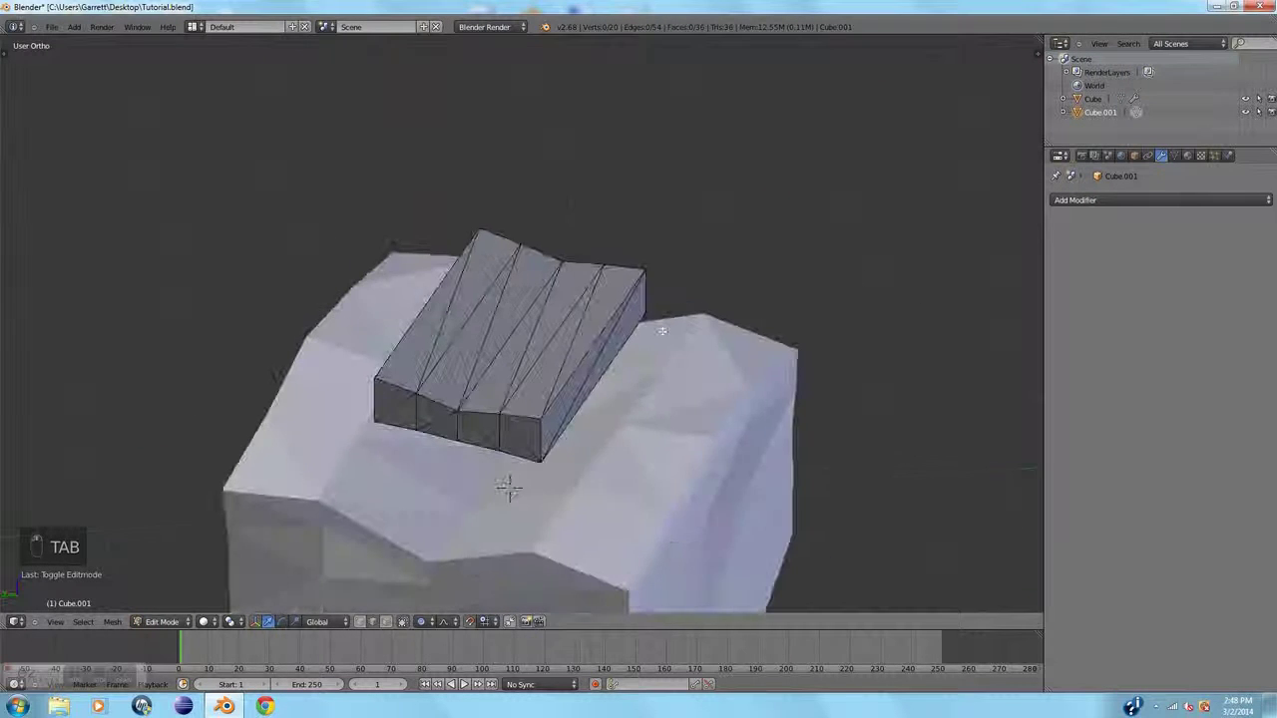
{"action": "key", "text": "Tab"}
{"action": "left_click", "coordinate": [1171, 201]}
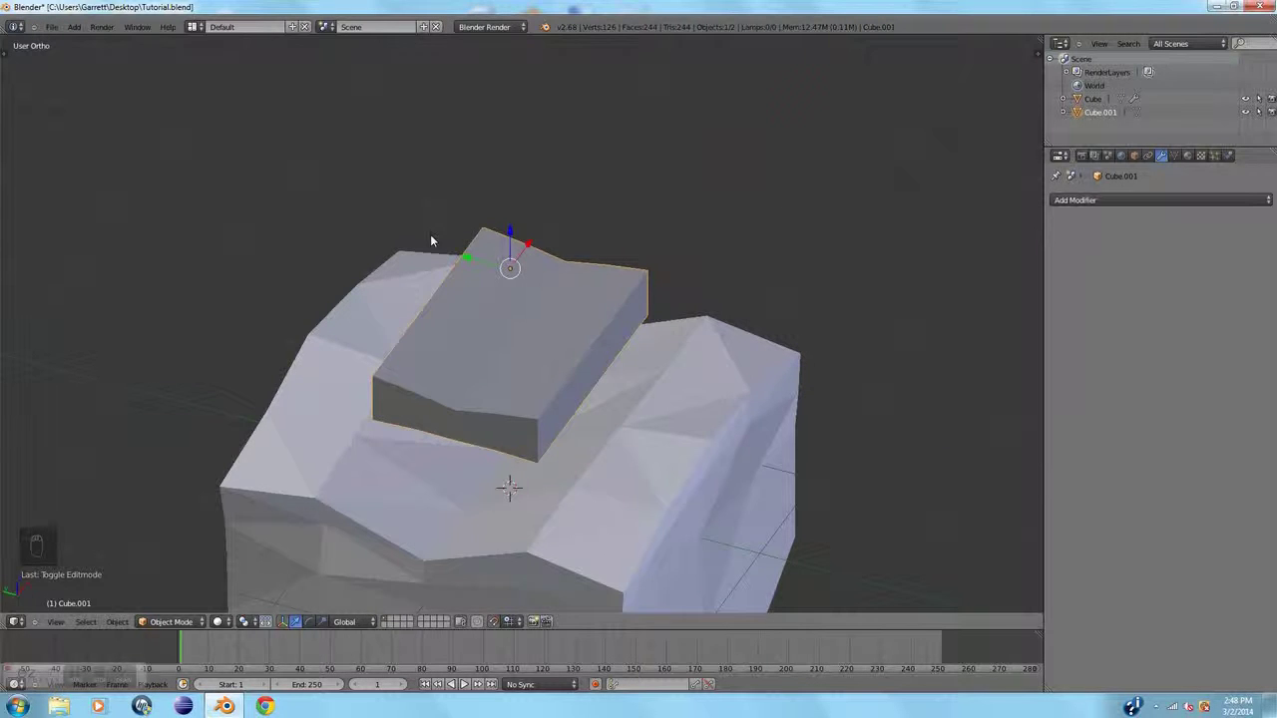
{"action": "middle_click_drag", "start_coordinate": [853, 309], "coordinate": [731, 308]}
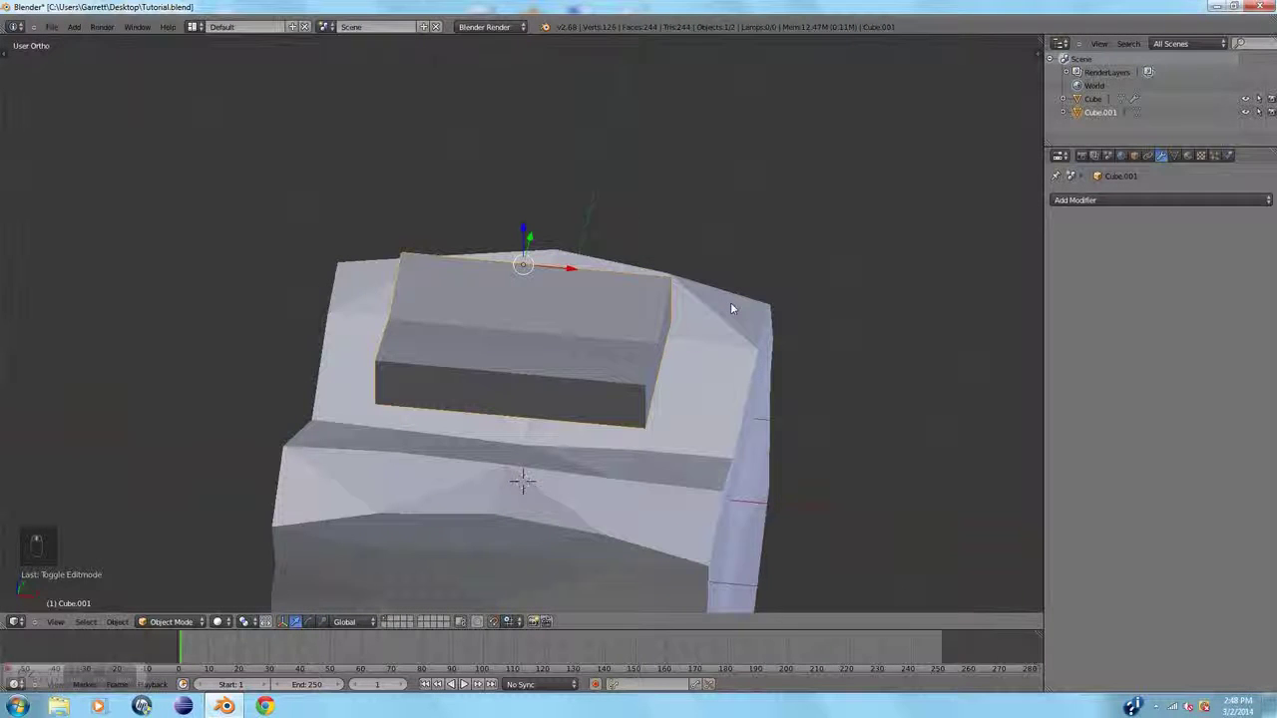
Try to undo the triangulation applied to the slab
{"action": "key", "text": "ctrl+z"}
{"action": "key", "text": "Tab"}
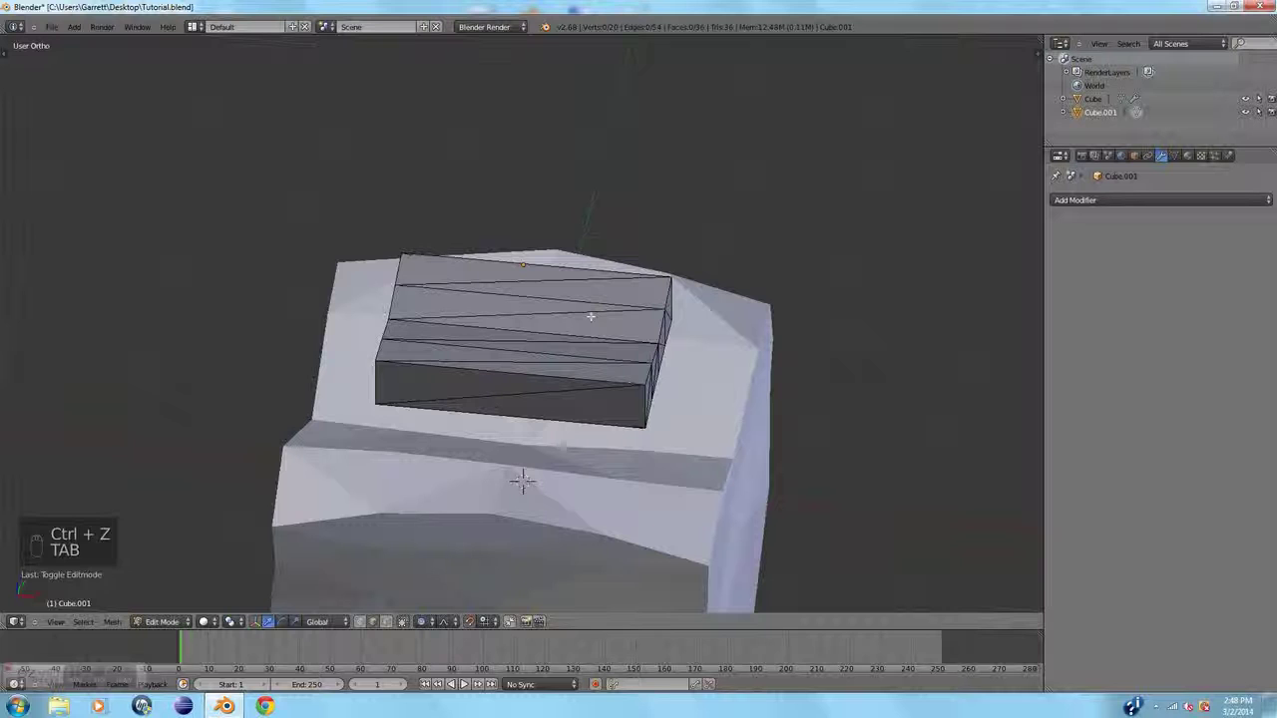
{"action": "key", "text": "ctrl+z"}
{"action": "key", "text": "ctrl+z"}
{"action": "key", "text": "ctrl+z"}
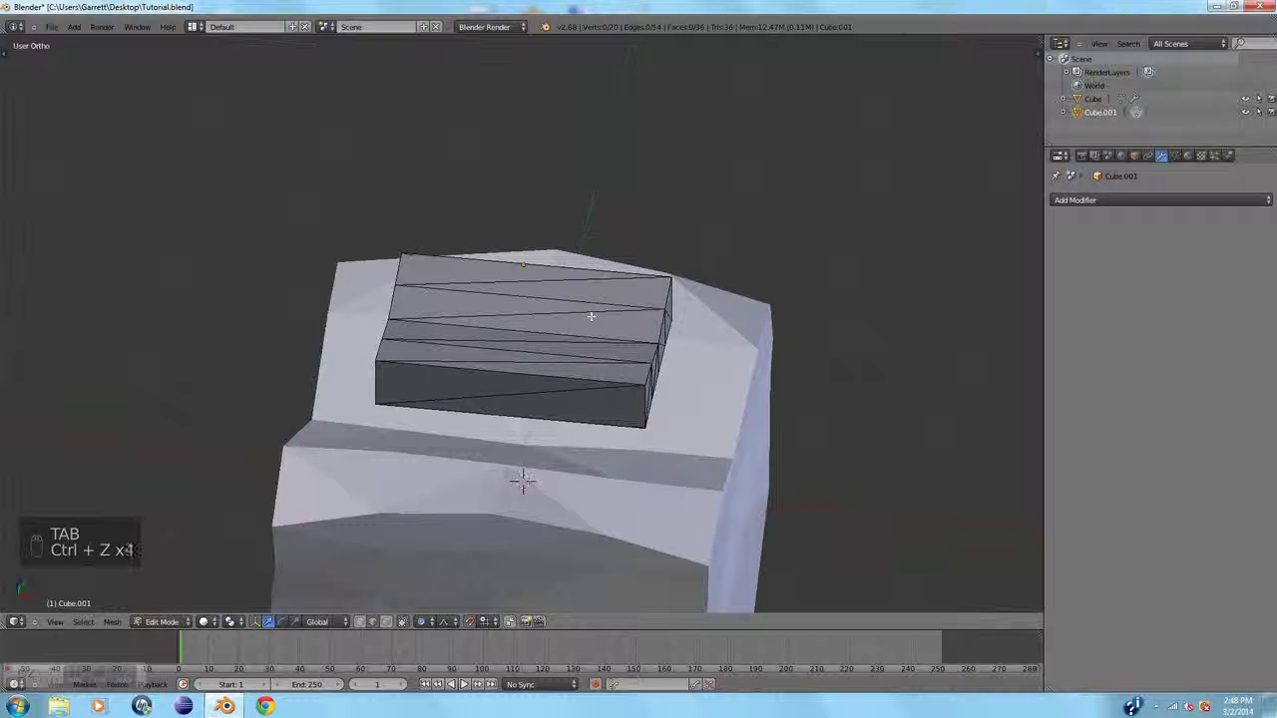
{"action": "key", "text": "ctrl+z"}
{"action": "middle_click_drag", "start_coordinate": [591, 316], "coordinate": [675, 339]}
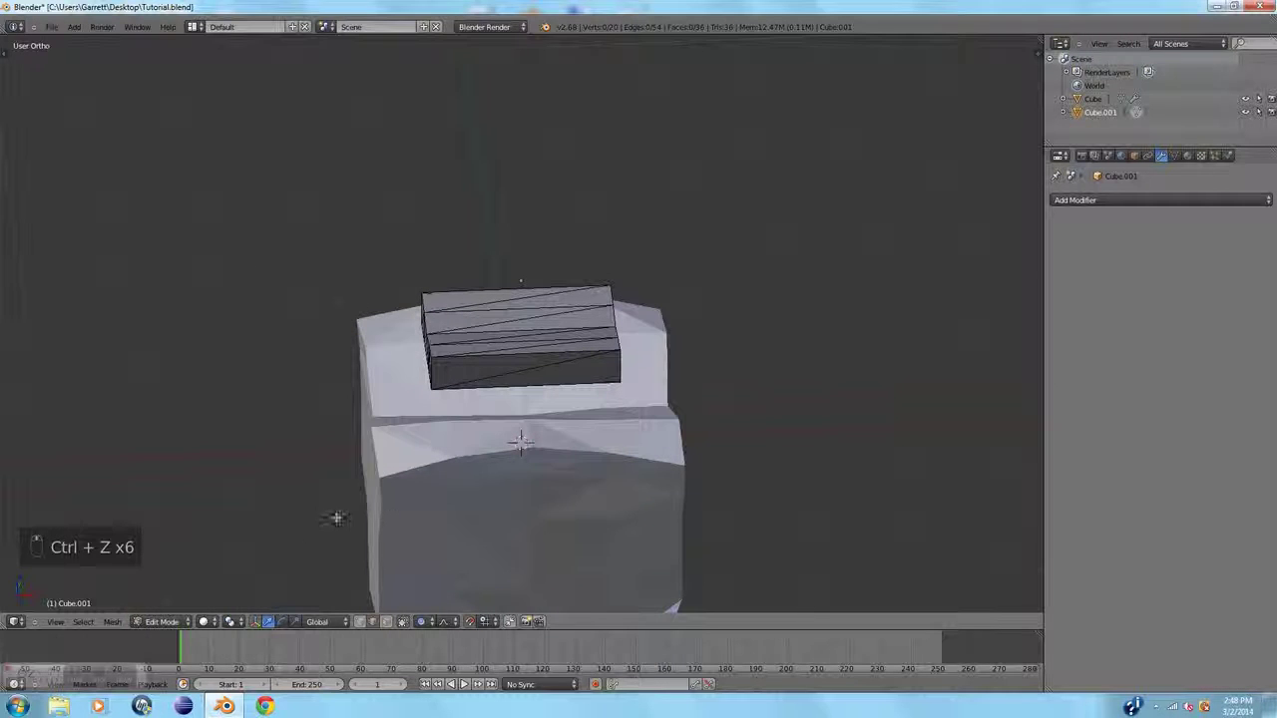
{"action": "mouse_move", "coordinate": [87, 681]}
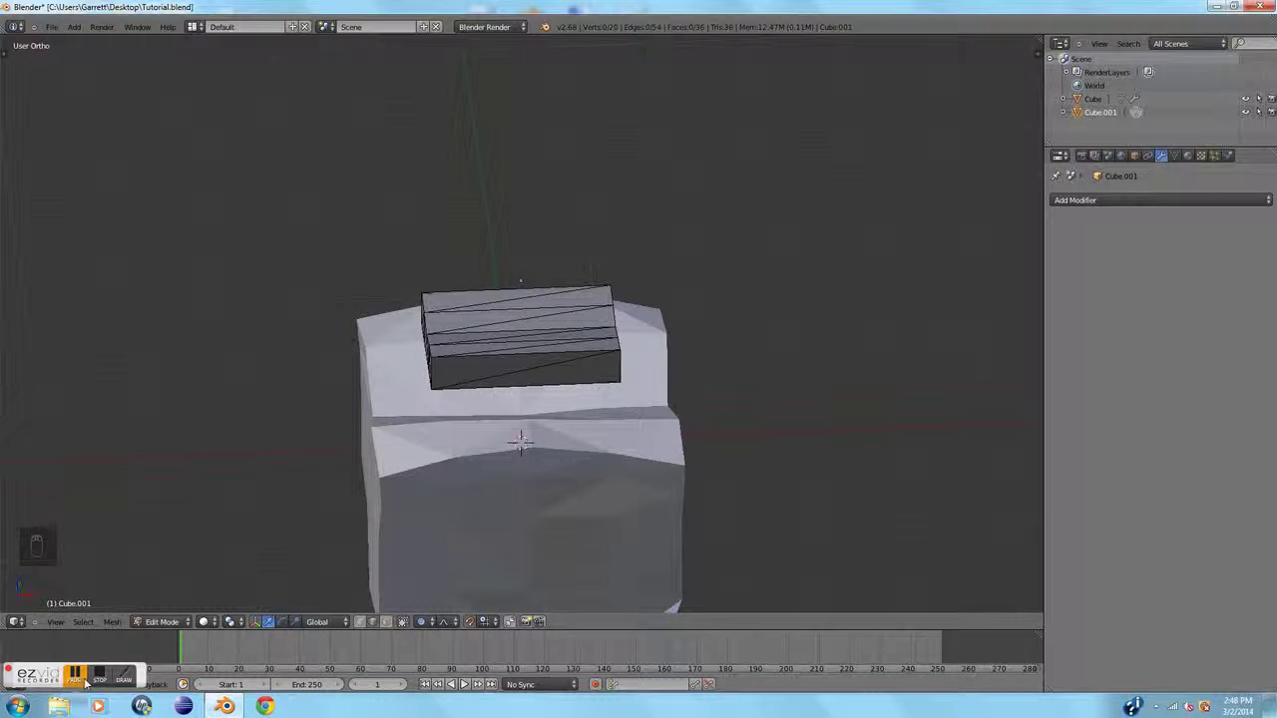
{"action": "left_click", "coordinate": [78, 675]}
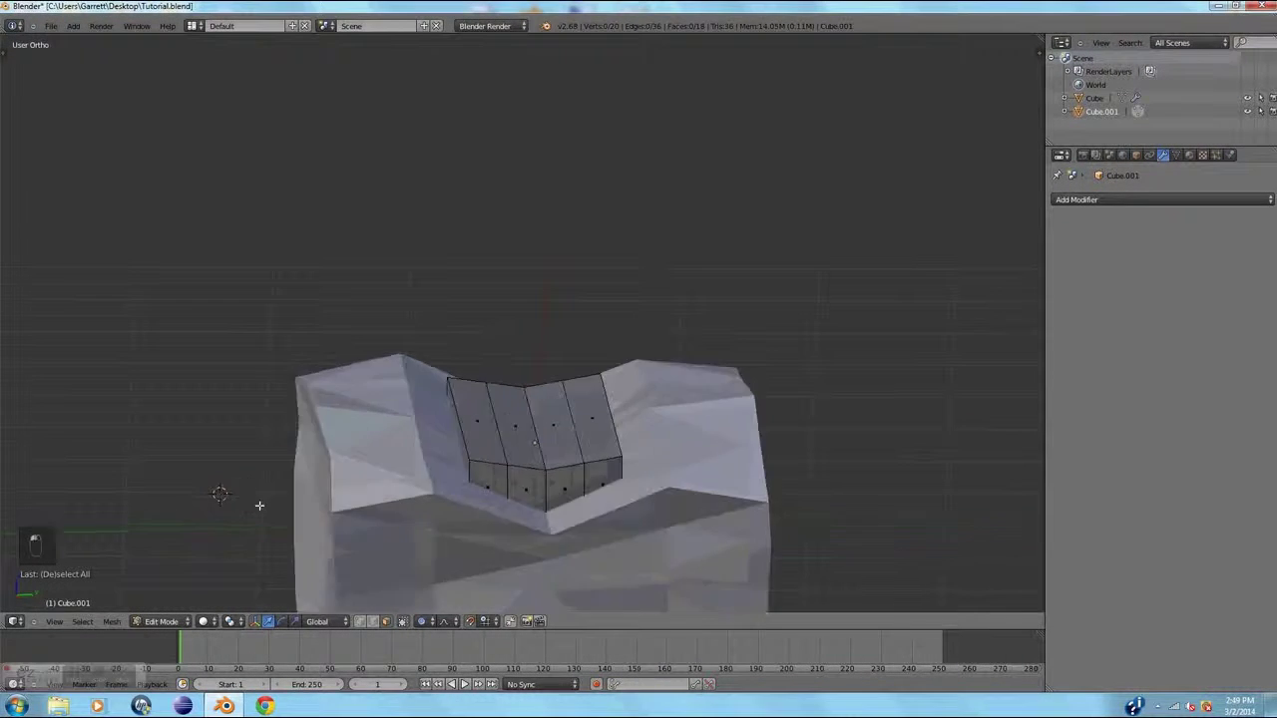
Snap the 3D cursor to the centre of the scene
{"action": "middle_click_drag", "start_coordinate": [259, 506], "coordinate": [305, 513]}
{"action": "key", "text": "shift+a"}
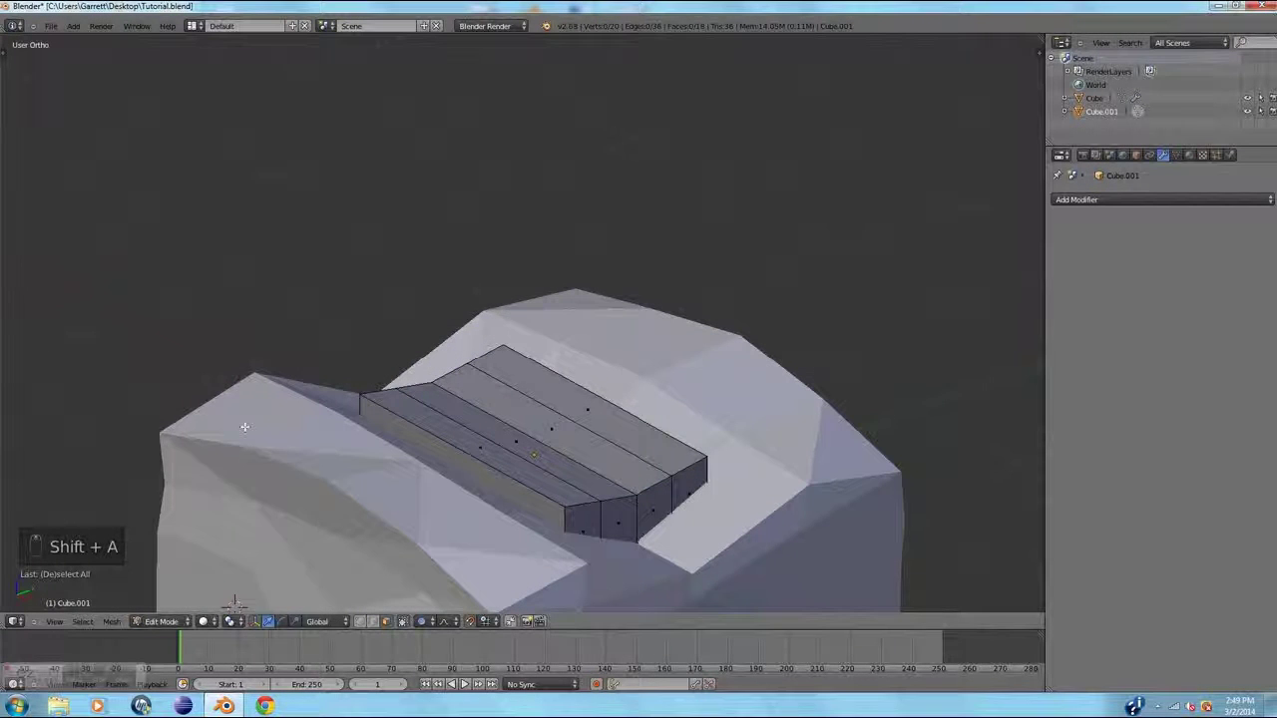
{"action": "key", "text": "shift+s"}
{"action": "left_click", "coordinate": [213, 435]}
Select the four faces on the slab's front end and extrude them horizontally along X past the island's edge, using wireframe front view
{"action": "middle_click_drag", "start_coordinate": [534, 543], "coordinate": [578, 515]}
{"action": "key", "text": "KP_1"}
{"action": "key", "text": "z"}
{"action": "key", "text": "z"}
{"action": "right_click", "coordinate": [578, 496]}
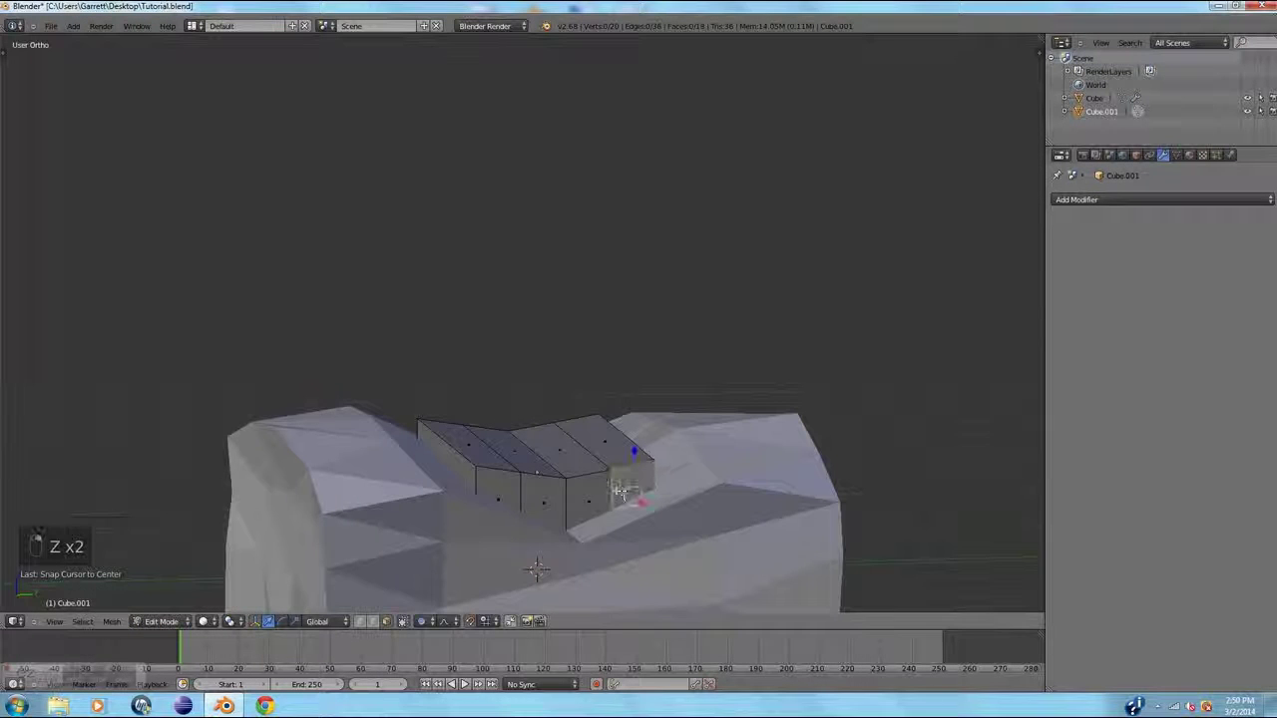
{"action": "right_click", "coordinate": [544, 491], "text": "shift"}
{"action": "right_click", "coordinate": [490, 489], "text": "shift"}
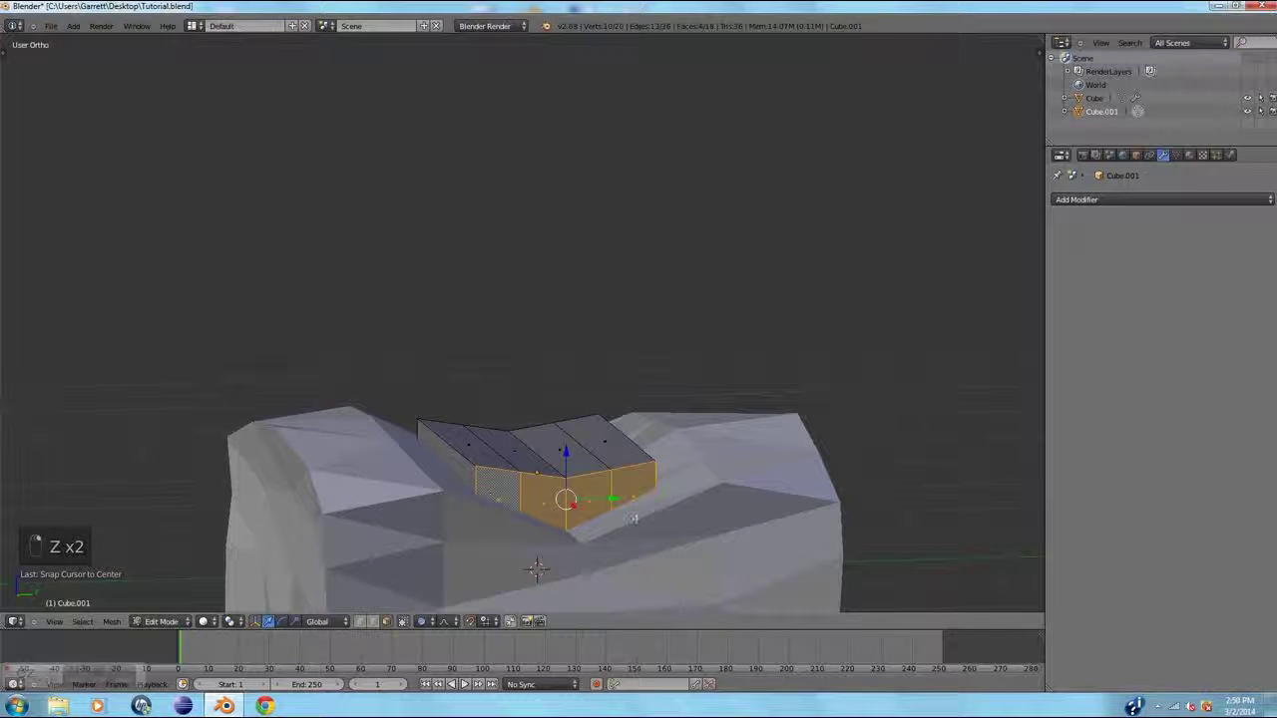
{"action": "key", "text": "KP_1"}
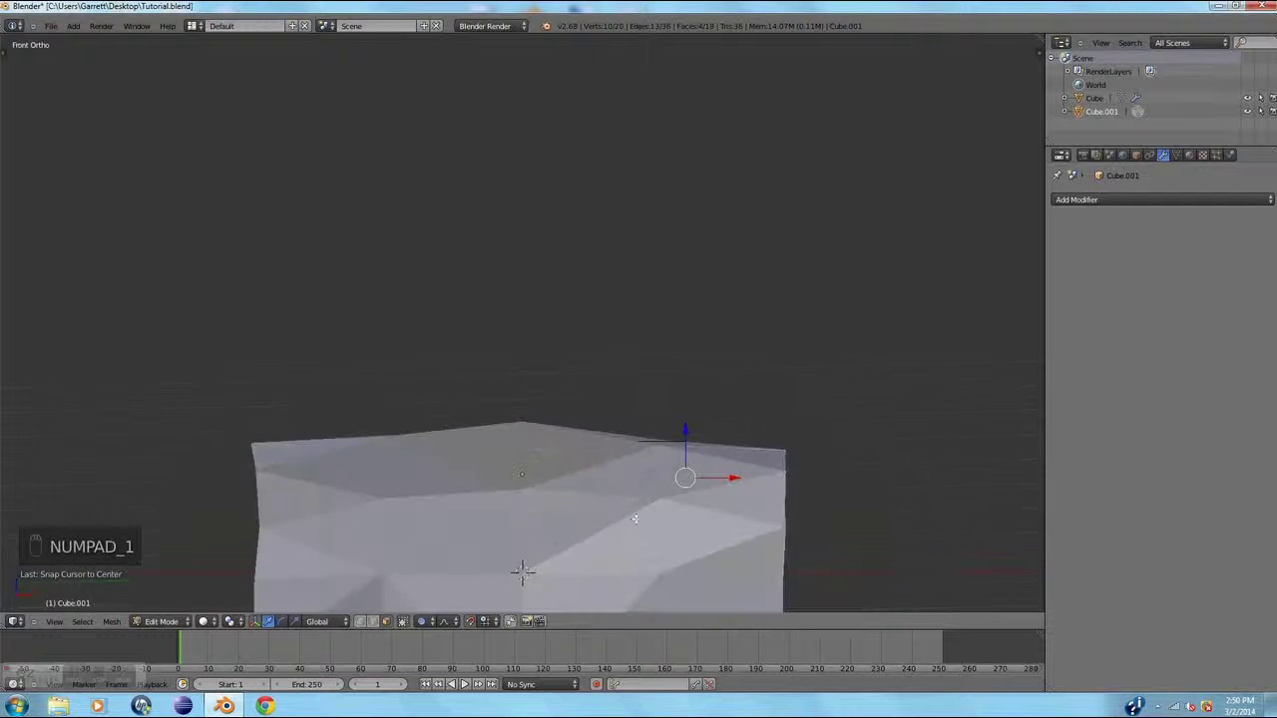
{"action": "key", "text": "z"}
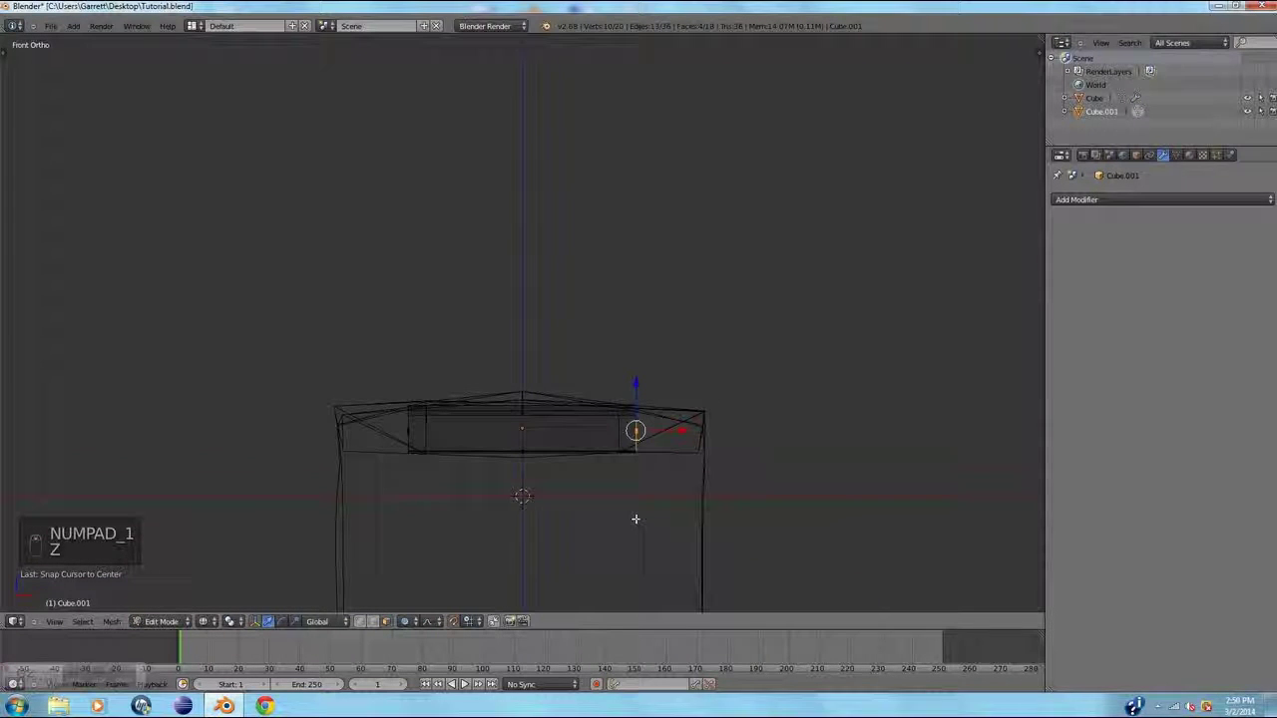
{"action": "scroll", "coordinate": [698, 461], "scroll_direction": "down", "scroll_amount": 6}
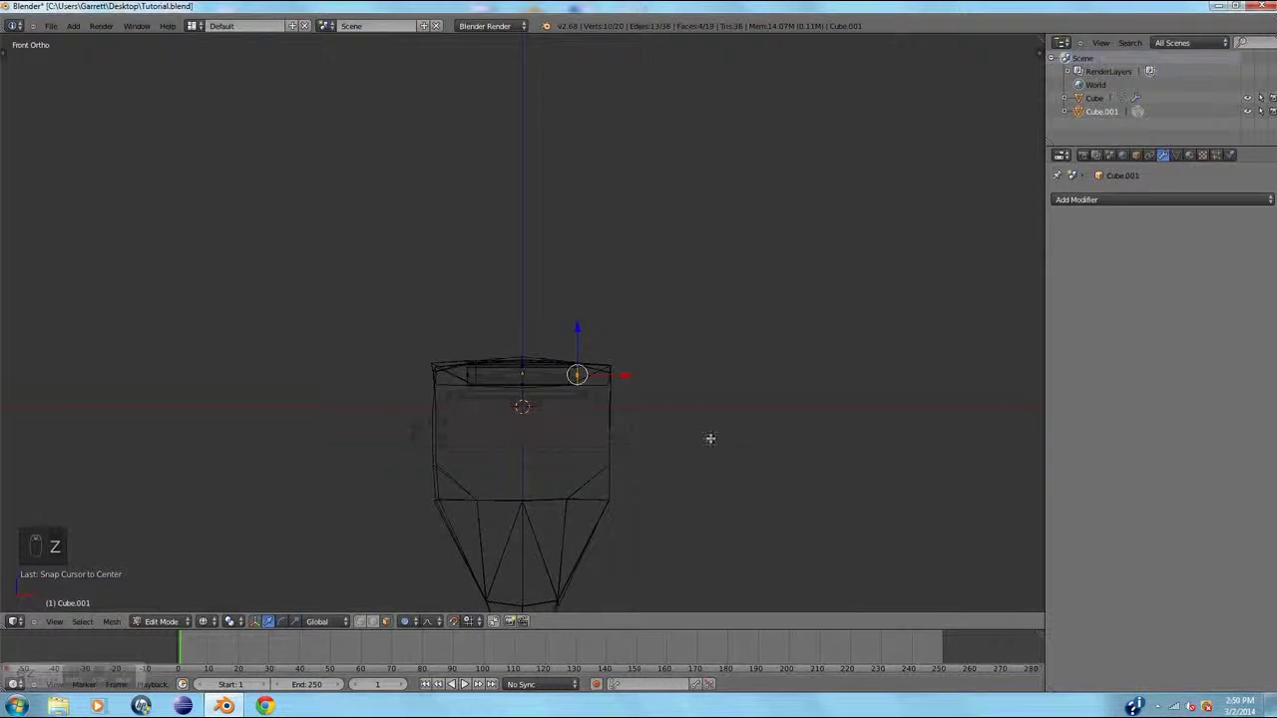
{"action": "scroll", "coordinate": [696, 448], "scroll_direction": "up", "scroll_amount": 3}
{"action": "middle_click_drag", "start_coordinate": [697, 448], "coordinate": [615, 456], "text": "shift"}
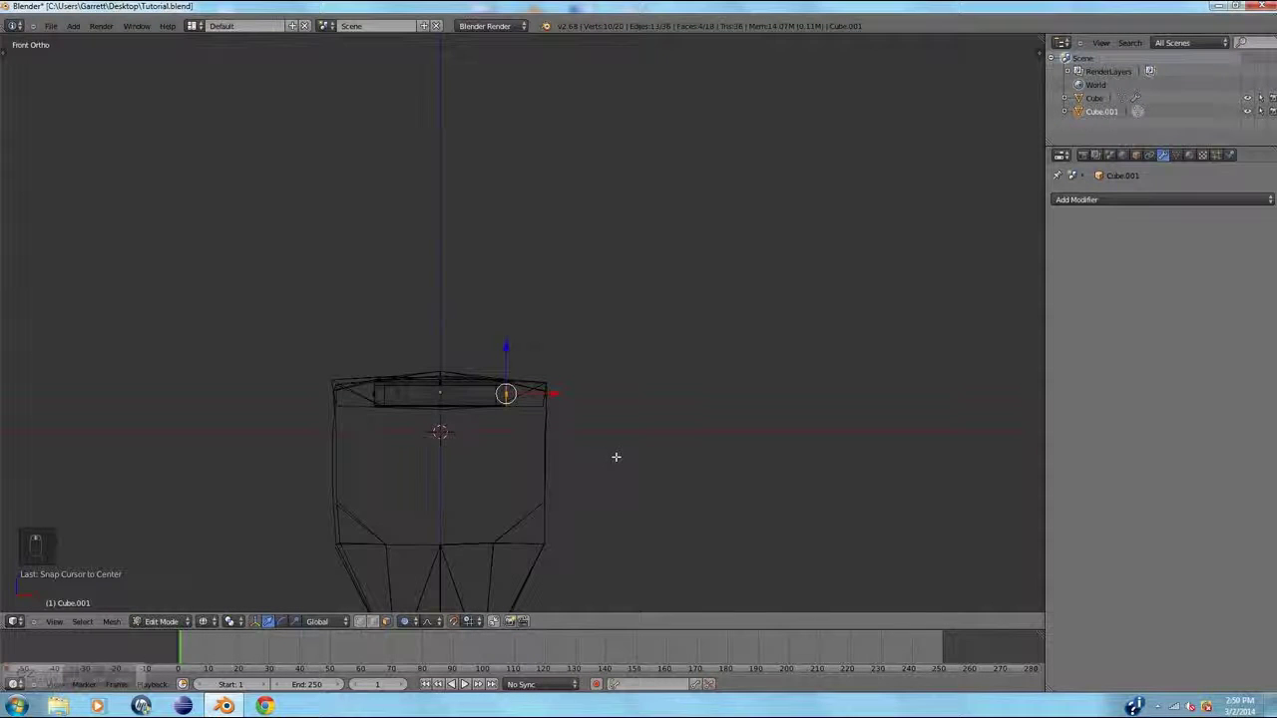
{"action": "key", "text": "e"}
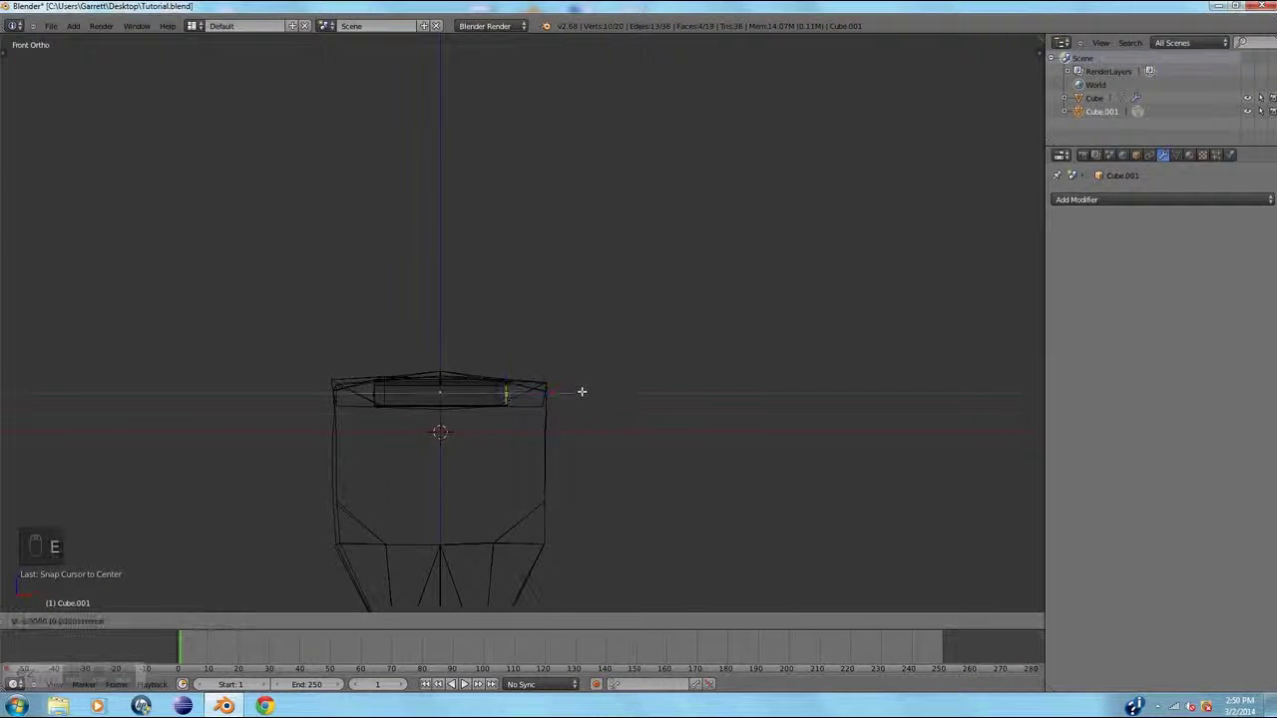
{"action": "left_click", "coordinate": [660, 392]}
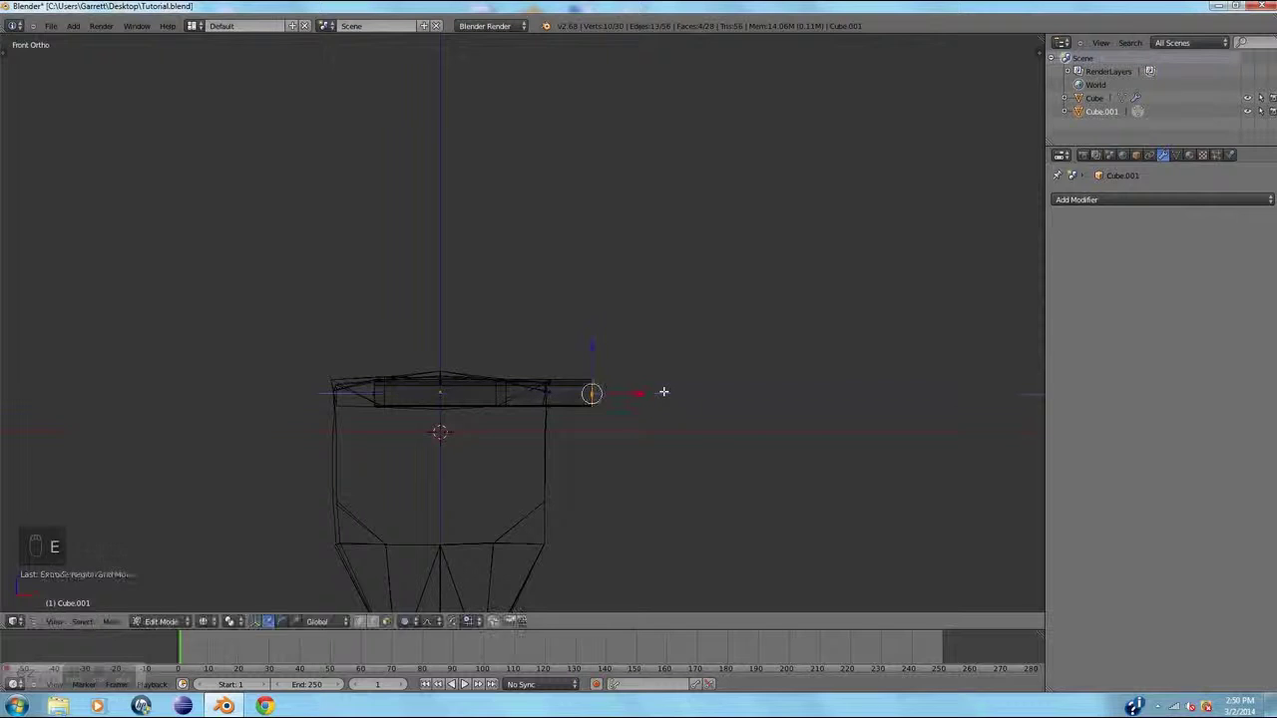
Move the extruded end about 0.3 units inward and 0.7 units down, and rotate it to face downward
{"action": "key", "text": "g"}
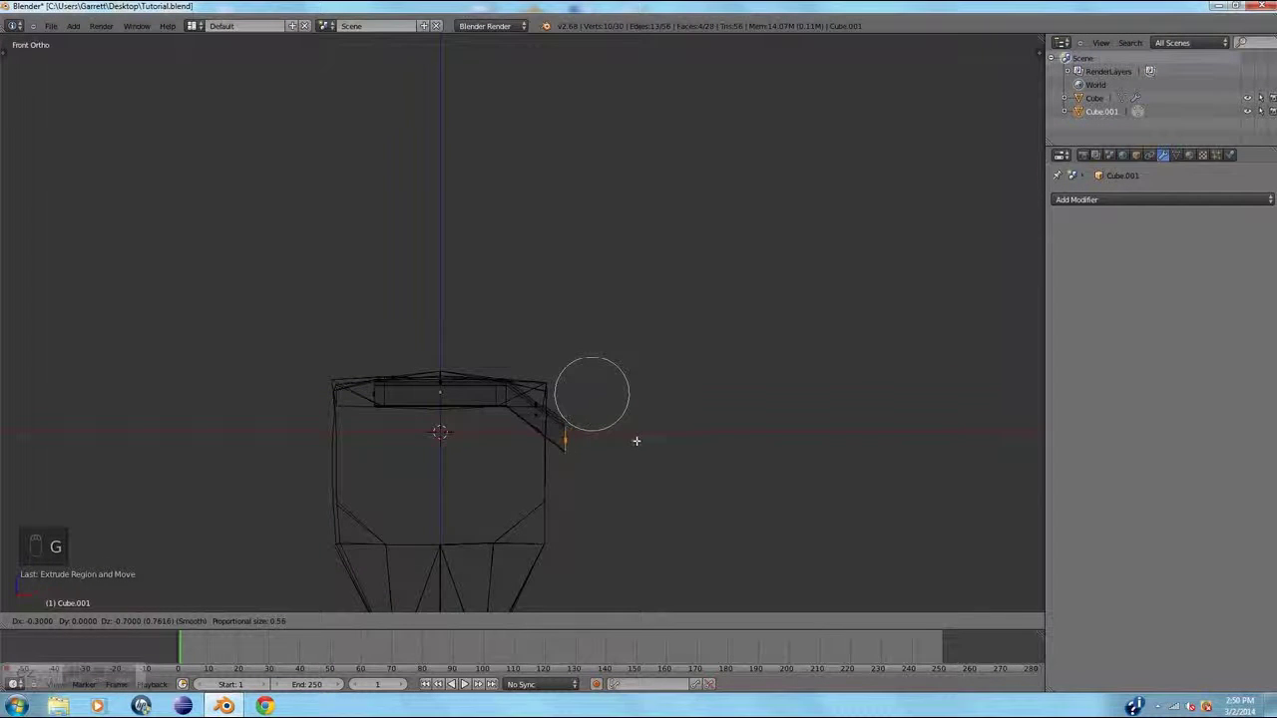
{"action": "left_click", "coordinate": [635, 437]}
{"action": "key", "text": "r"}
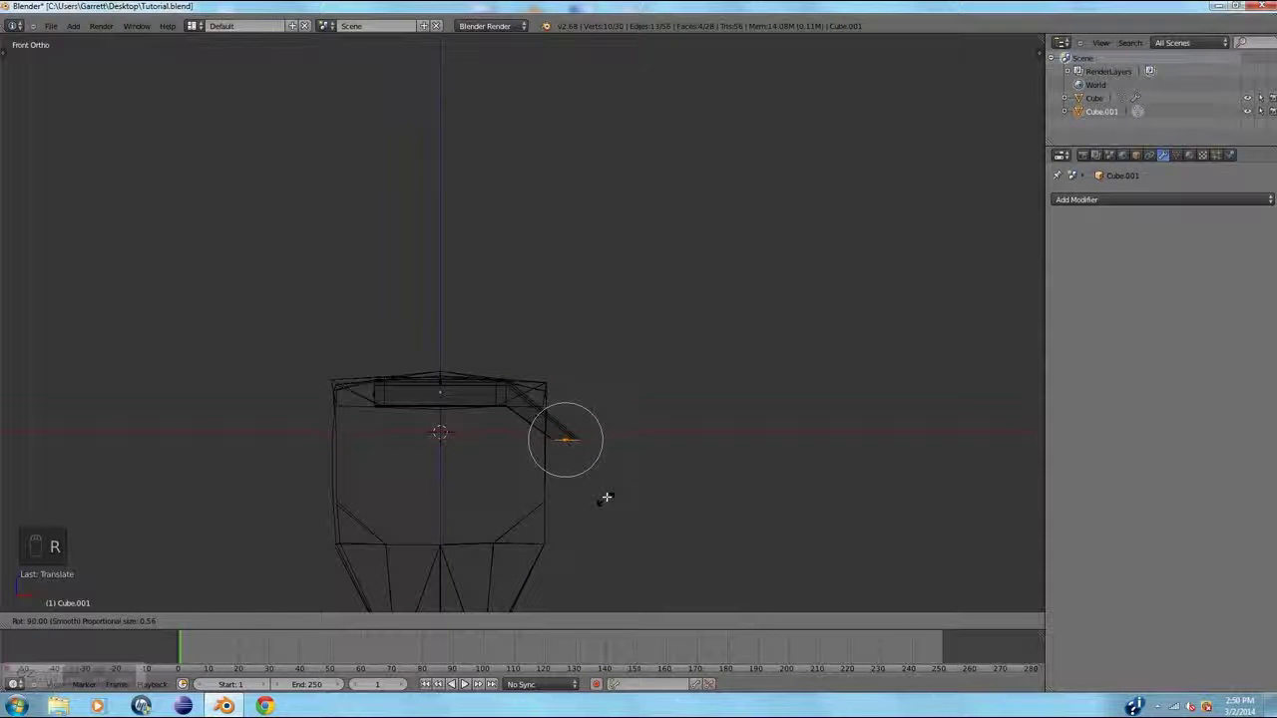
{"action": "left_click", "coordinate": [611, 484]}
In solid shading, raise the extruded end slightly in the front view and adjust its tilt at the island's edge
{"action": "mouse_move", "coordinate": [610, 476]}
{"action": "middle_mouse_down"}
{"action": "mouse_move", "coordinate": [533, 502]}
{"action": "mouse_move", "coordinate": [501, 495]}
{"action": "mouse_move", "coordinate": [559, 508]}
{"action": "mouse_move", "coordinate": [573, 490]}
{"action": "middle_mouse_up"}
{"action": "key", "text": "z"}
{"action": "key", "text": "g"}
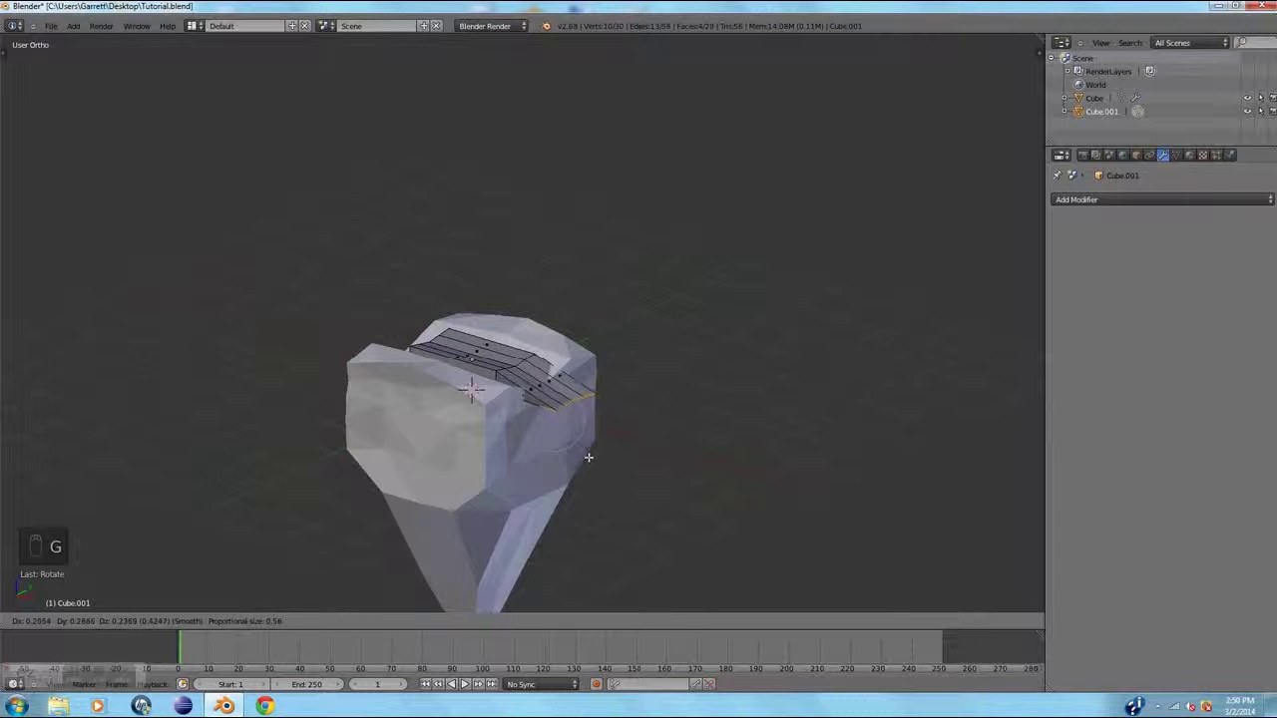
{"action": "right_click", "coordinate": [578, 450]}
{"action": "key", "text": "KP_1"}
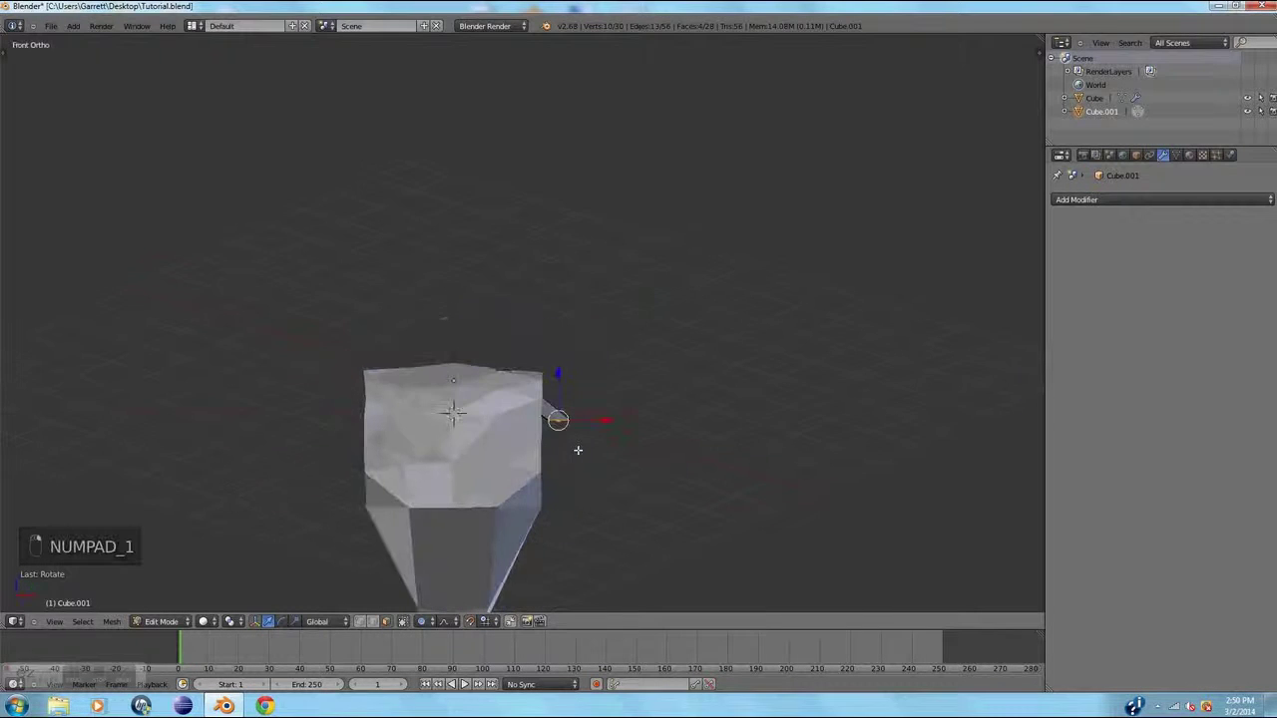
{"action": "key", "text": "g"}
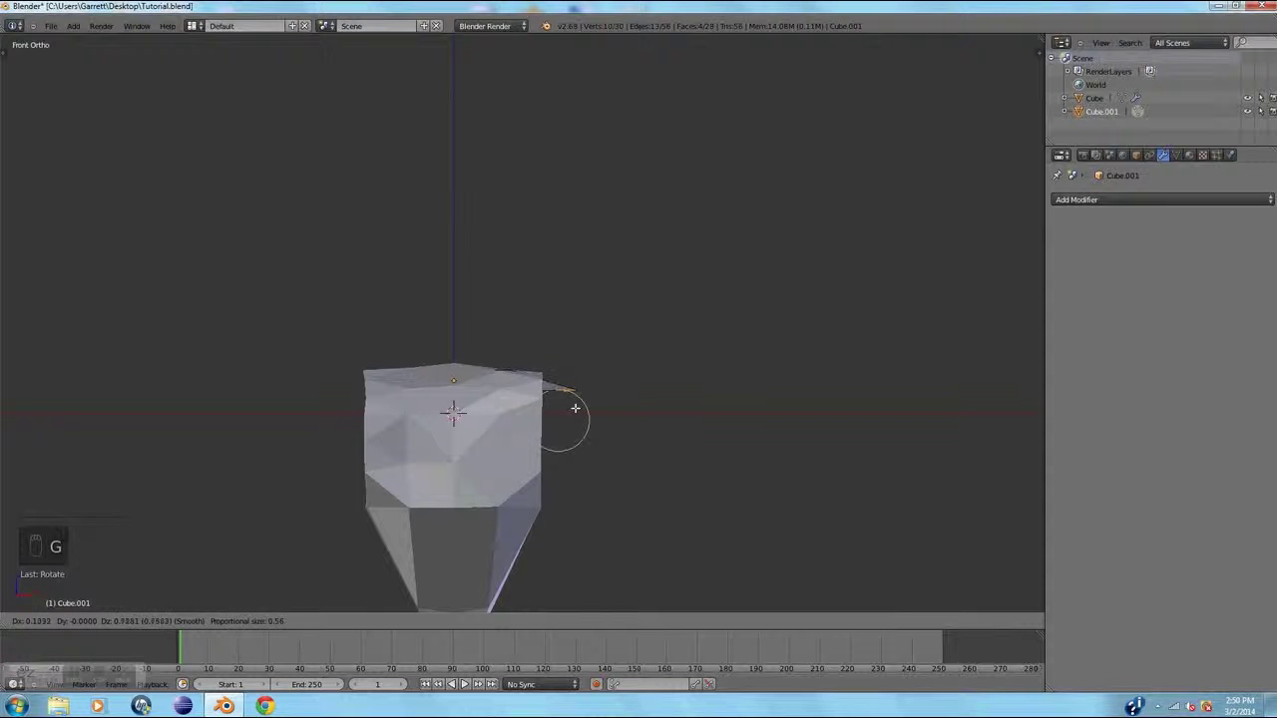
{"action": "left_click", "coordinate": [575, 418]}
{"action": "key", "text": "r"}
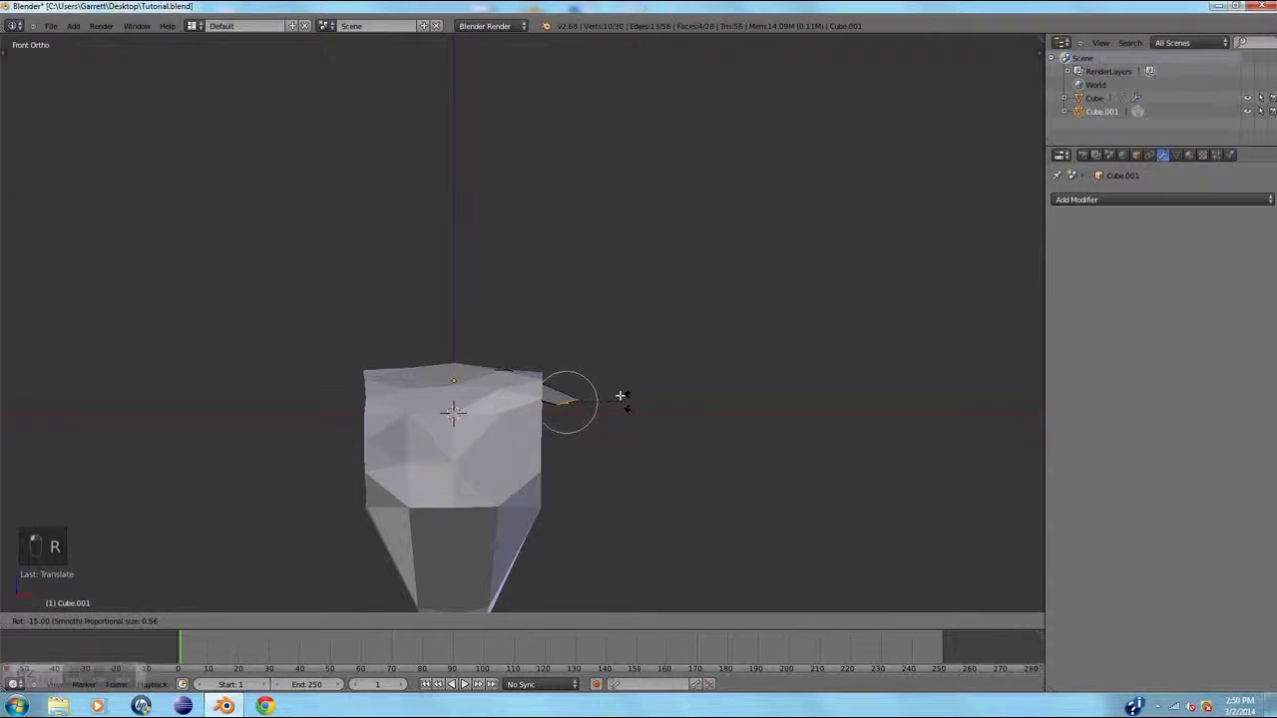
{"action": "left_click", "coordinate": [607, 429]}
Raise the extruded end about 0.12 units in the right side view
{"action": "middle_click_drag", "start_coordinate": [605, 436], "coordinate": [511, 498]}
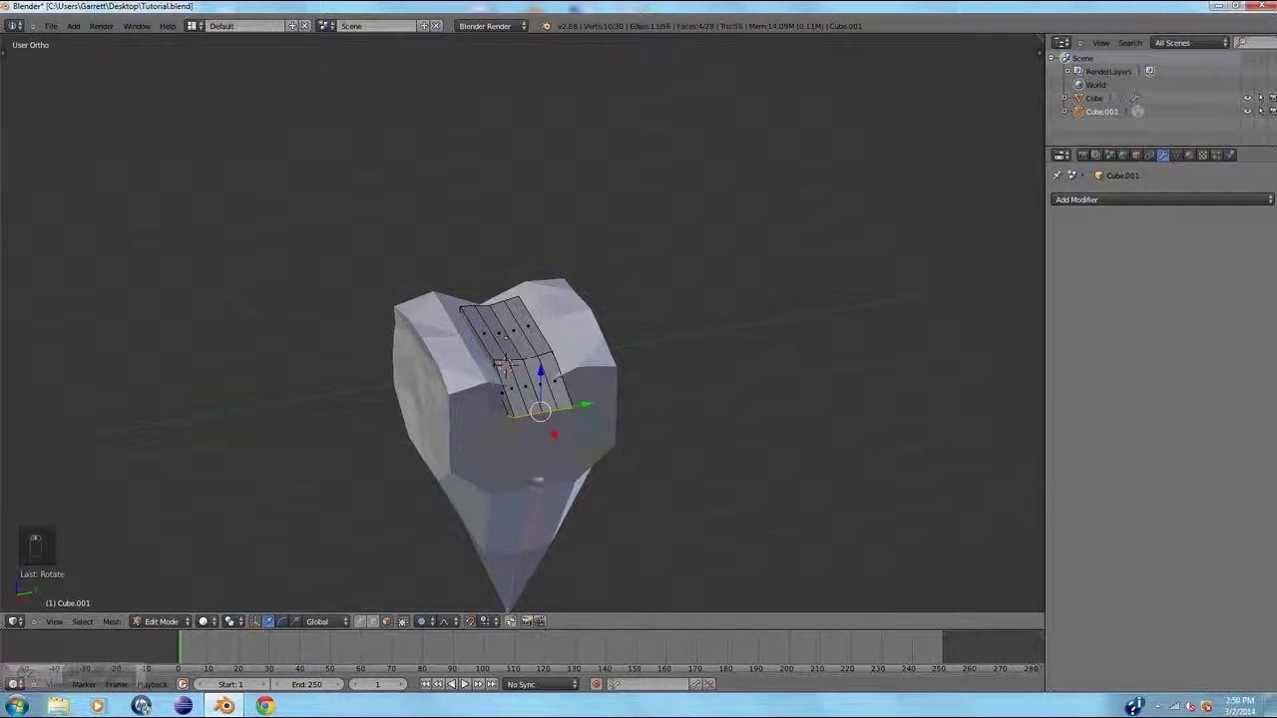
{"action": "key", "text": "KP_3"}
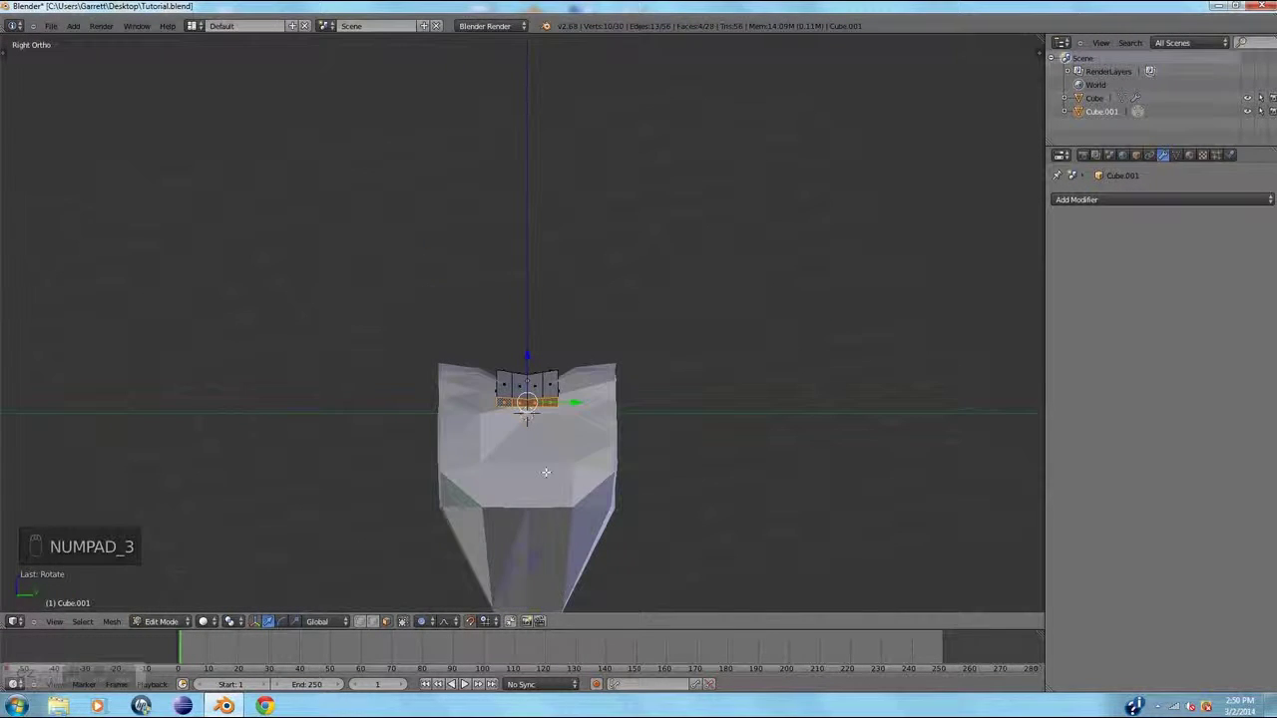
{"action": "key", "text": "g"}
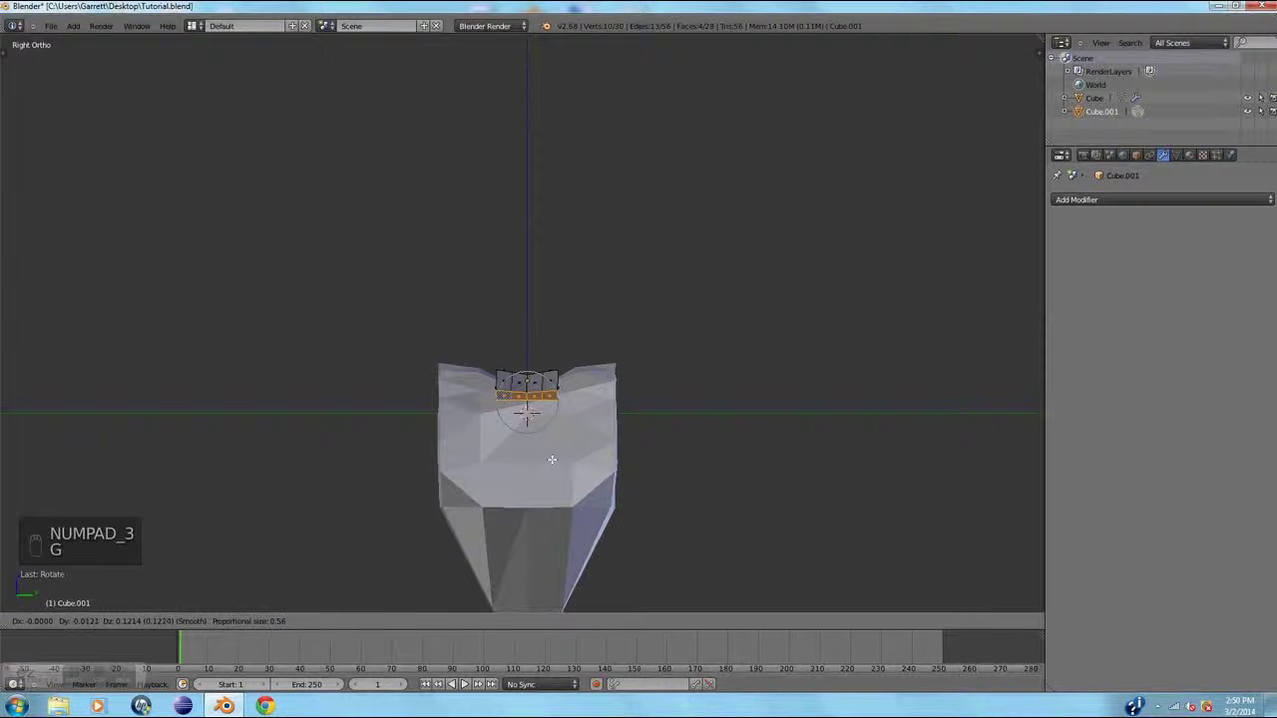
{"action": "left_click", "coordinate": [552, 460]}
Extrude the end faces again in the front view, down and outward beside the island
{"action": "key", "text": "KP_1"}
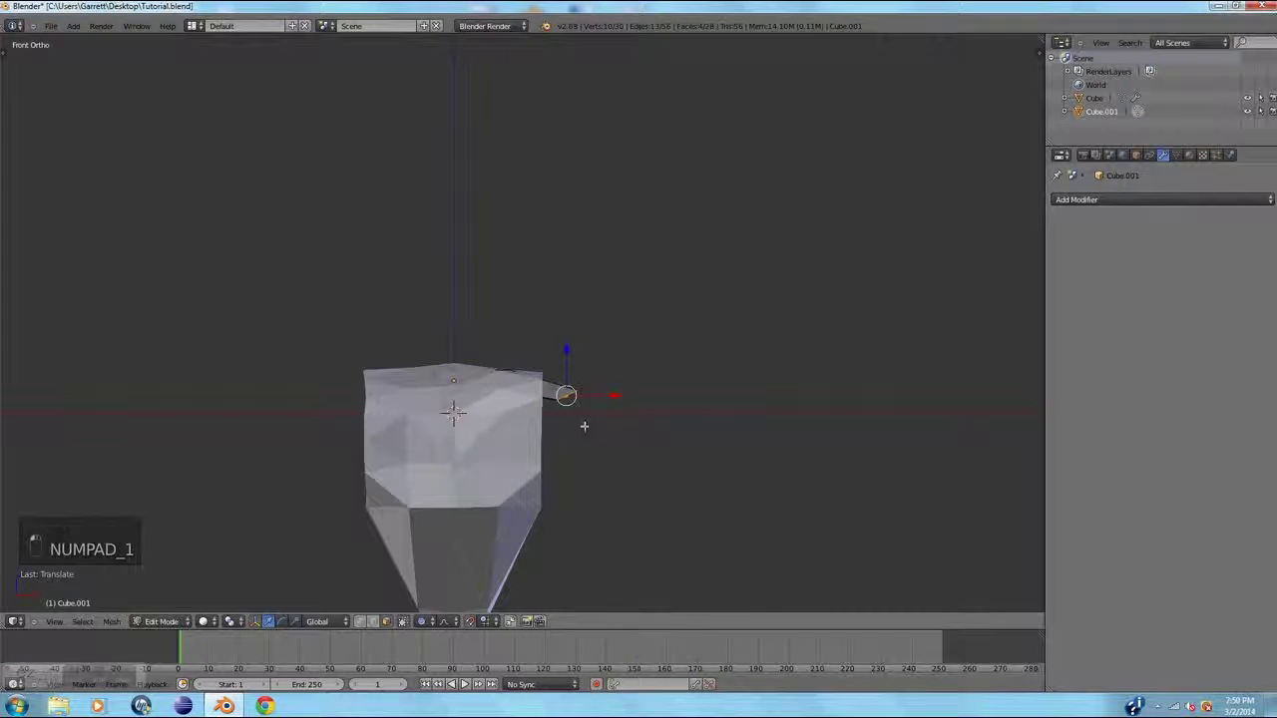
{"action": "key", "text": "e"}
{"action": "left_click", "coordinate": [654, 561]}
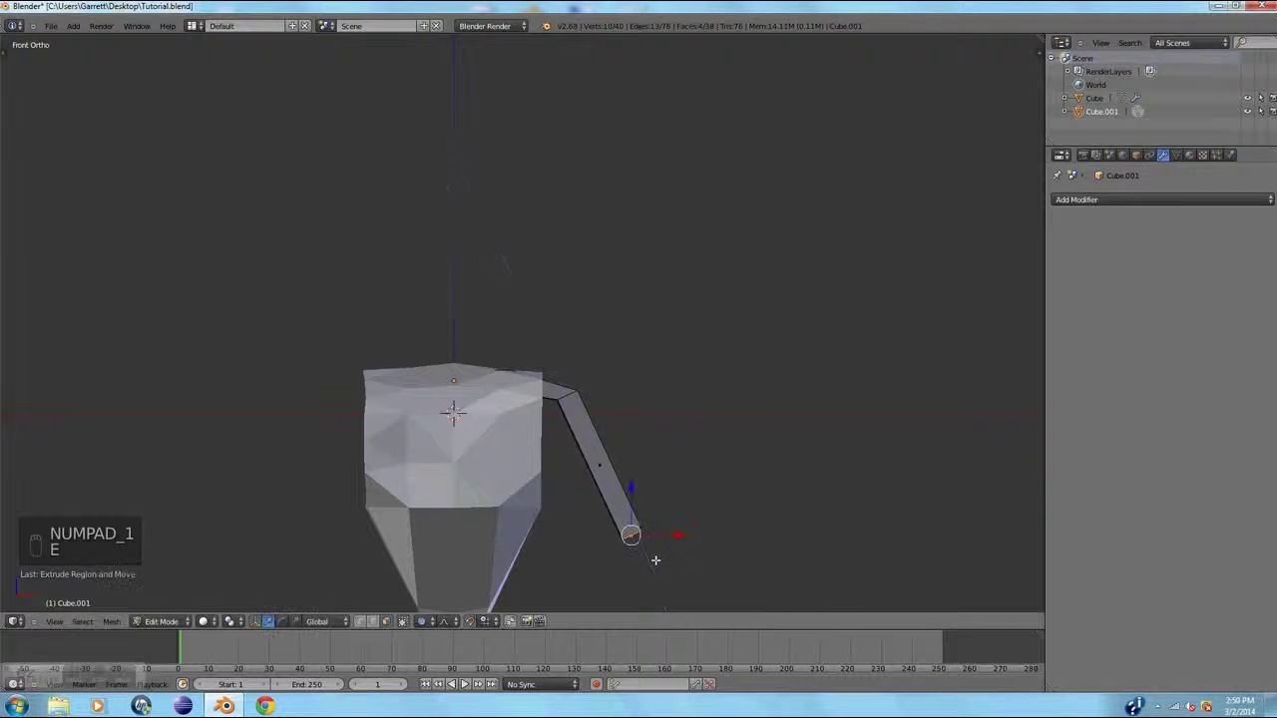
Move the extruded end about 1.2 units inward and 0.8 units down in the front view, and rotate it level so the slab hangs vertically
{"action": "scroll", "coordinate": [663, 529], "scroll_direction": "down", "scroll_amount": 4}
{"action": "key", "text": "g"}
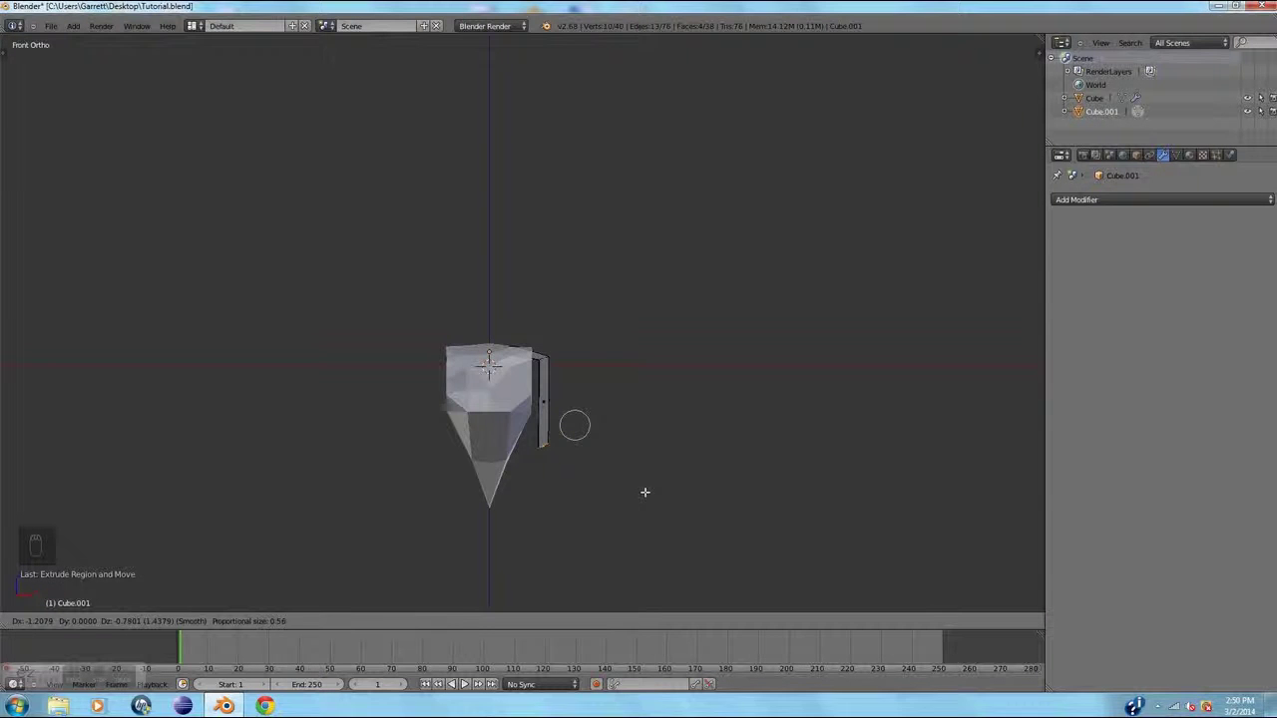
{"action": "left_click", "coordinate": [644, 492]}
{"action": "scroll", "coordinate": [658, 430], "scroll_direction": "down", "scroll_amount": 3}
{"action": "key", "text": "r"}
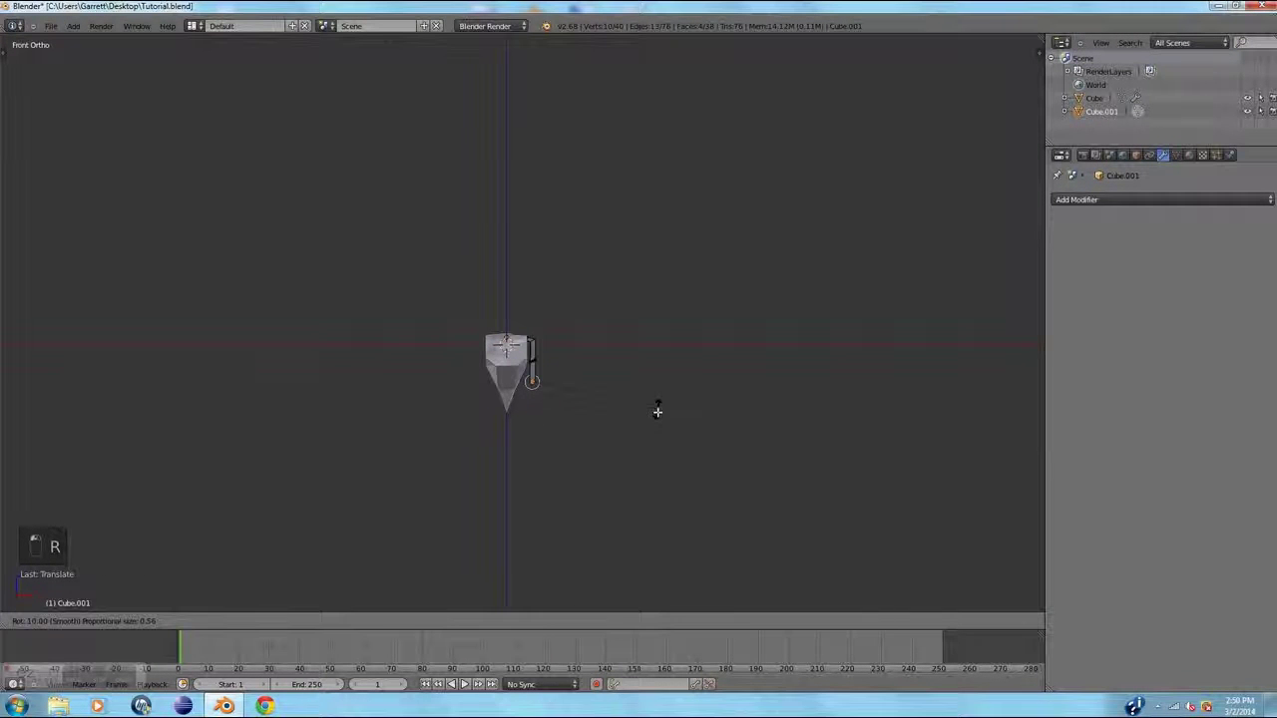
{"action": "left_click", "coordinate": [643, 454]}
{"action": "scroll", "coordinate": [608, 427], "scroll_direction": "down", "scroll_amount": 3}
{"action": "scroll", "coordinate": [608, 427], "scroll_direction": "up", "scroll_amount": 5}
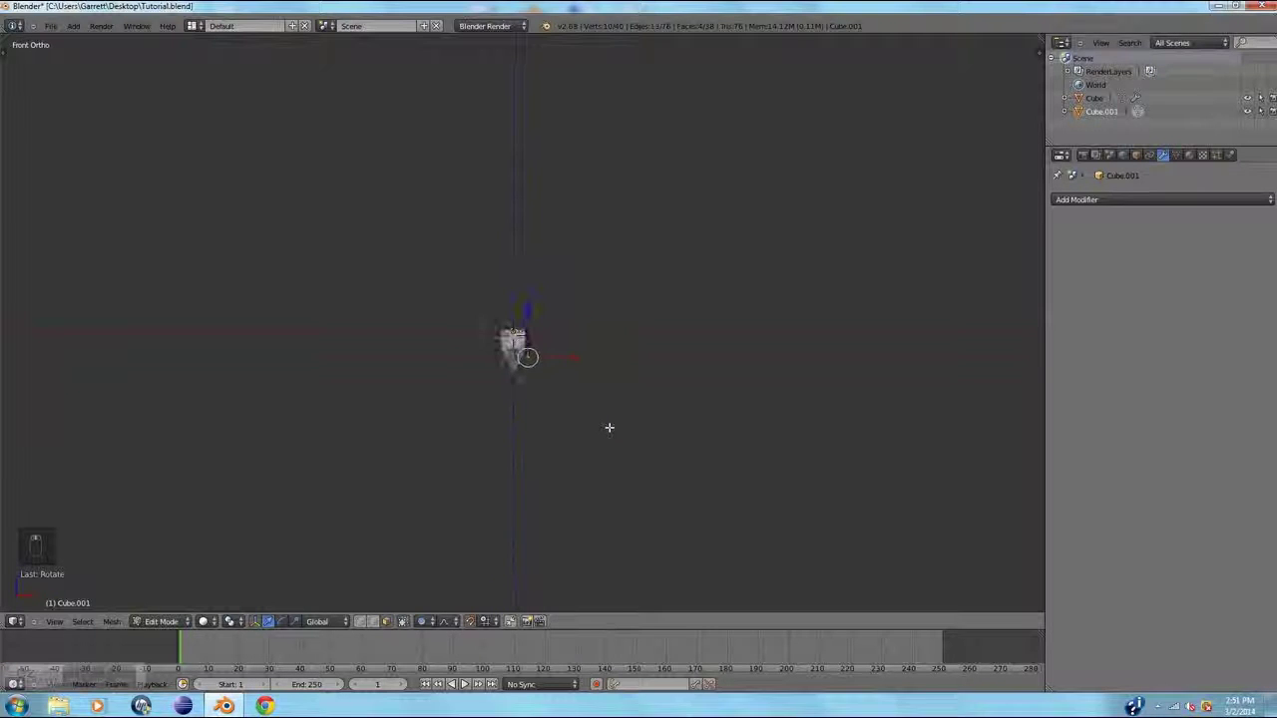
Select the end faces on the slab's opposite side and extrude them outward past the island's edge in the wireframe back view
{"action": "middle_click_drag", "start_coordinate": [608, 427], "coordinate": [664, 456]}
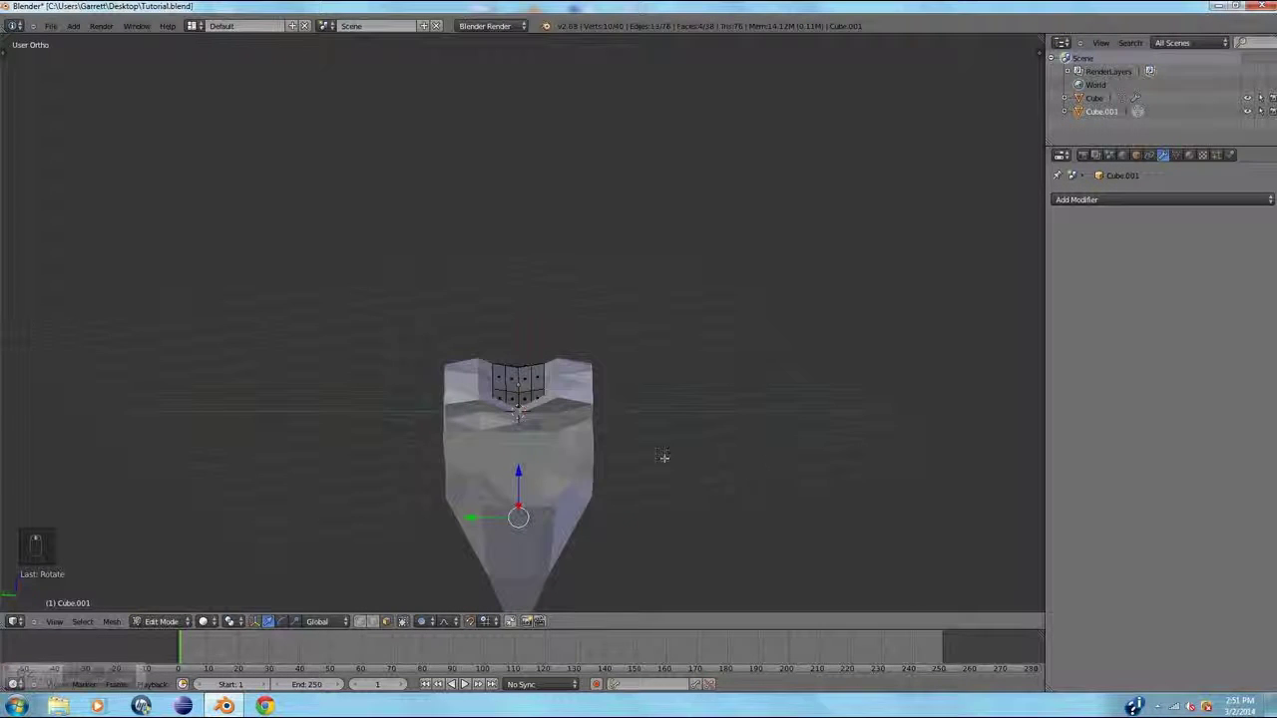
{"action": "key", "text": "a"}
{"action": "right_click", "coordinate": [511, 397]}
{"action": "right_click", "coordinate": [524, 397]}
{"action": "right_click", "coordinate": [537, 397]}
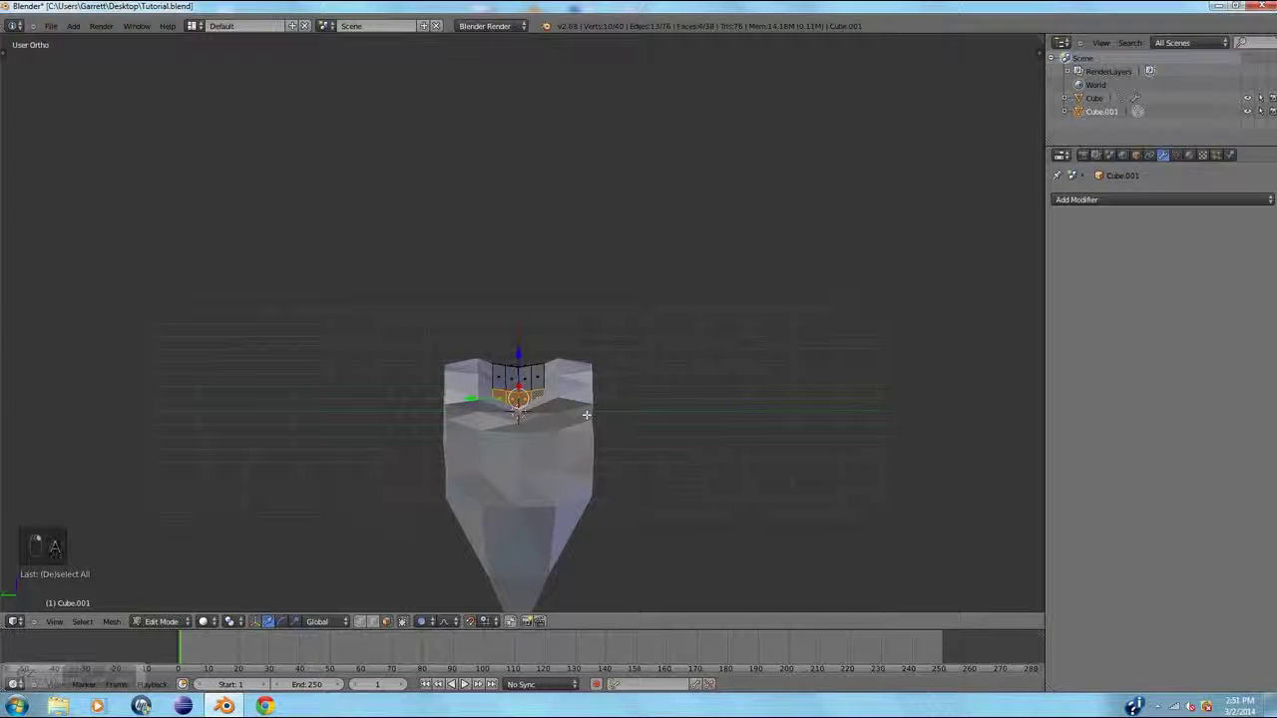
{"action": "key", "text": "KP_3"}
{"action": "key", "text": "KP_1"}
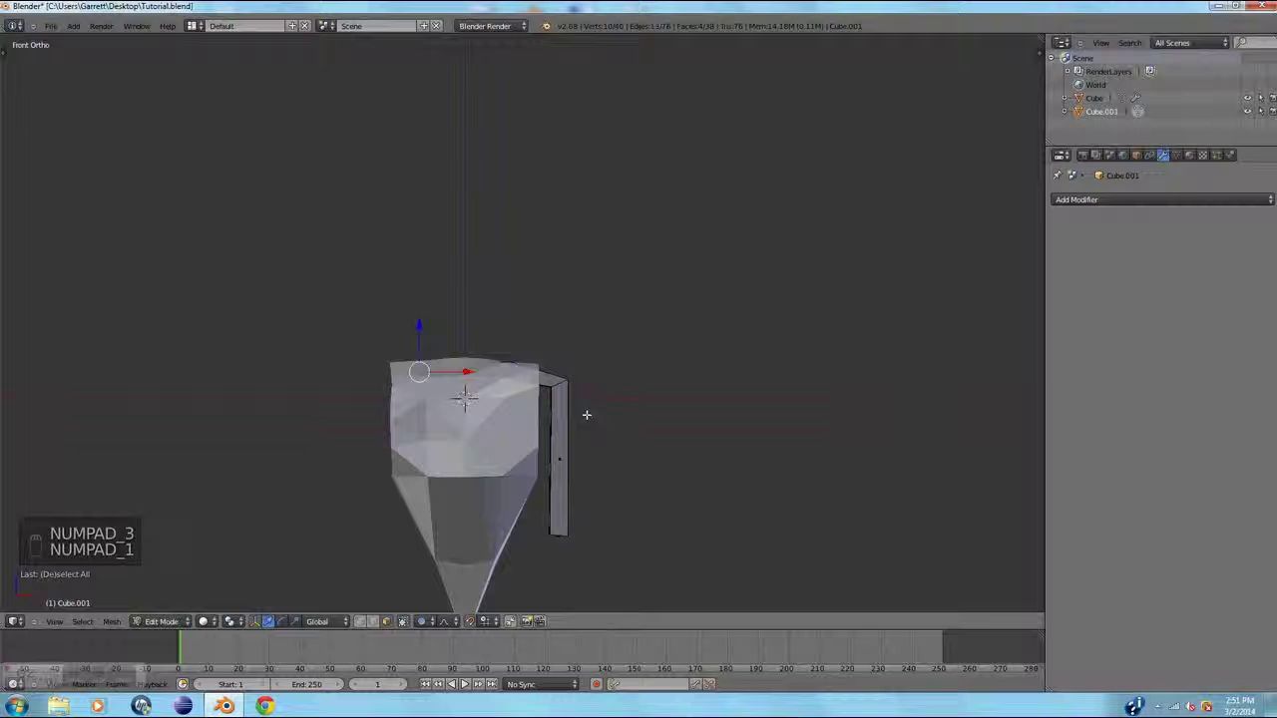
{"action": "key", "text": "ctrl+KP_1"}
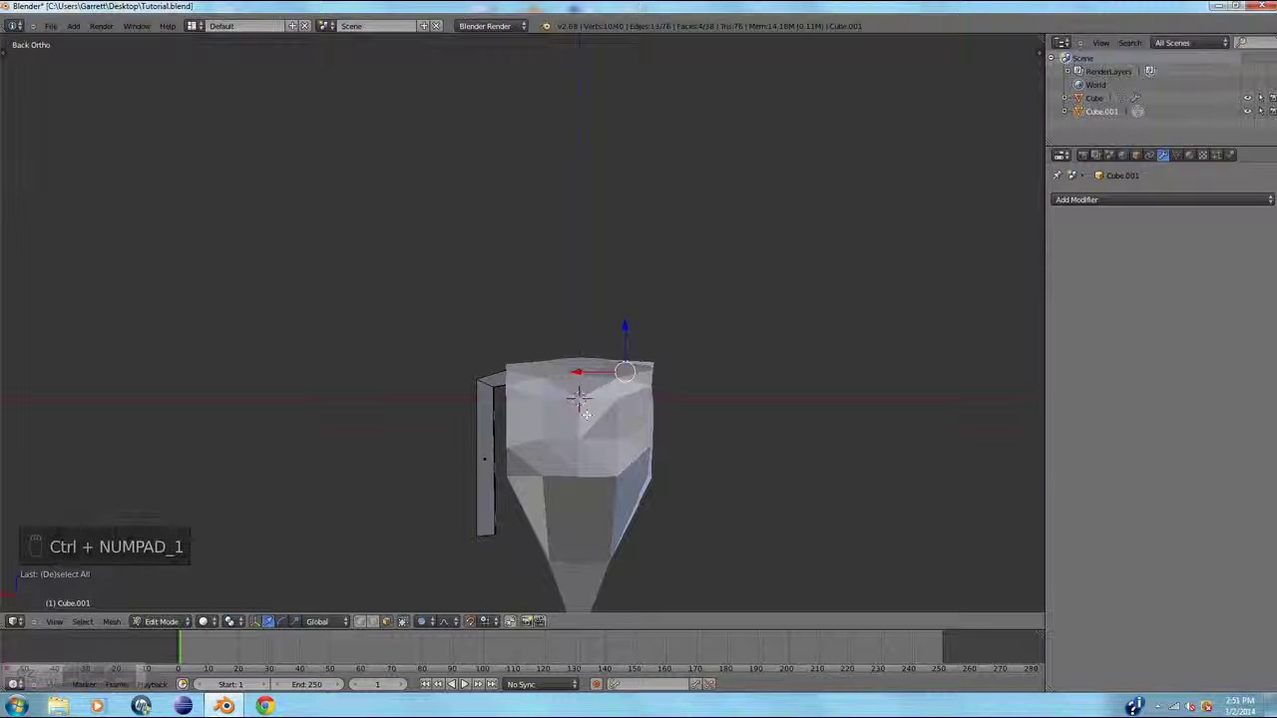
{"action": "key", "text": "z"}
{"action": "scroll", "coordinate": [625, 403], "scroll_direction": "up", "scroll_amount": 3}
{"action": "middle_click_drag", "start_coordinate": [629, 376], "coordinate": [473, 319], "text": "shift"}
{"action": "key", "text": "e"}
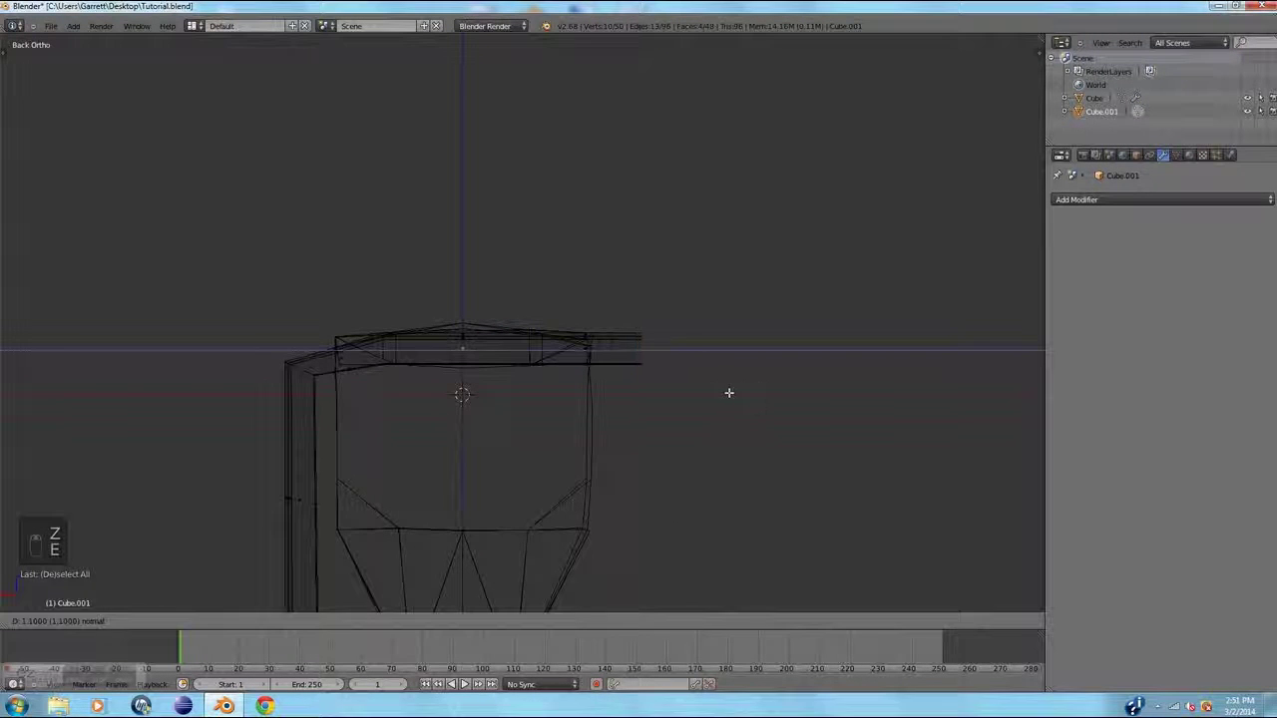
{"action": "left_click", "coordinate": [794, 383]}
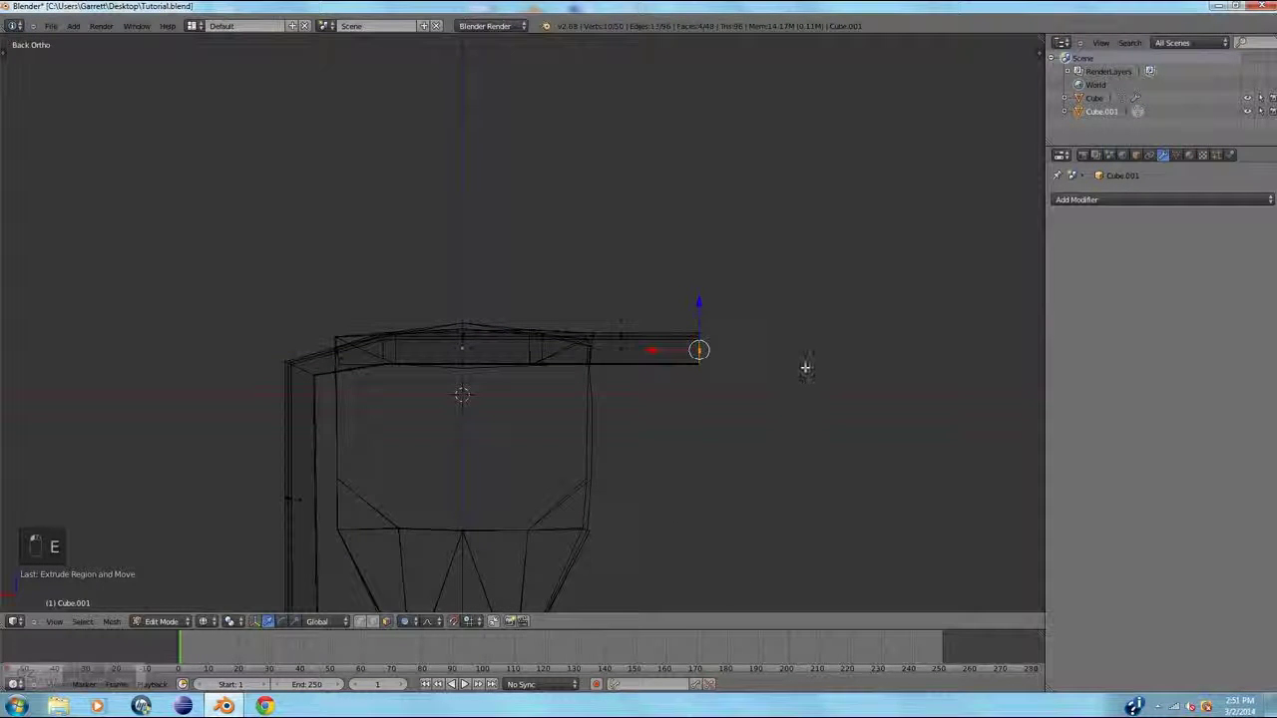
Move the new end inward and slightly down, close to the island's edge, and rotate it to tilt diagonally downward
{"action": "key", "text": "g"}
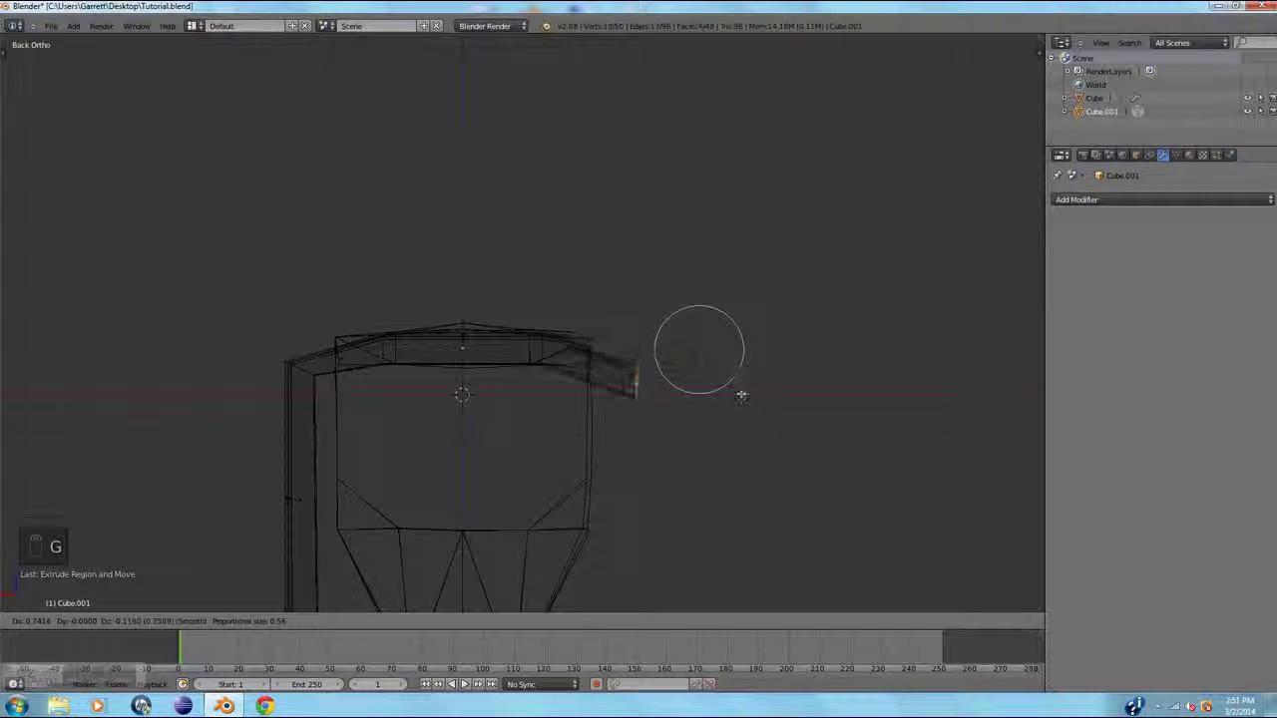
{"action": "left_click", "coordinate": [733, 376]}
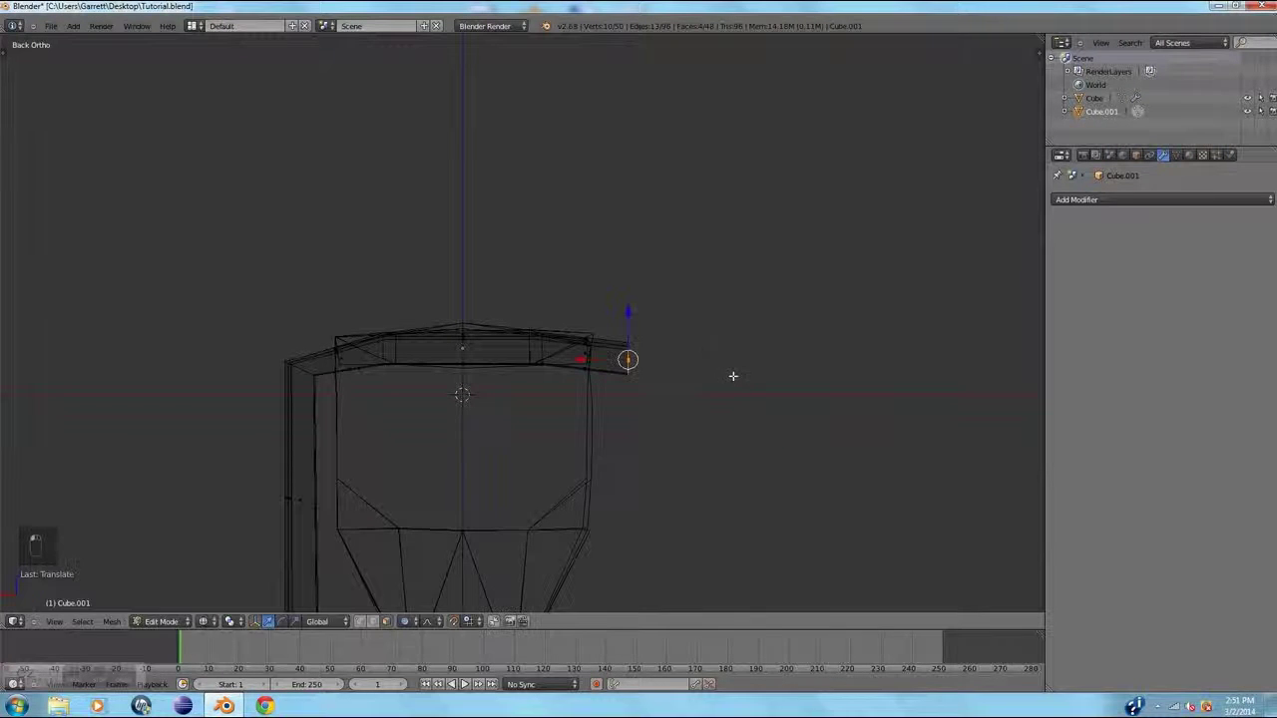
{"action": "key", "text": "r"}
{"action": "left_click", "coordinate": [736, 460]}
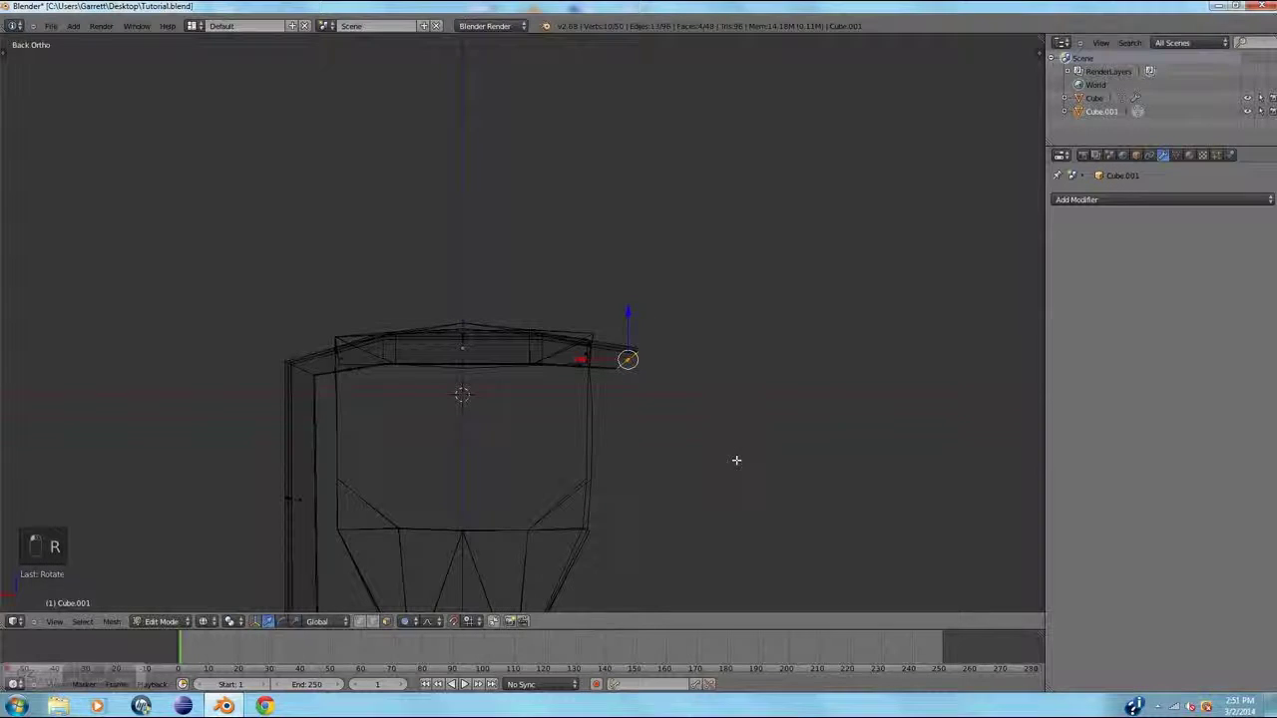
Check the tilted end from several sides, and extrude it down and outward beside the island in the wireframe back view
{"action": "key", "text": "KP_3"}
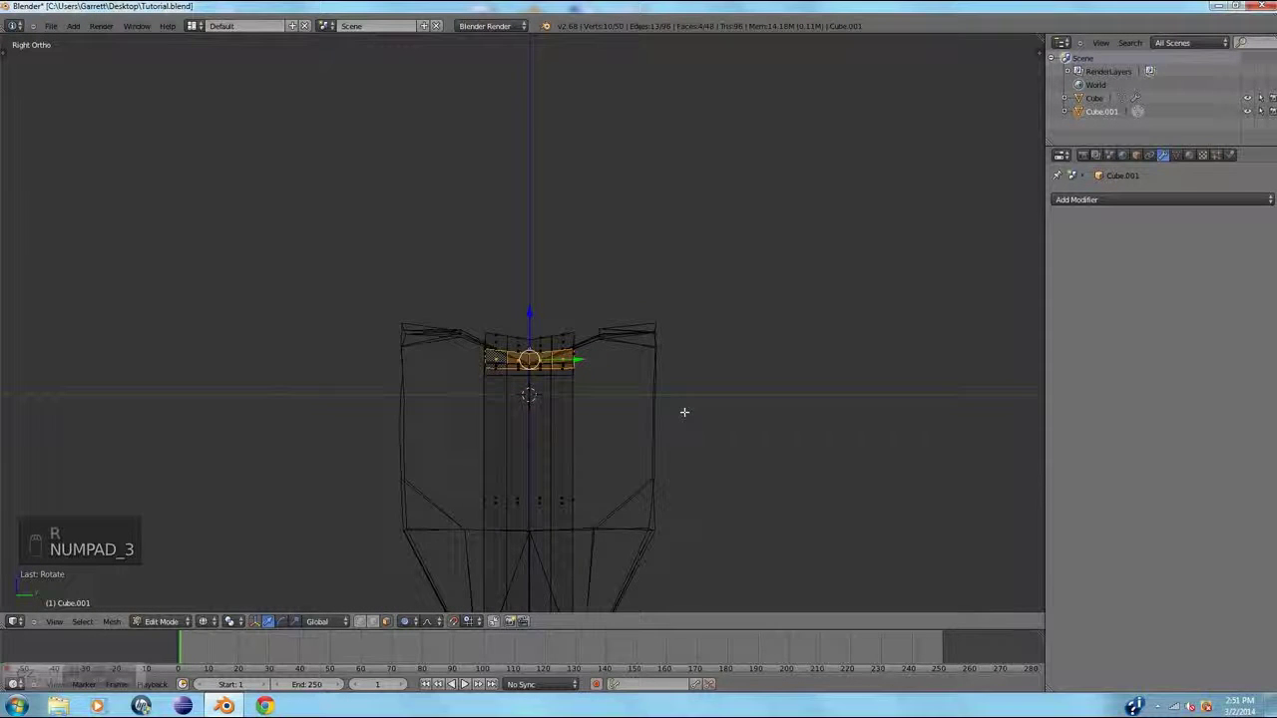
{"action": "key", "text": "z"}
{"action": "mouse_move", "coordinate": [685, 413]}
{"action": "middle_mouse_down"}
{"action": "mouse_move", "coordinate": [685, 502]}
{"action": "mouse_move", "coordinate": [738, 446]}
{"action": "middle_mouse_up"}
{"action": "key", "text": "ctrl+KP_3"}
{"action": "key", "text": "KP_1"}
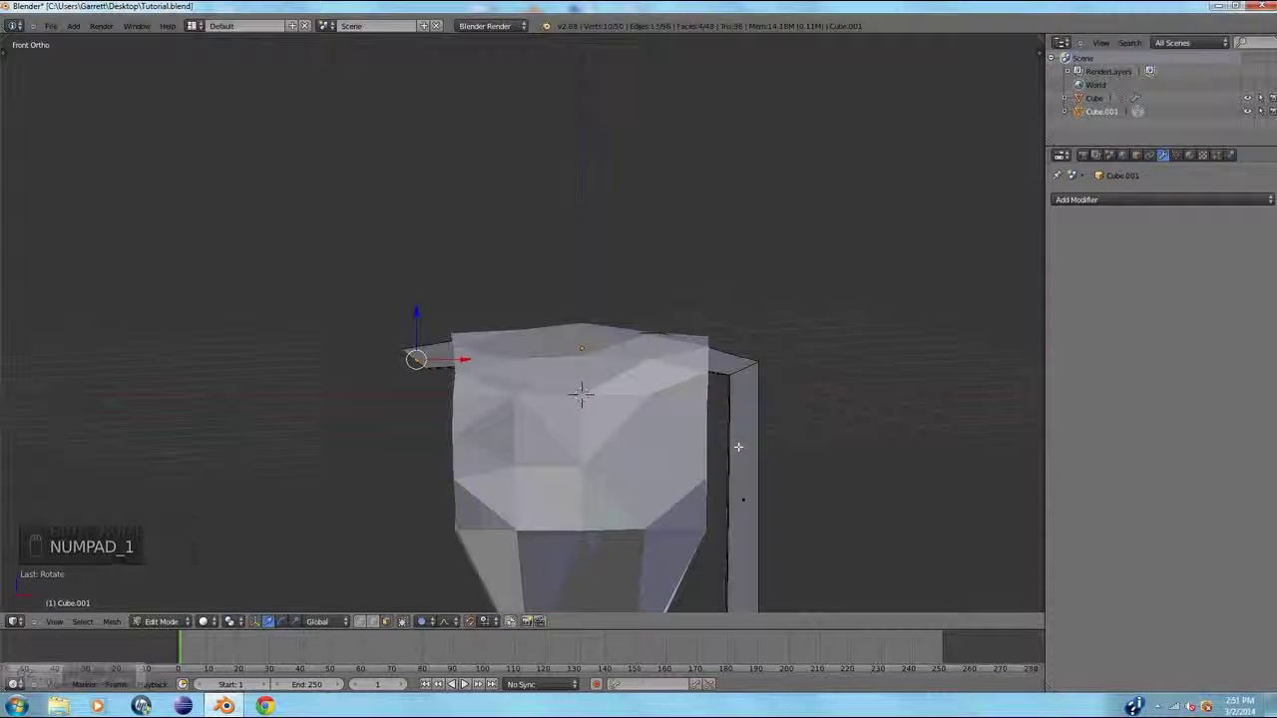
{"action": "key", "text": "ctrl+KP_3"}
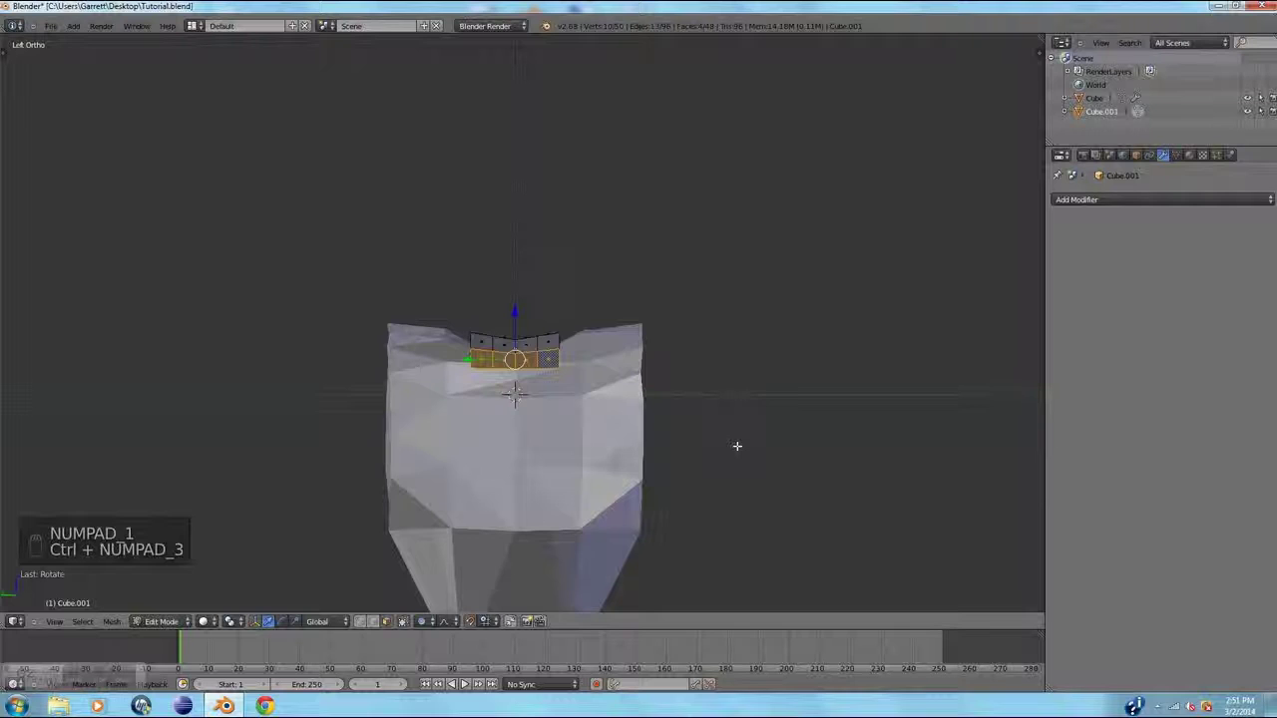
{"action": "key", "text": "ctrl+KP_1"}
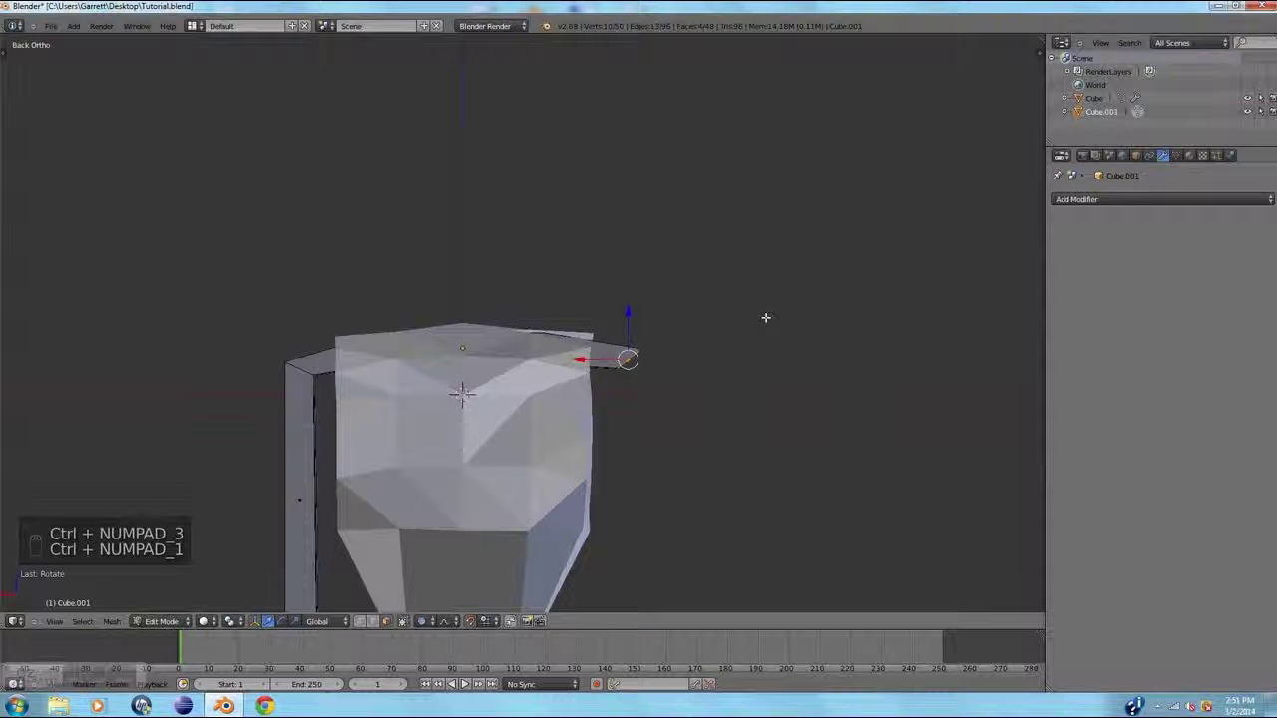
{"action": "key", "text": "z"}
{"action": "scroll", "coordinate": [743, 310], "scroll_direction": "down", "scroll_amount": 4}
{"action": "key", "text": "e"}
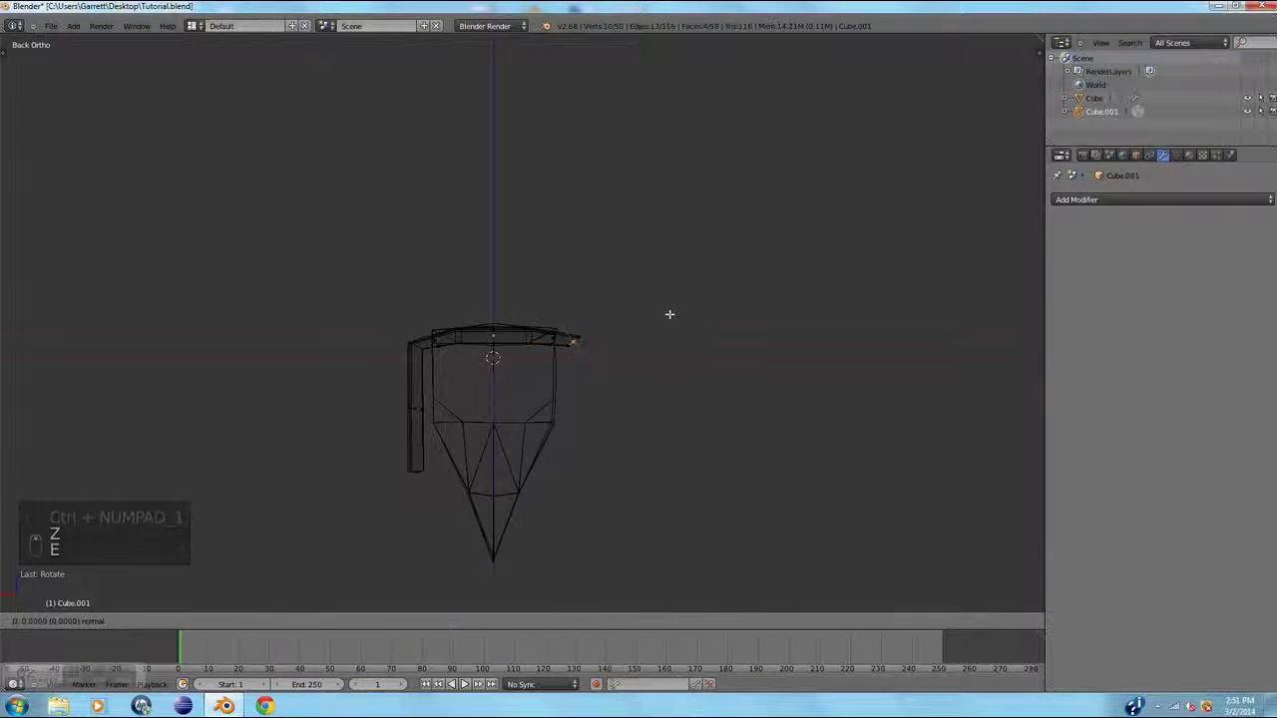
{"action": "left_click", "coordinate": [699, 468]}
Move the lower end inward and rotate it level so this side hangs vertically, matching the slab's other side
{"action": "key", "text": "g"}
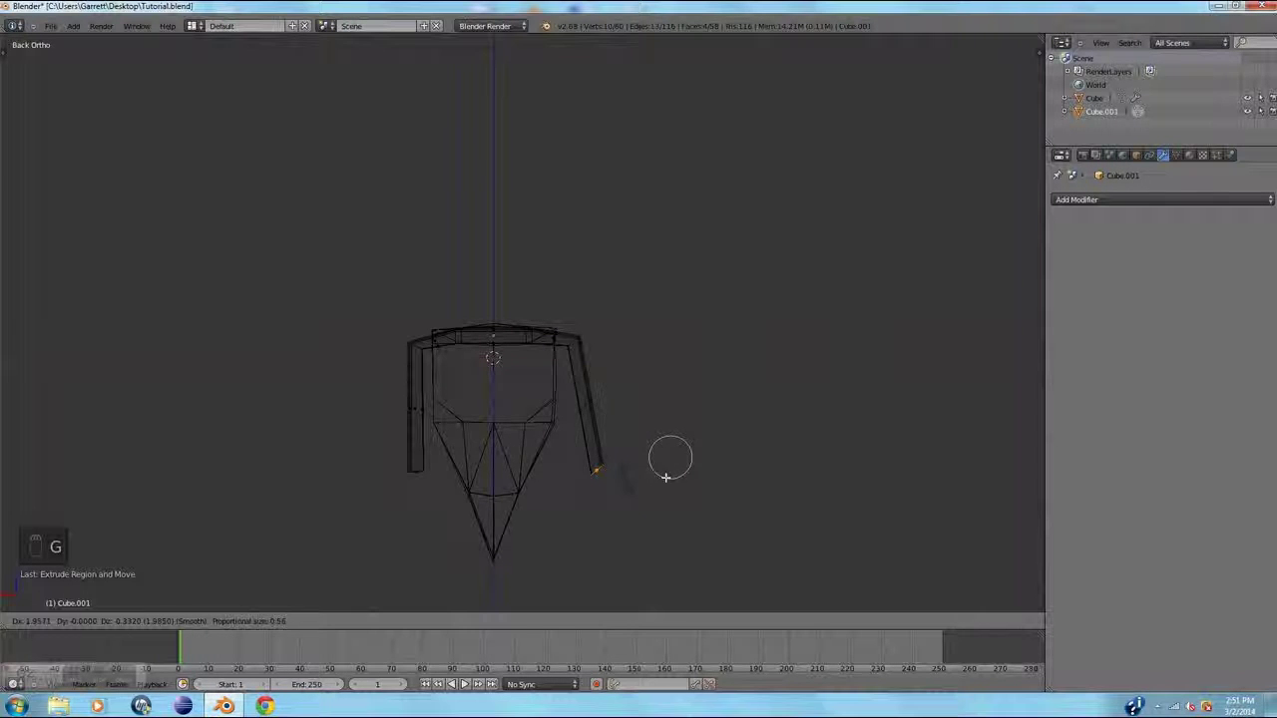
{"action": "left_click", "coordinate": [664, 474]}
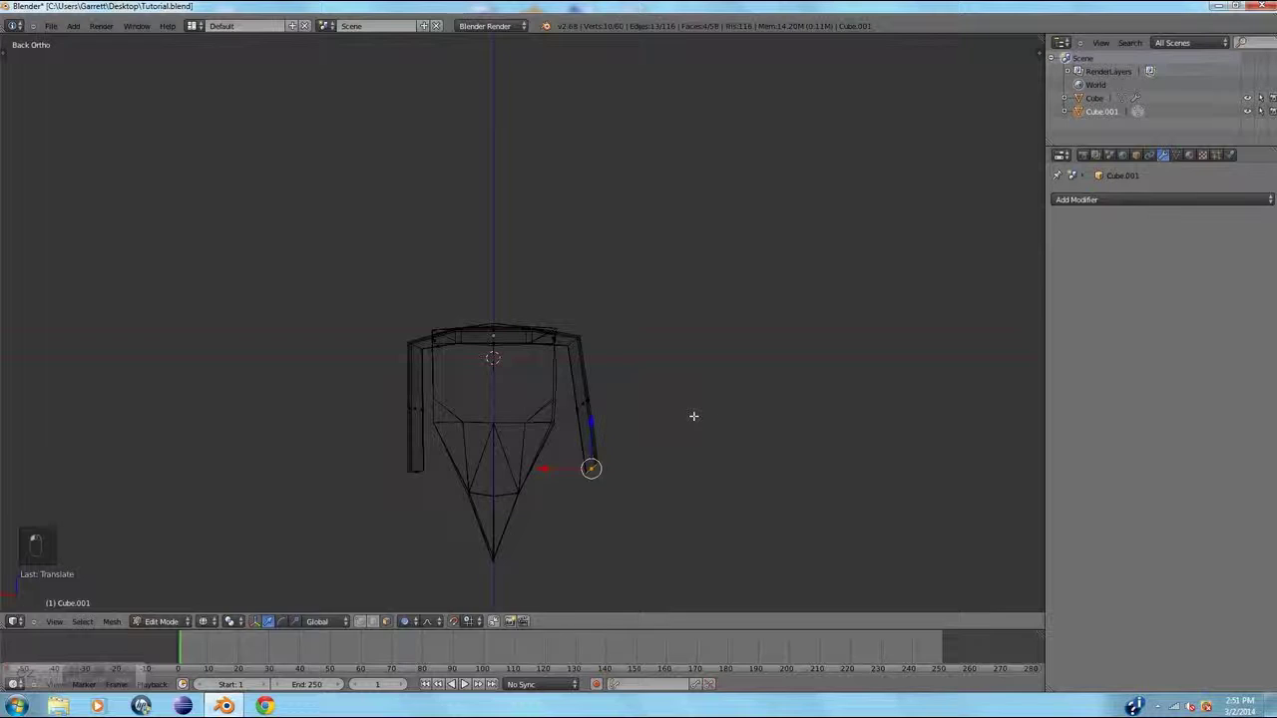
{"action": "key", "text": "r"}
{"action": "left_click", "coordinate": [708, 493]}
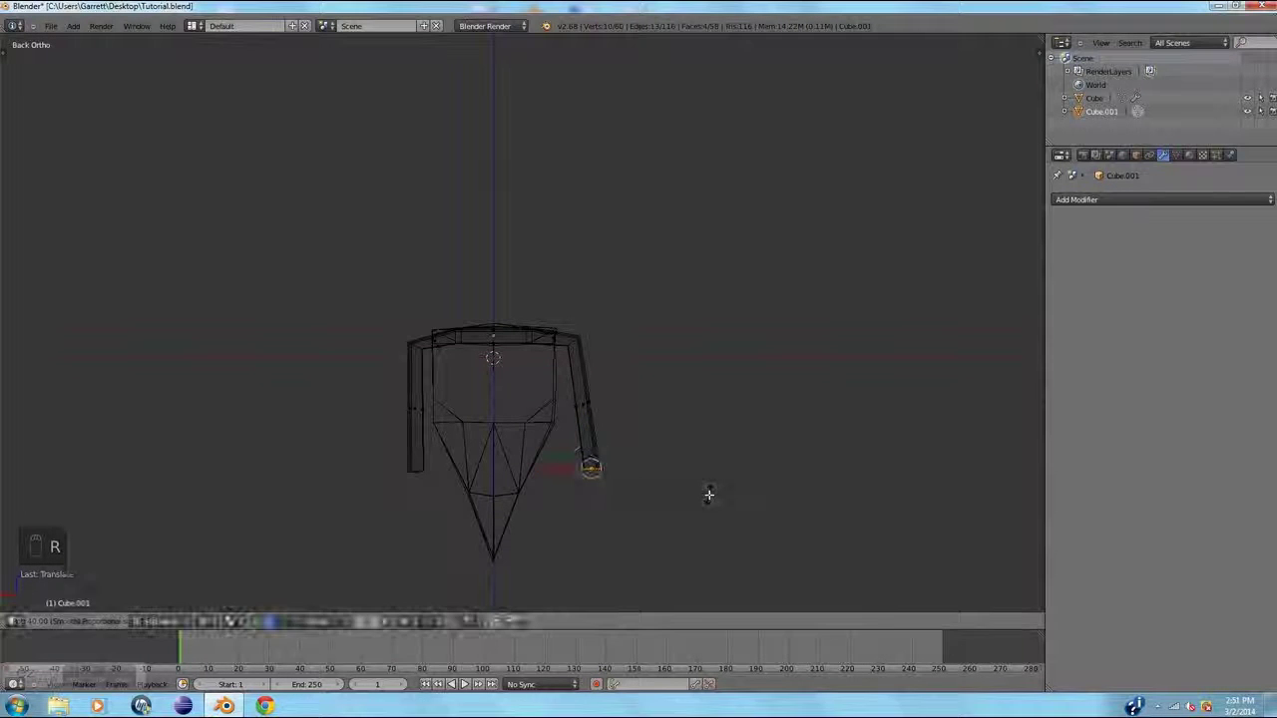
{"action": "key", "text": "g"}
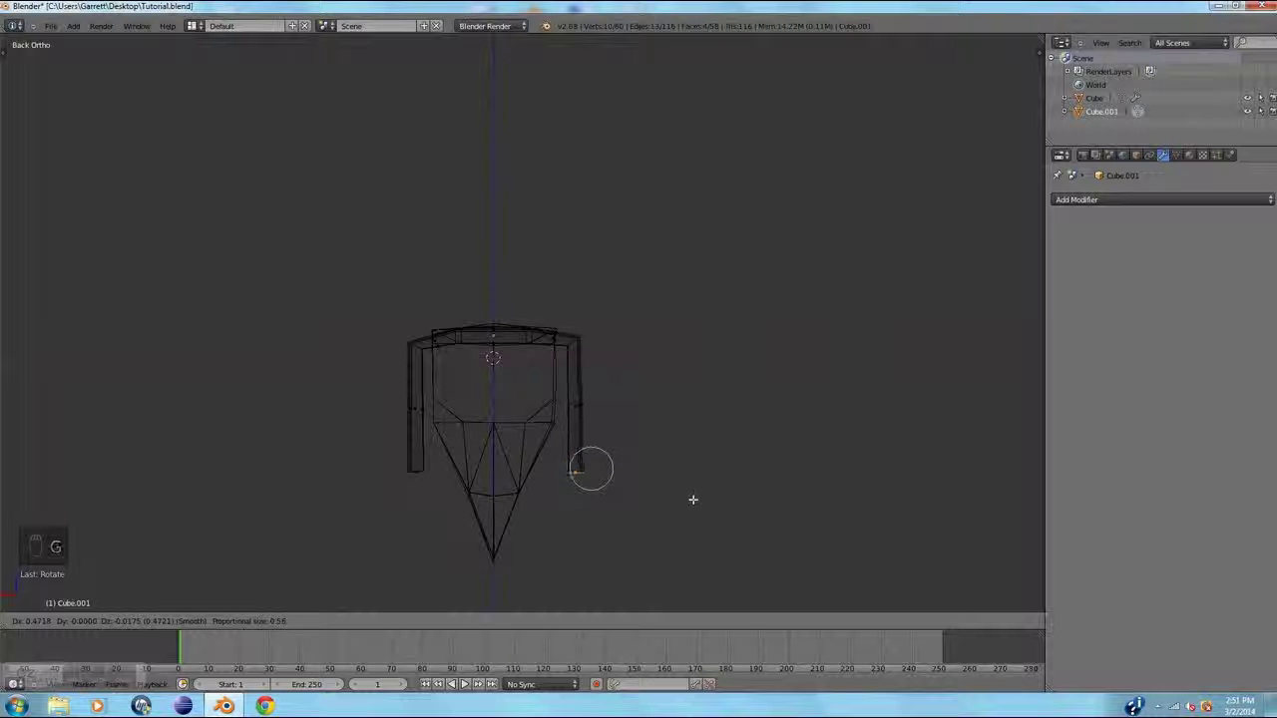
{"action": "left_click", "coordinate": [691, 497]}
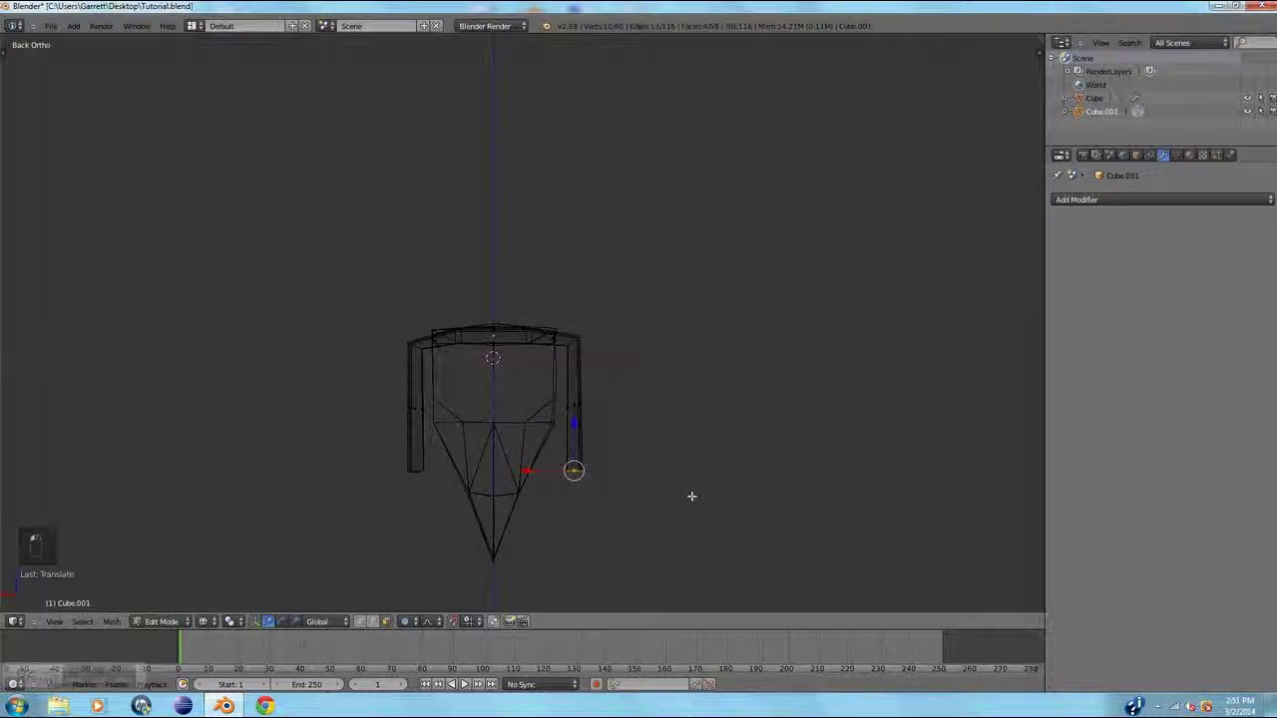
Select the bottom faces of both hanging sides, extrude them far down below the island, and shift the ends to keep them vertical
{"action": "key", "text": "a"}
{"action": "scroll", "coordinate": [677, 483], "scroll_direction": "up", "scroll_amount": 3}
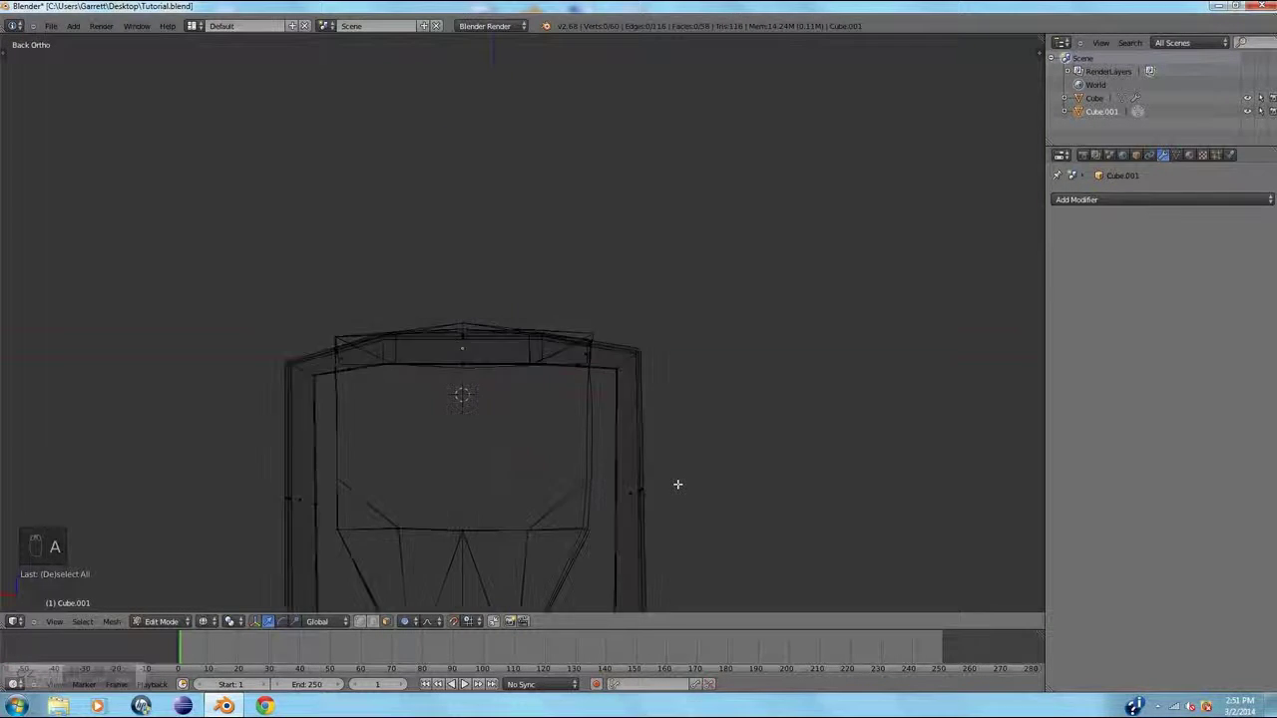
{"action": "mouse_move", "coordinate": [678, 484]}
{"action": "middle_mouse_down"}
{"action": "mouse_move", "coordinate": [578, 508]}
{"action": "mouse_move", "coordinate": [585, 536]}
{"action": "mouse_move", "coordinate": [705, 516]}
{"action": "mouse_move", "coordinate": [733, 417]}
{"action": "middle_mouse_up"}
{"action": "key", "text": "z"}
{"action": "right_click", "coordinate": [421, 407]}
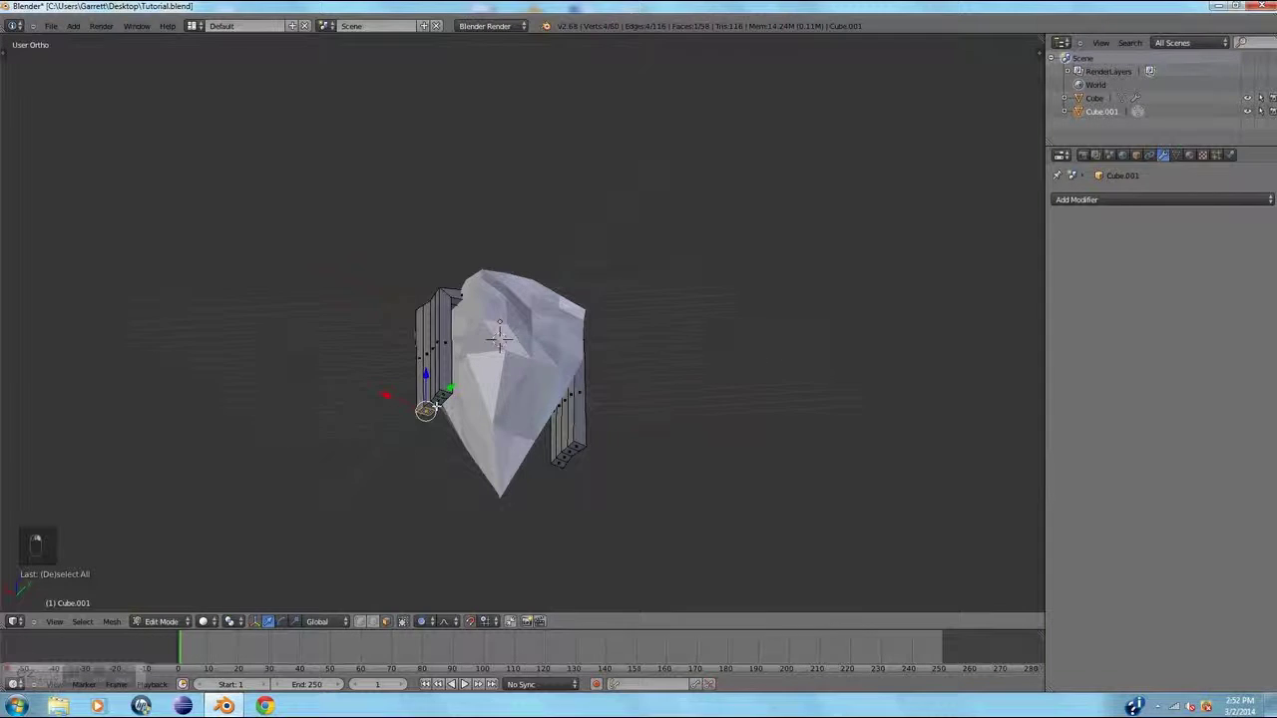
{"action": "right_click", "coordinate": [561, 461], "text": "shift"}
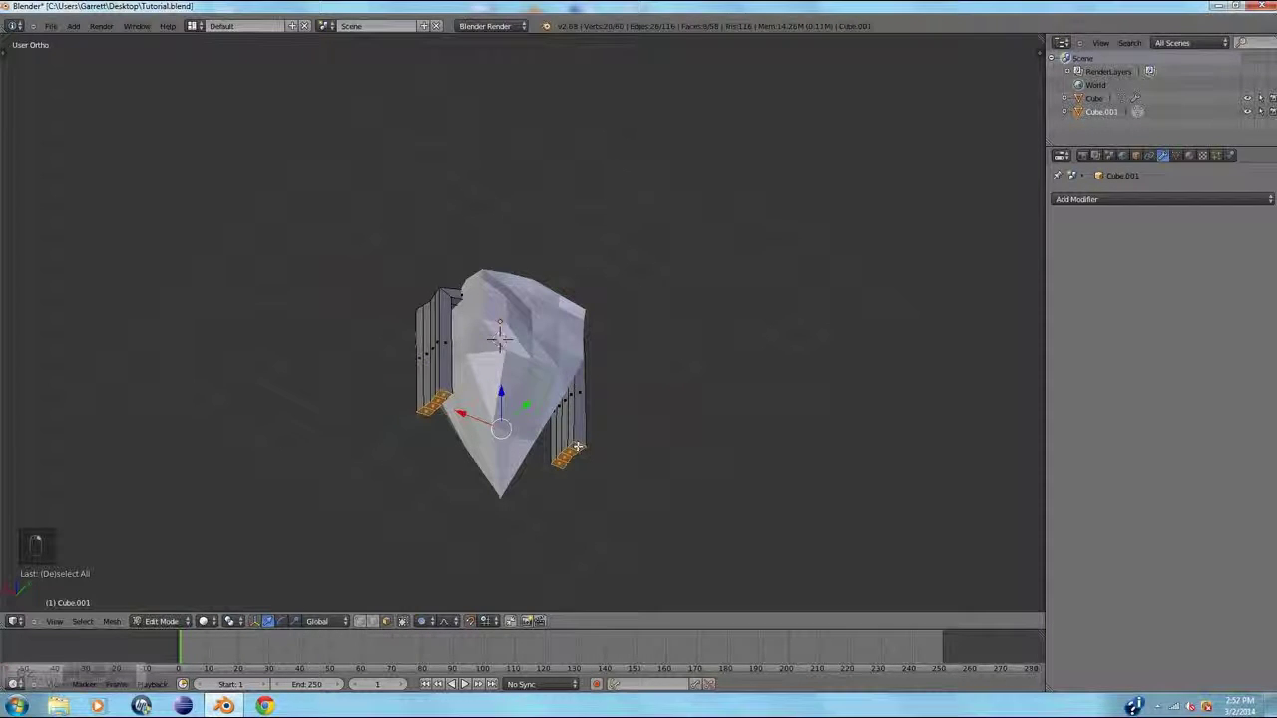
{"action": "key", "text": "ctrl+KP_1"}
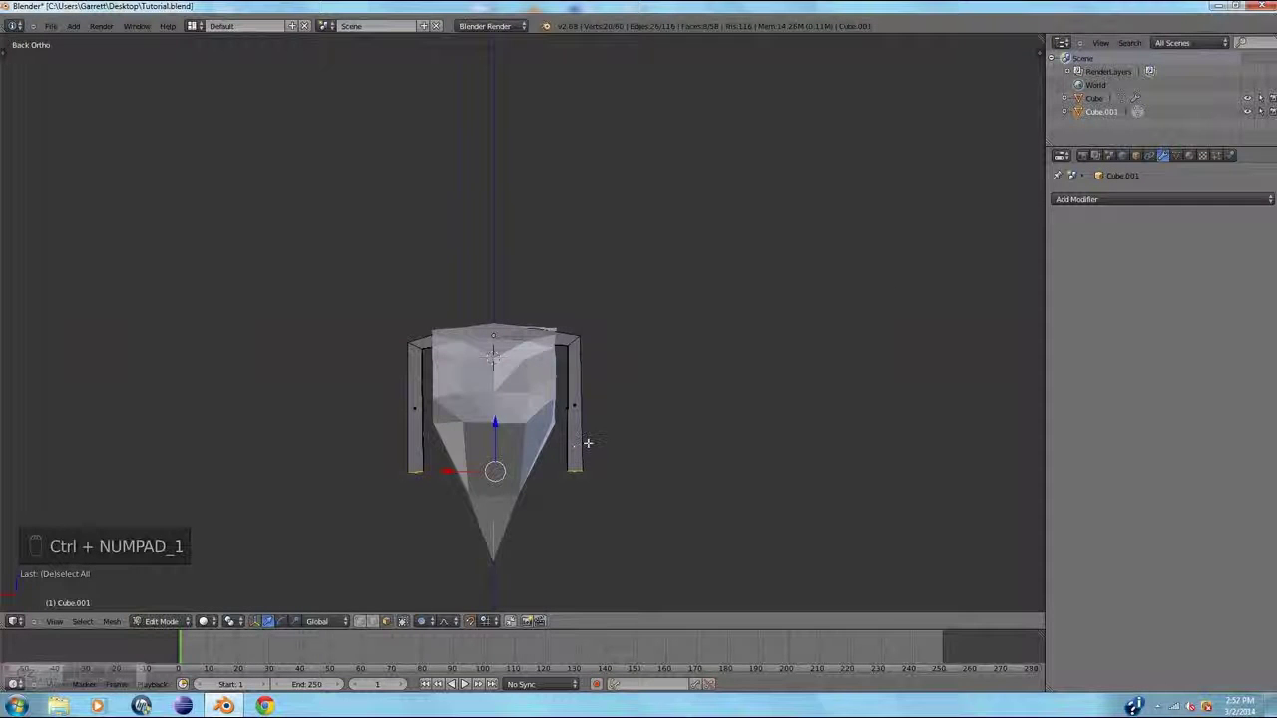
{"action": "scroll", "coordinate": [587, 443], "scroll_direction": "down", "scroll_amount": 5}
{"action": "key", "text": "z"}
{"action": "key", "text": "z"}
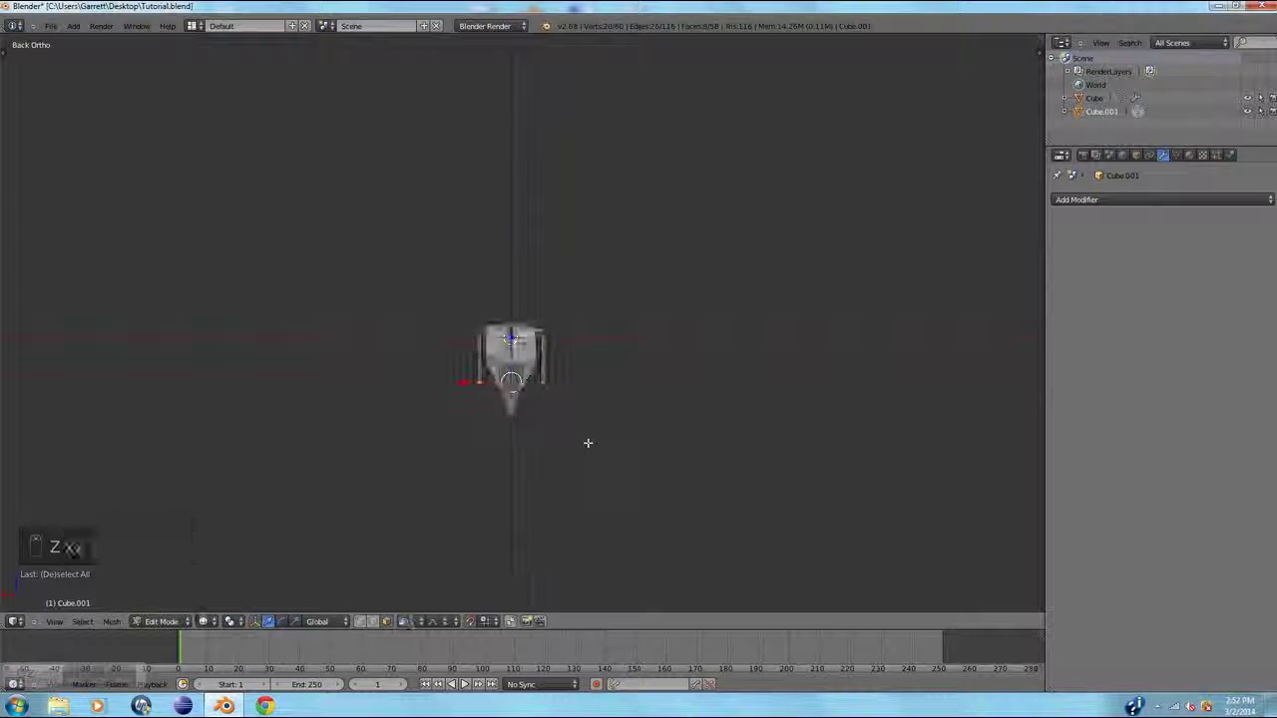
{"action": "key", "text": "e"}
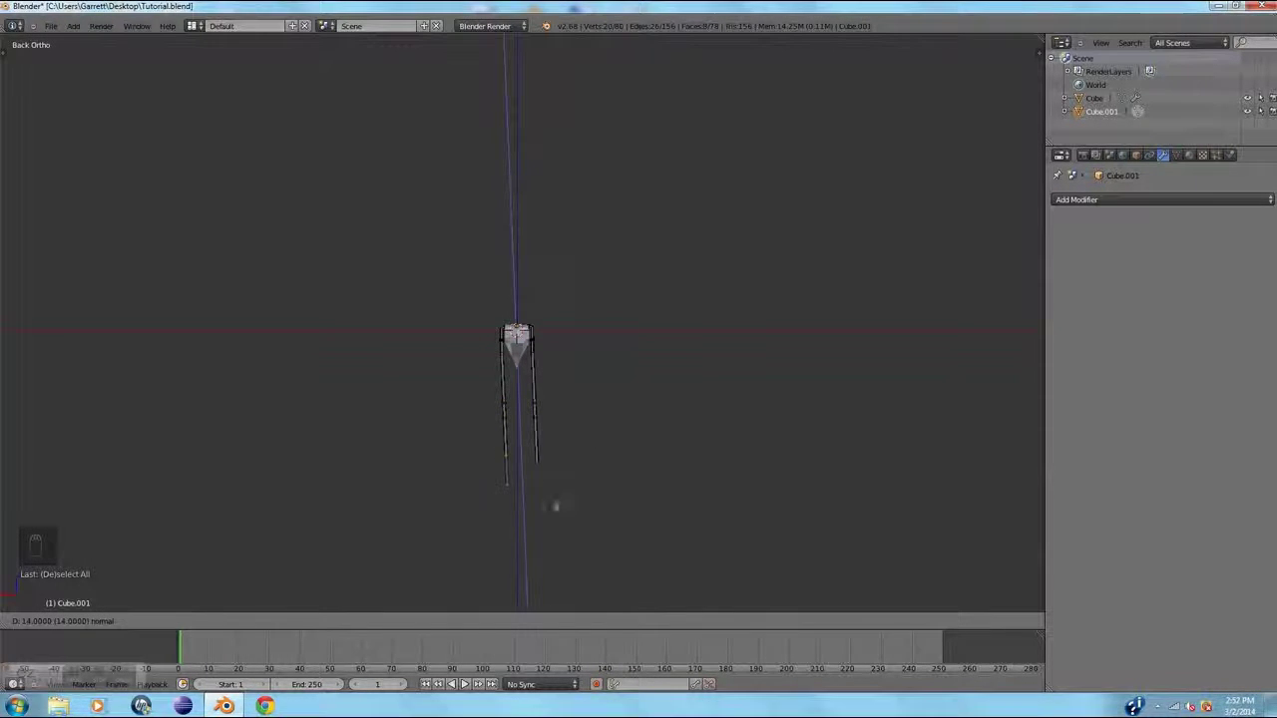
{"action": "key", "text": "g"}
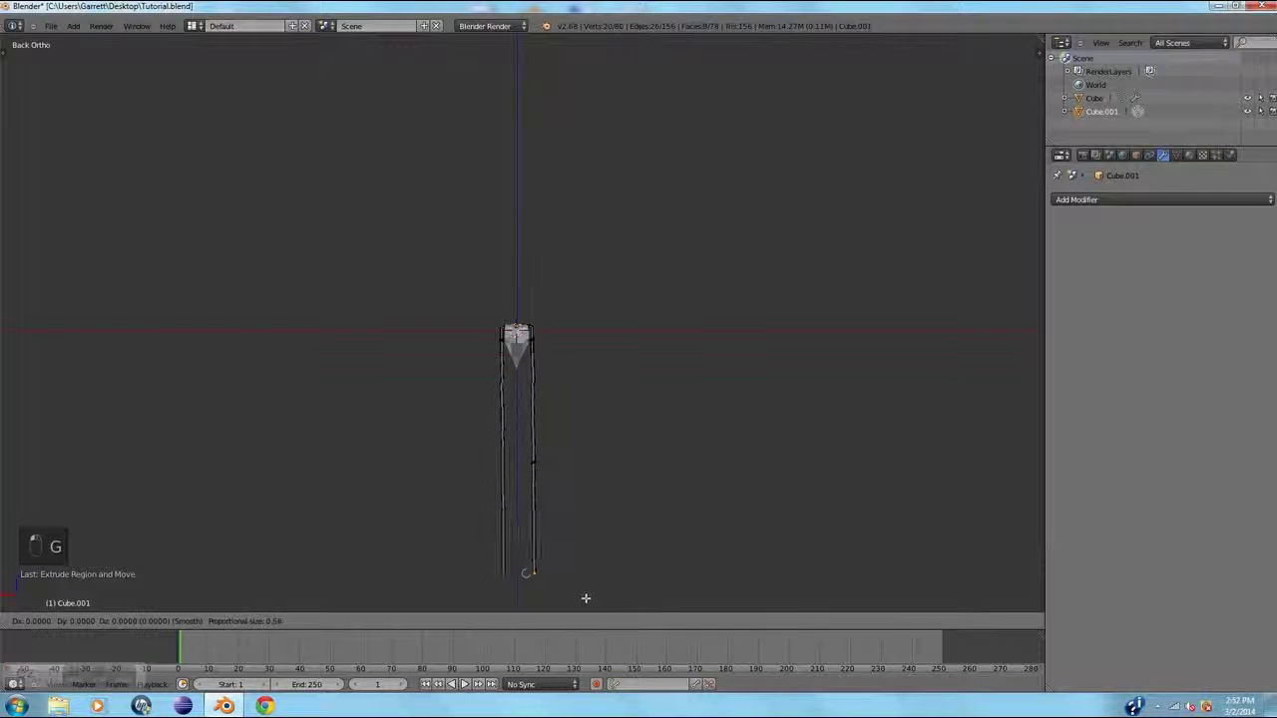
{"action": "left_click", "coordinate": [610, 550]}
Return to Object Mode, deselect everything, and save the scene over the existing Tutorial.blend file
{"action": "middle_click_drag", "start_coordinate": [610, 549], "coordinate": [671, 580]}
{"action": "key", "text": "a"}
{"action": "key", "text": "Tab"}
{"action": "scroll", "coordinate": [673, 578], "scroll_direction": "up", "scroll_amount": 10}
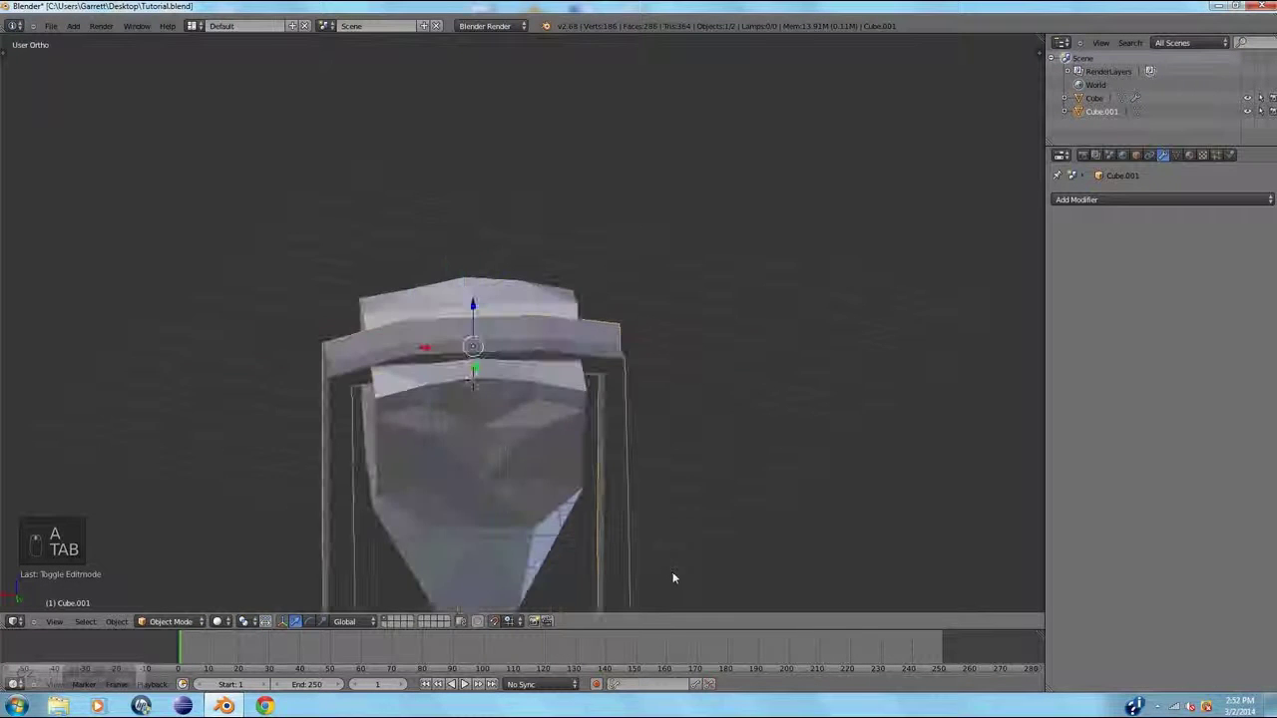
{"action": "key", "text": "a"}
{"action": "key", "text": "a"}
{"action": "middle_click_drag", "start_coordinate": [849, 544], "coordinate": [735, 565]}
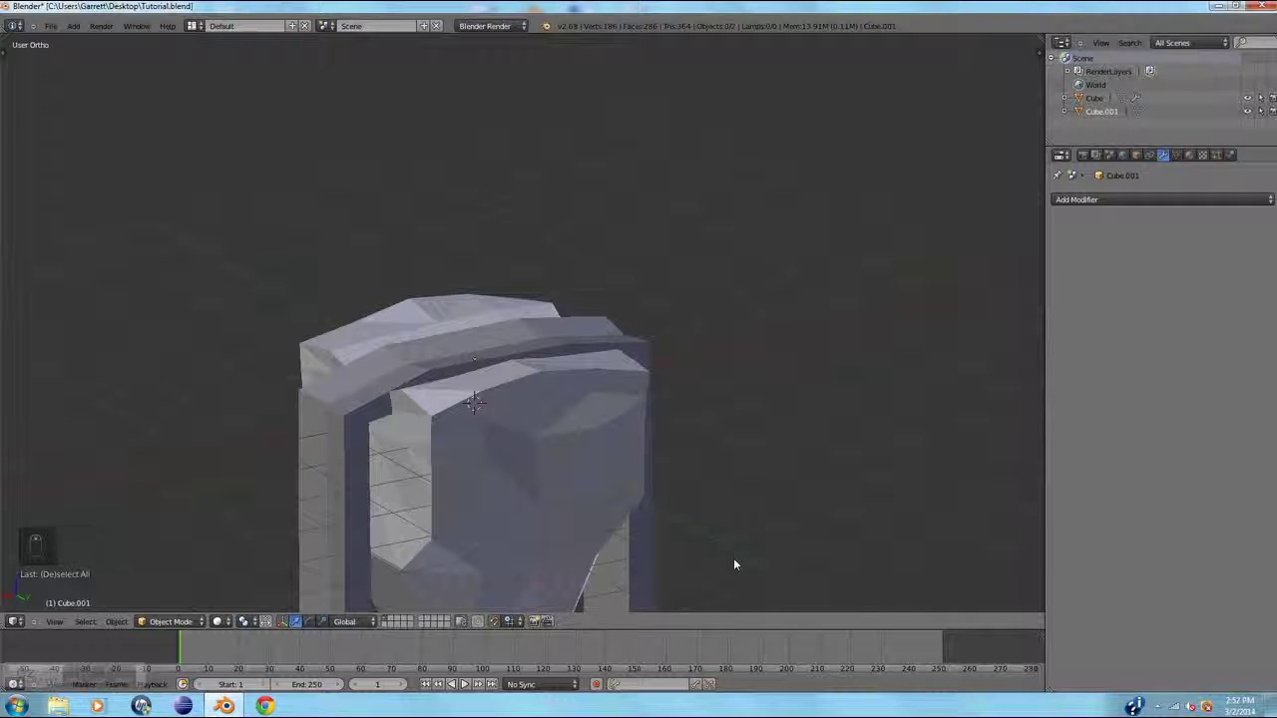
{"action": "key", "text": "ctrl+s"}
{"action": "left_click", "coordinate": [736, 561]}
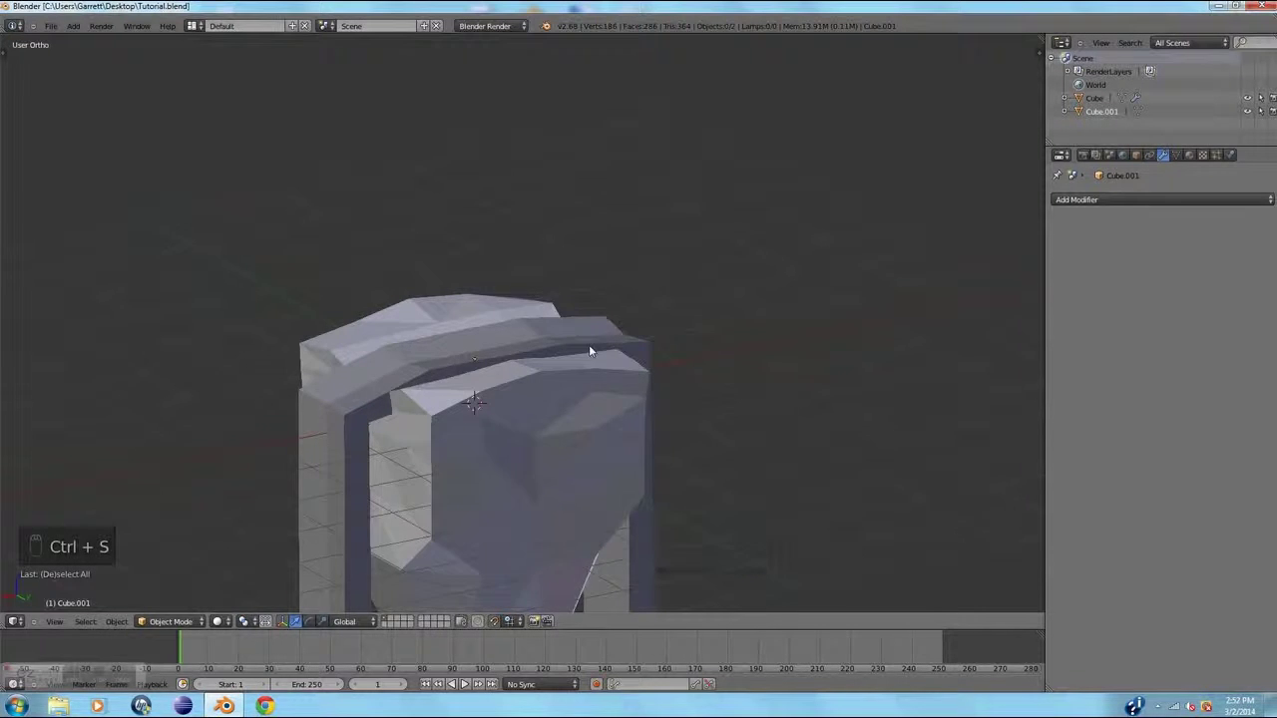
{"action": "middle_click_drag", "start_coordinate": [590, 348], "coordinate": [610, 353]}
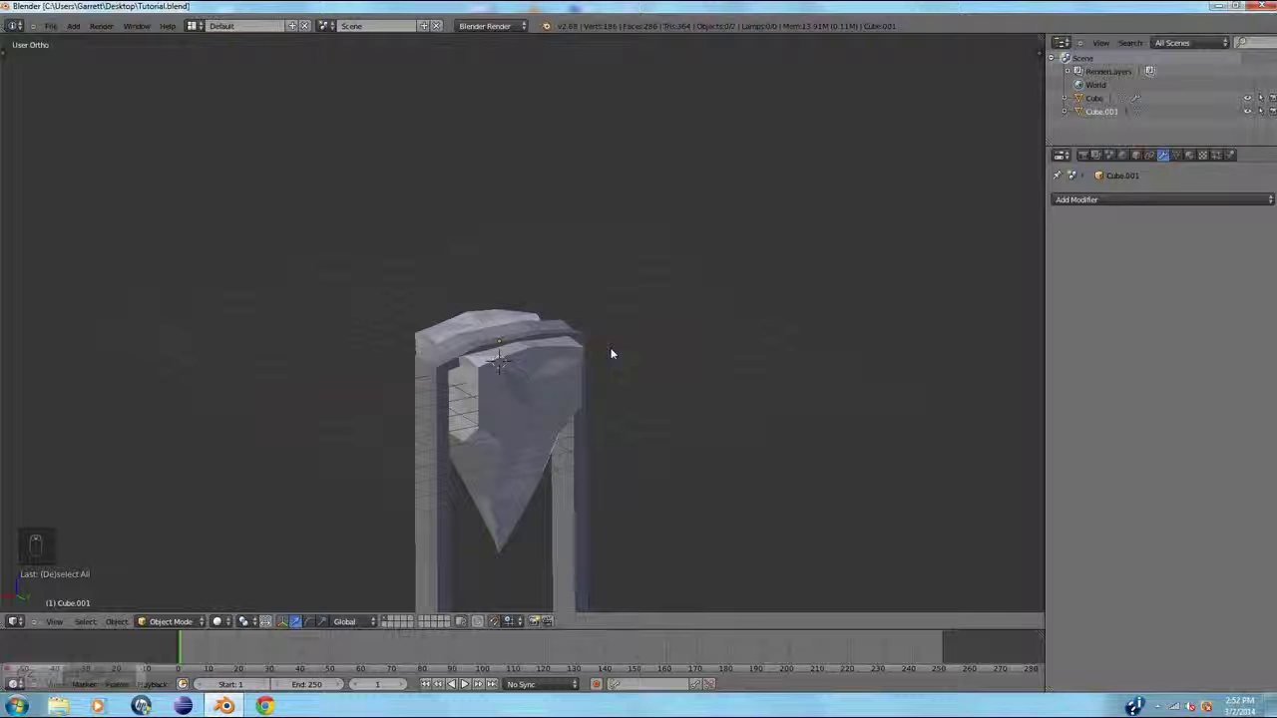
{"action": "left_click", "coordinate": [50, 26]}
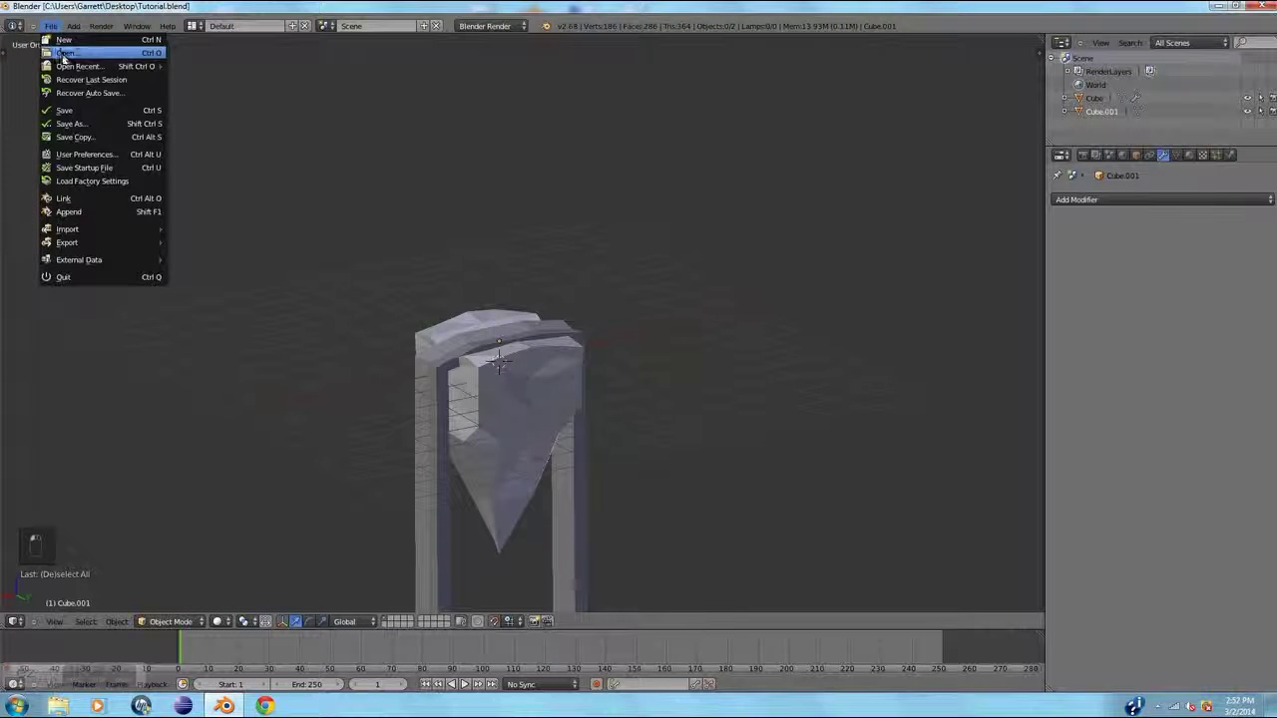
{"action": "middle_click_drag", "start_coordinate": [706, 310], "coordinate": [684, 349]}
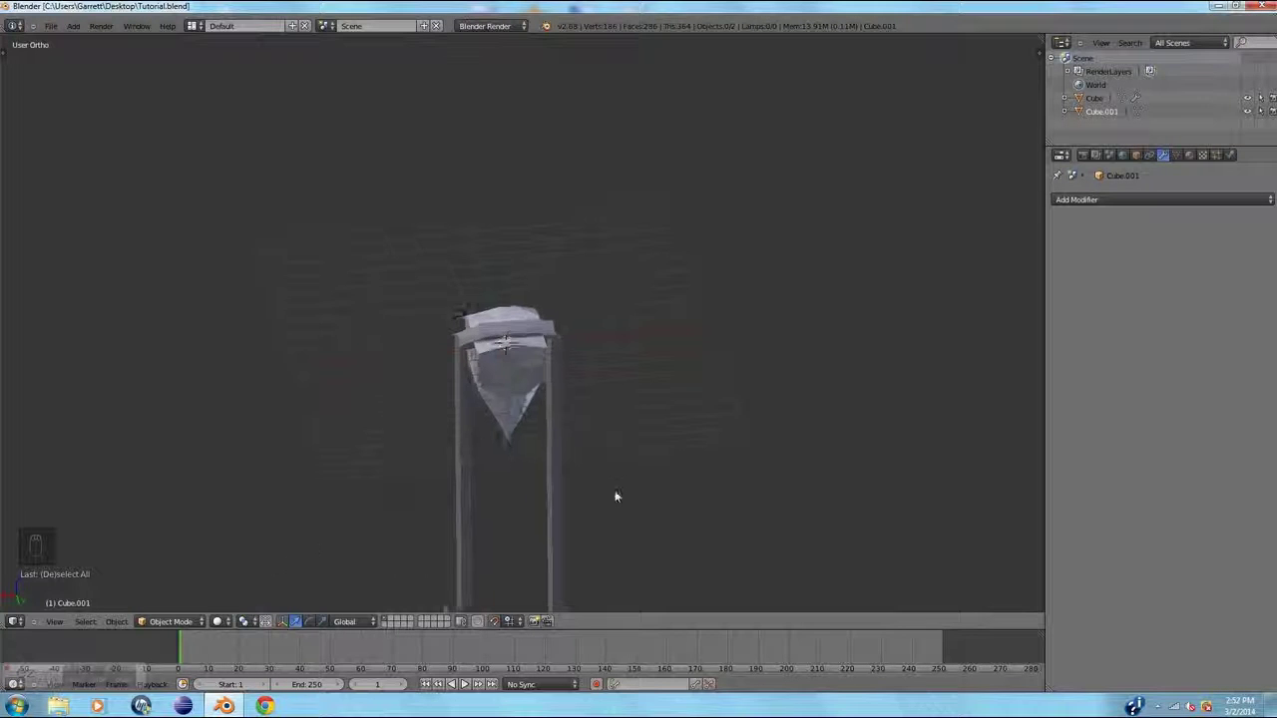
{"action": "scroll", "coordinate": [614, 495], "scroll_direction": "up", "scroll_amount": 5}
{"action": "scroll", "coordinate": [614, 496], "scroll_direction": "down", "scroll_amount": 4}
{"action": "scroll", "coordinate": [614, 496], "scroll_direction": "up", "scroll_amount": 2}
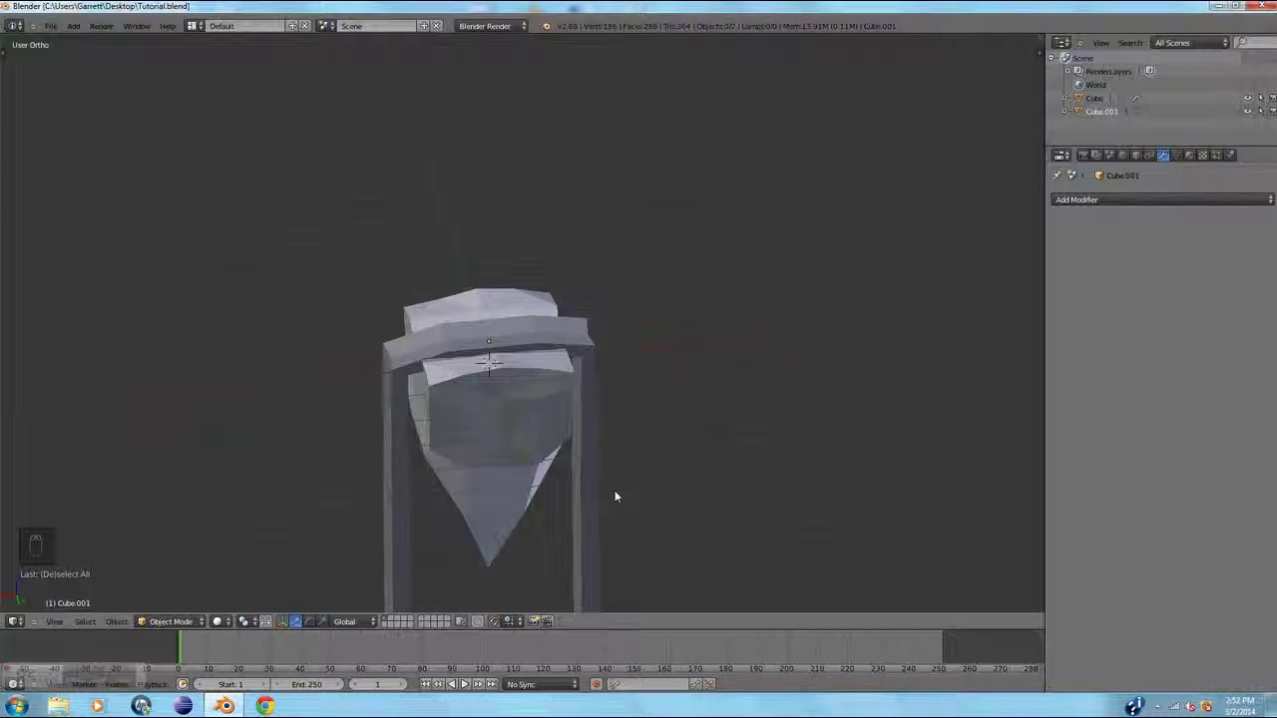
{"action": "scroll", "coordinate": [615, 496], "scroll_direction": "up", "scroll_amount": 3}
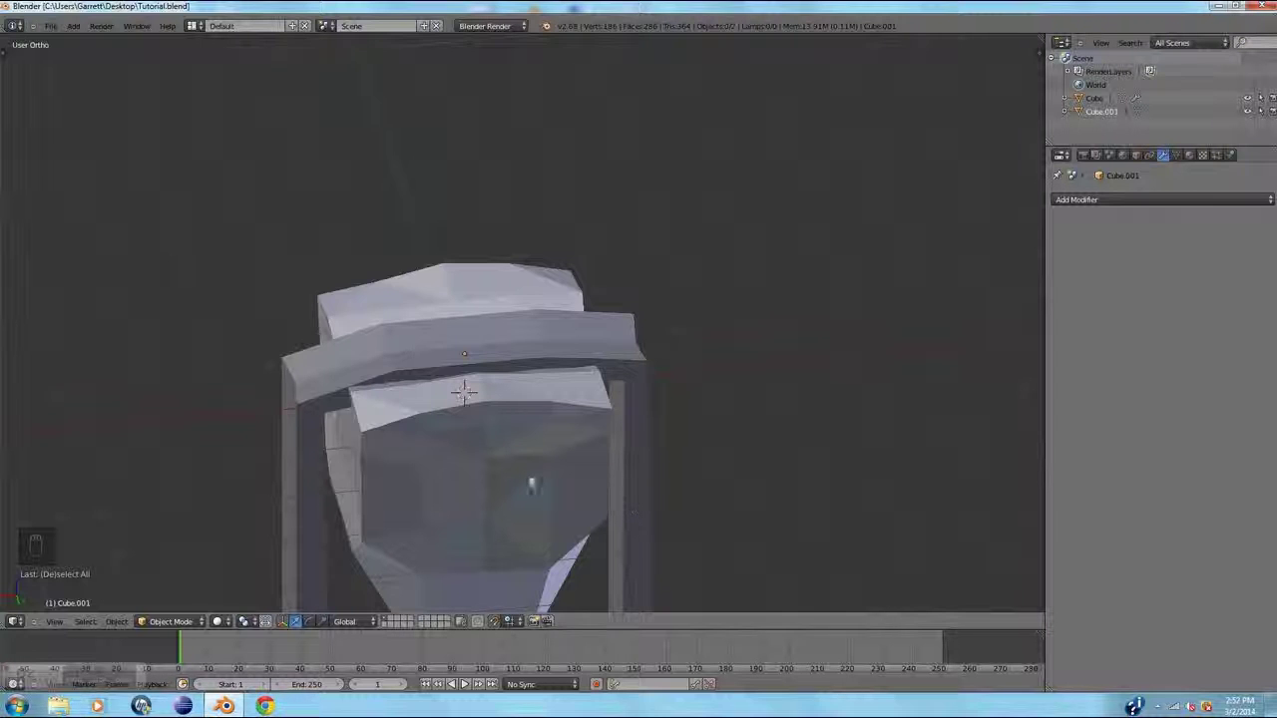
{"action": "mouse_move", "coordinate": [109, 674]}
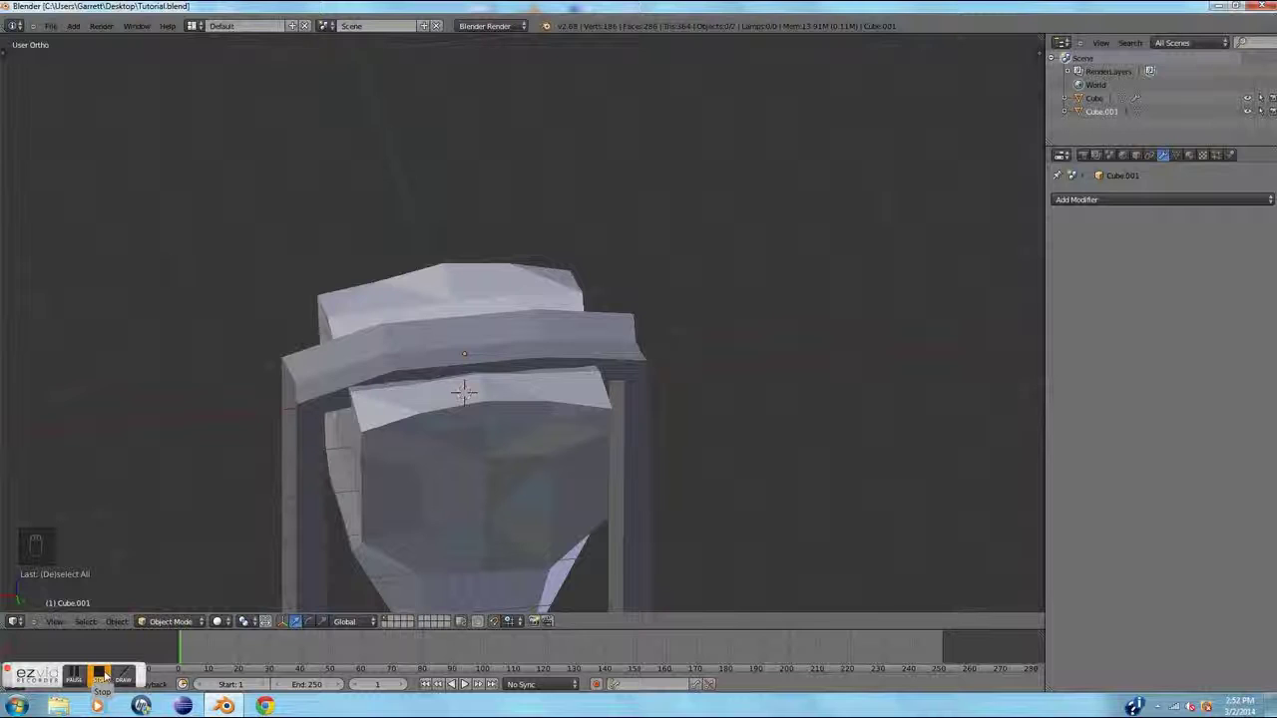